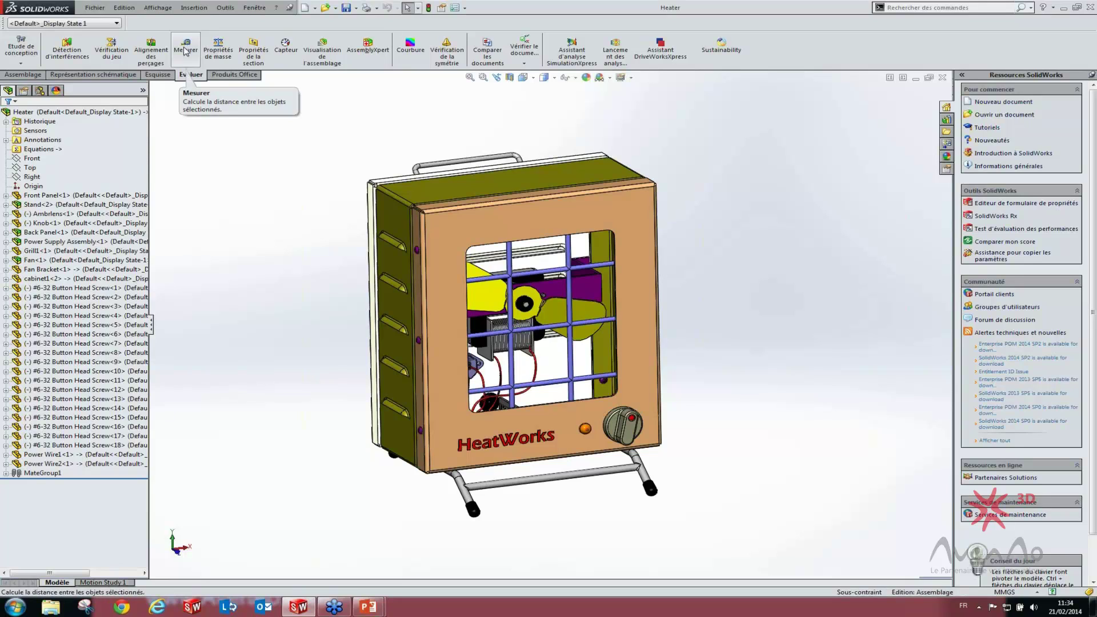
Start the Measure tool on the heater assembly, collapse its results area and review the arc/circle distance options, including the custom distance conditions
{"action": "left_click", "coordinate": [185, 50]}
{"action": "left_click_drag", "start_coordinate": [268, 209], "coordinate": [266, 172]}
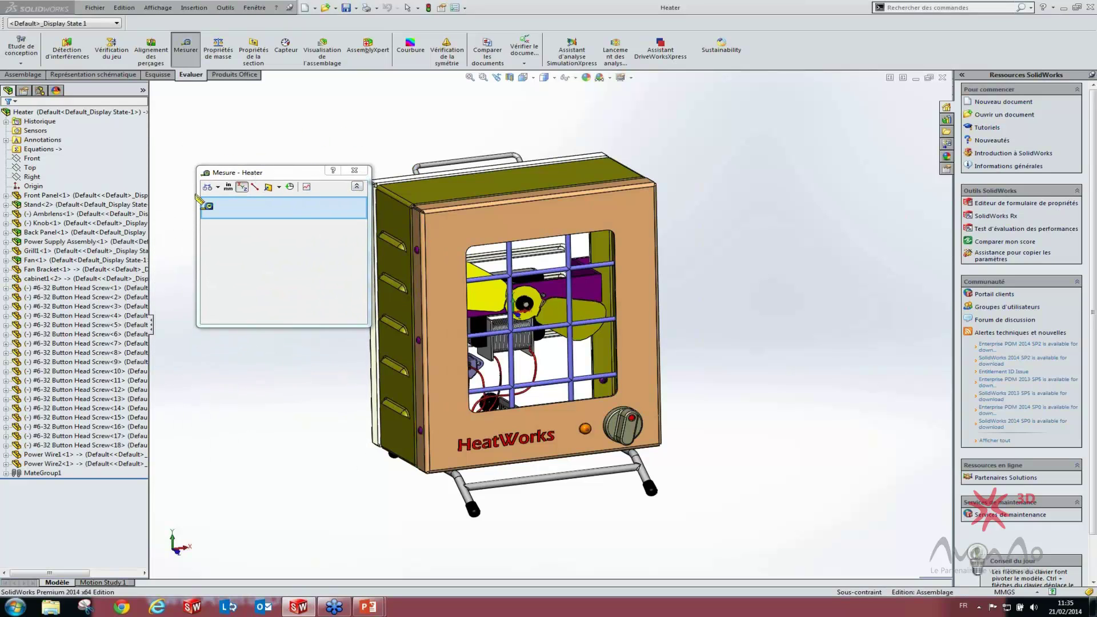
{"action": "left_click", "coordinate": [357, 186]}
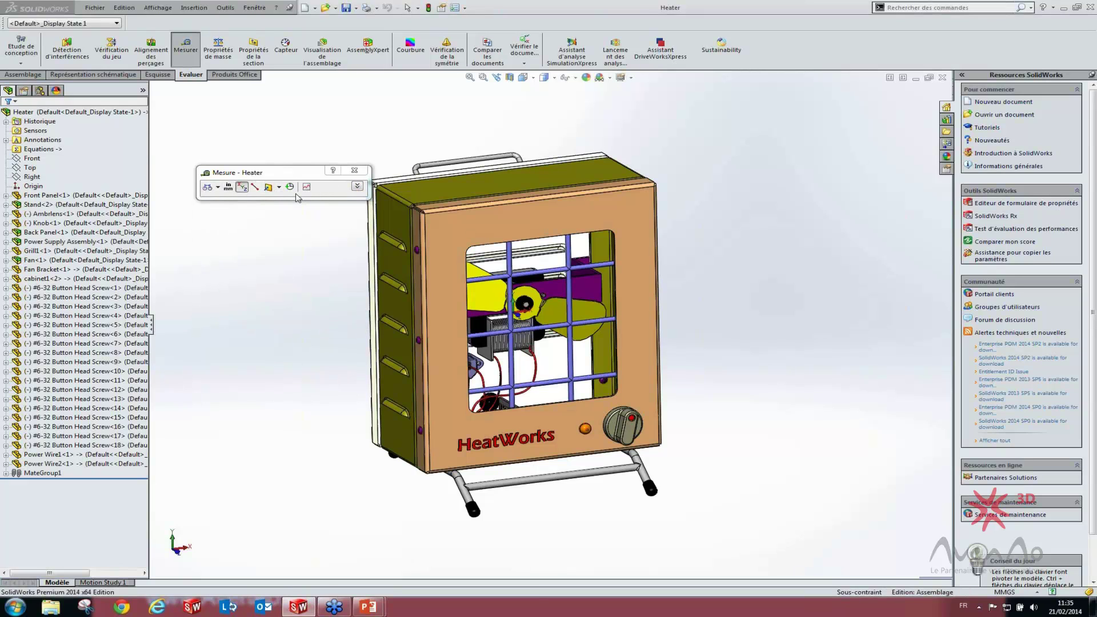
{"action": "left_click", "coordinate": [356, 186]}
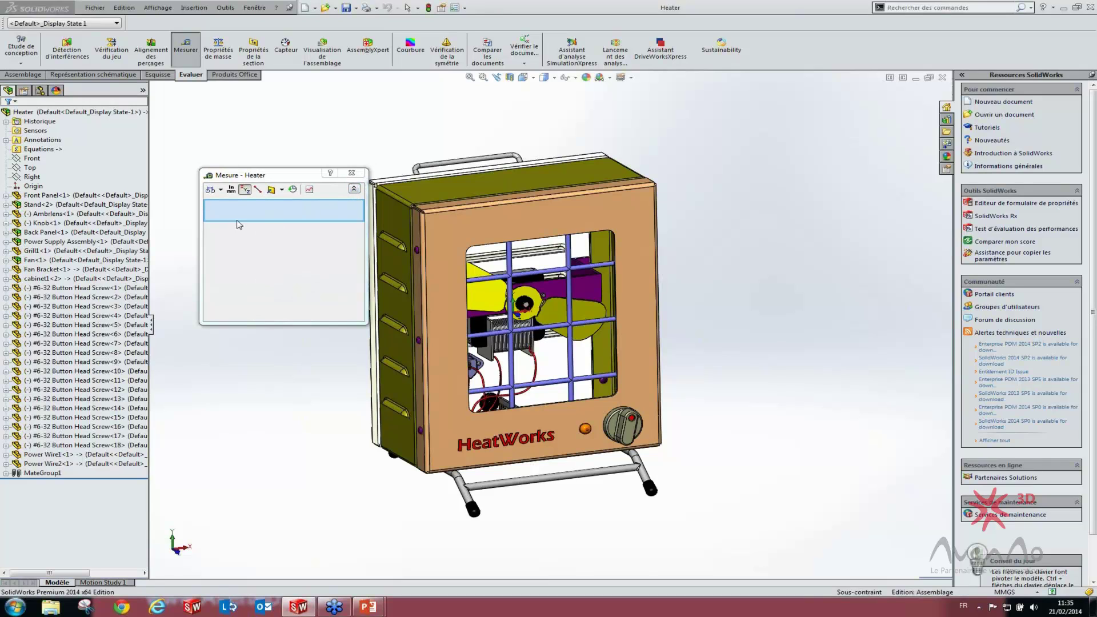
{"action": "left_click", "coordinate": [354, 189]}
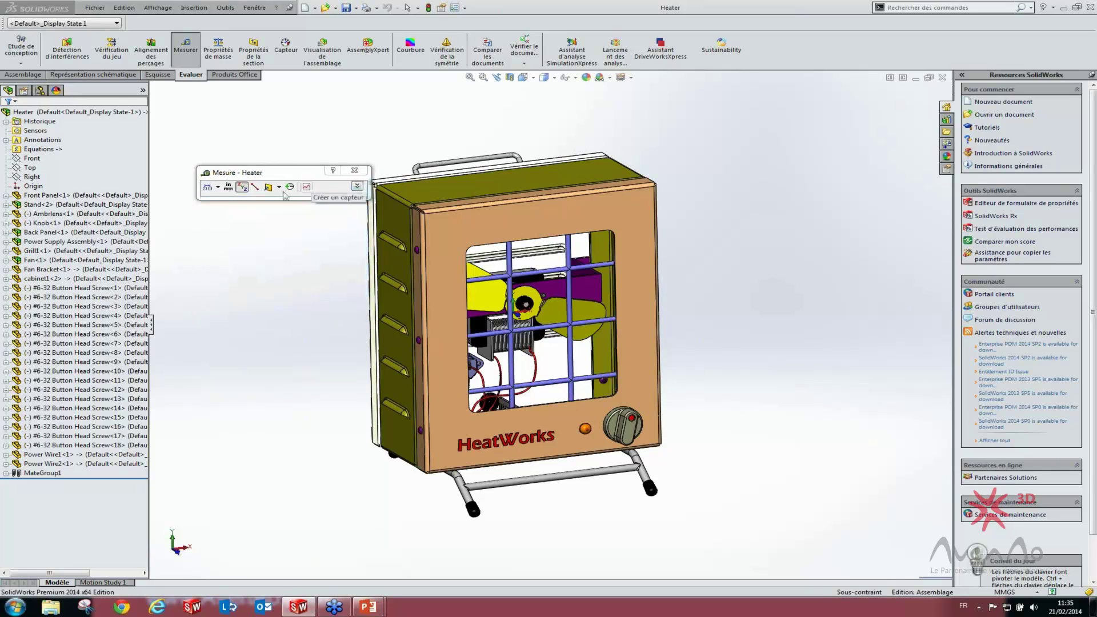
{"action": "left_click", "coordinate": [218, 187]}
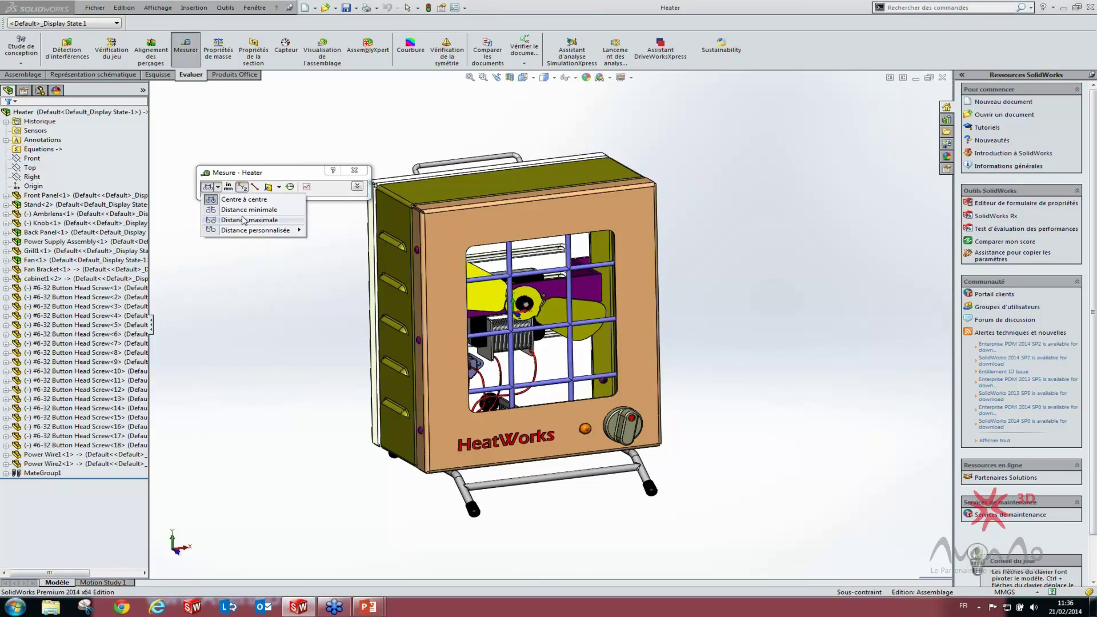
{"action": "mouse_move", "coordinate": [249, 234]}
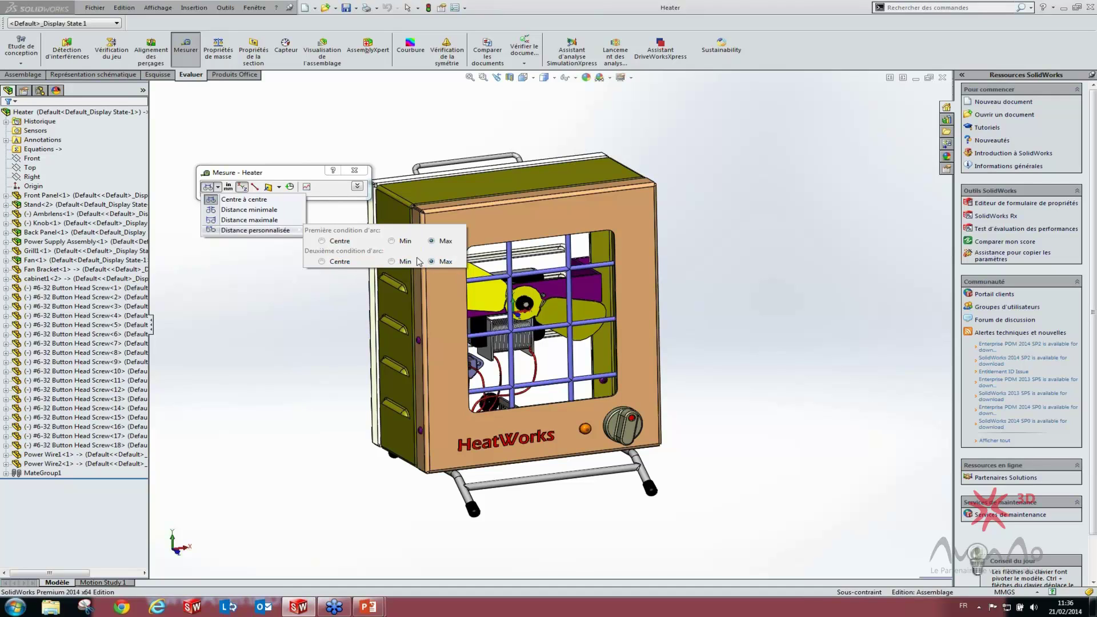
{"action": "left_click", "coordinate": [280, 178]}
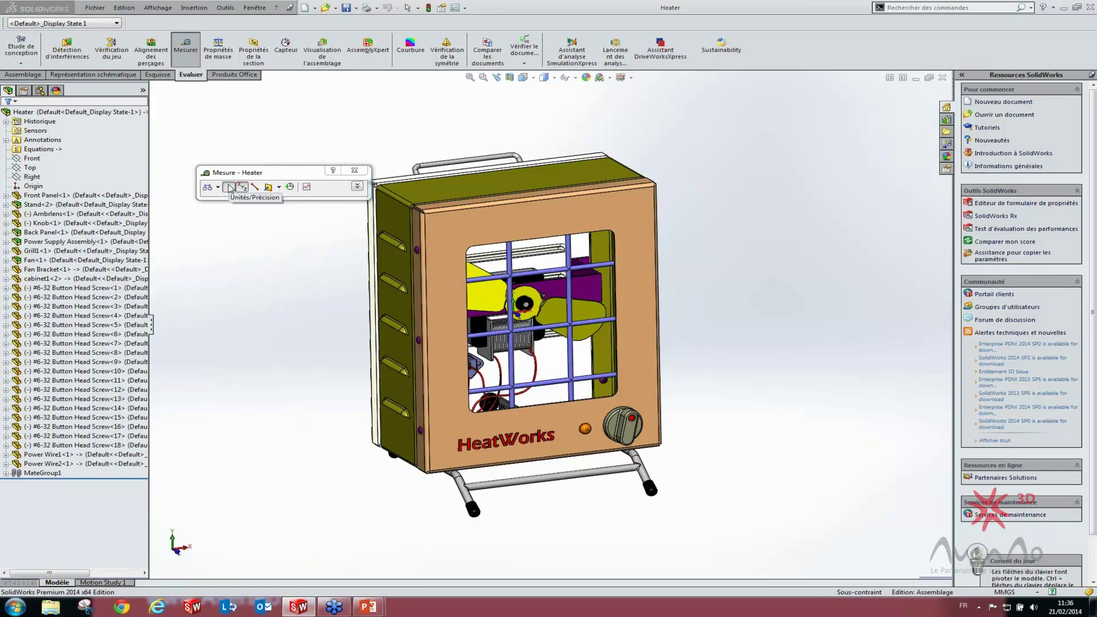
Set the measurement units to custom settings in millimetres, with scientific notation and dual units off
{"action": "left_click", "coordinate": [229, 188]}
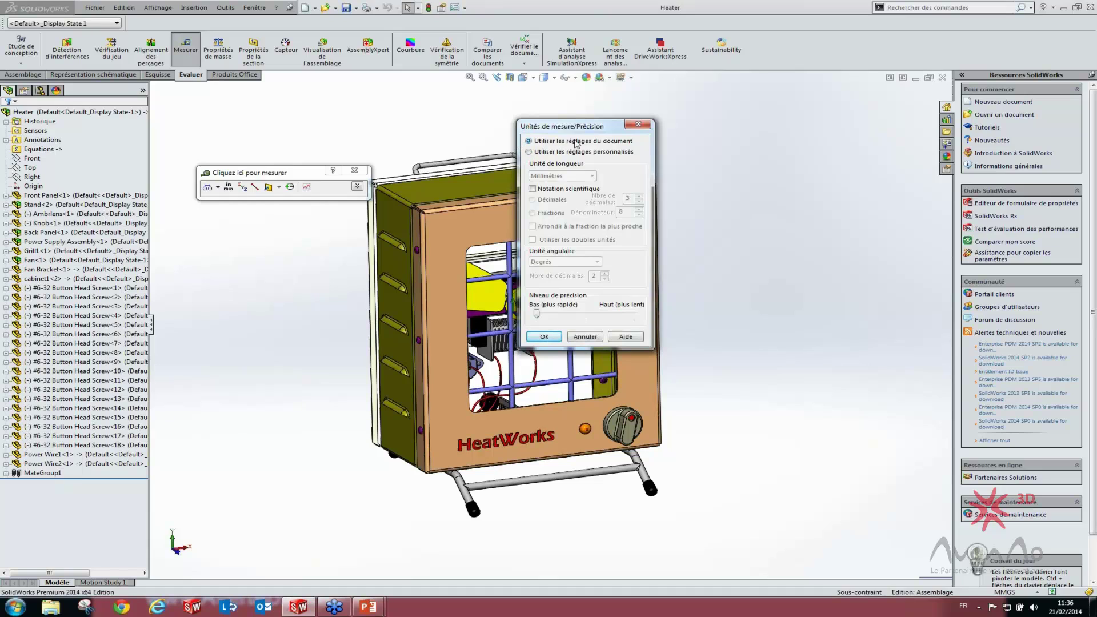
{"action": "left_click", "coordinate": [545, 153]}
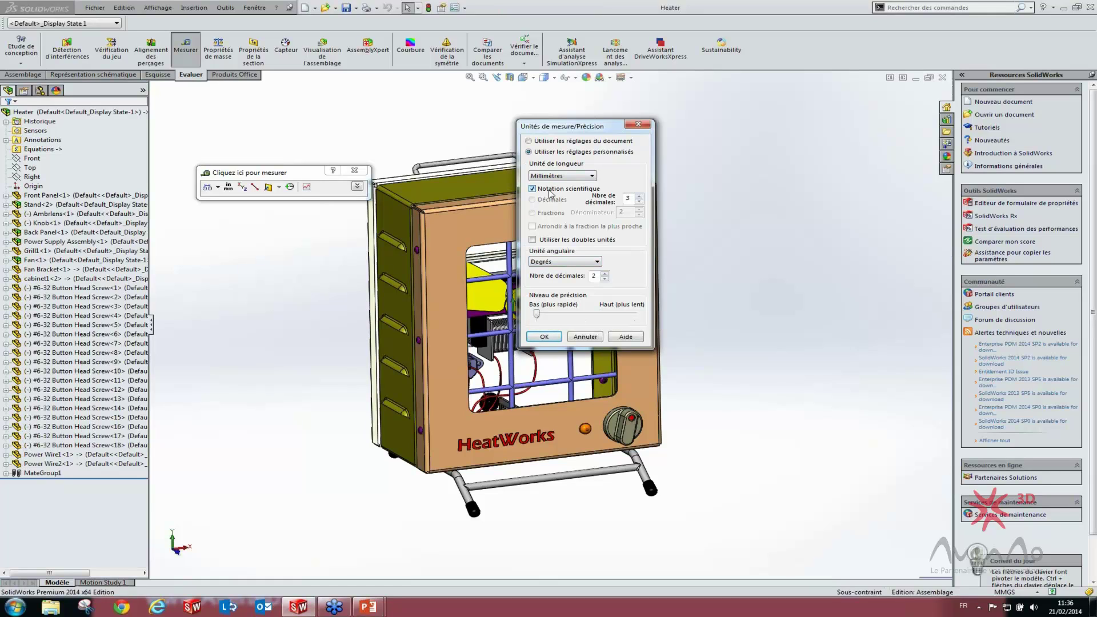
{"action": "left_click", "coordinate": [557, 177]}
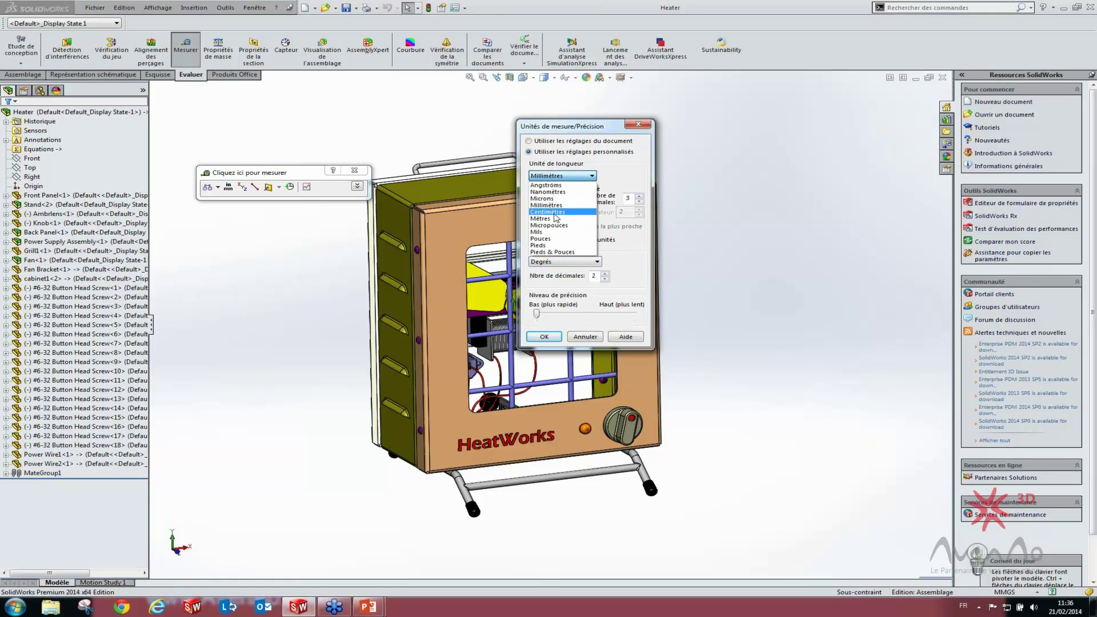
{"action": "left_click", "coordinate": [555, 212]}
{"action": "left_click", "coordinate": [556, 175]}
{"action": "left_click", "coordinate": [588, 209]}
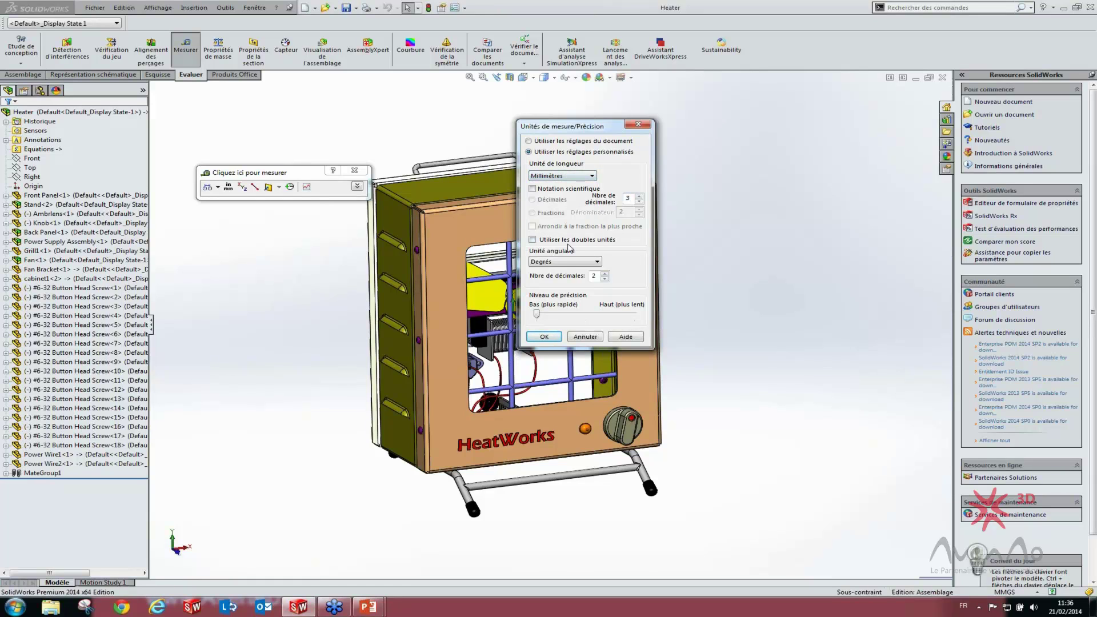
{"action": "left_click", "coordinate": [550, 241]}
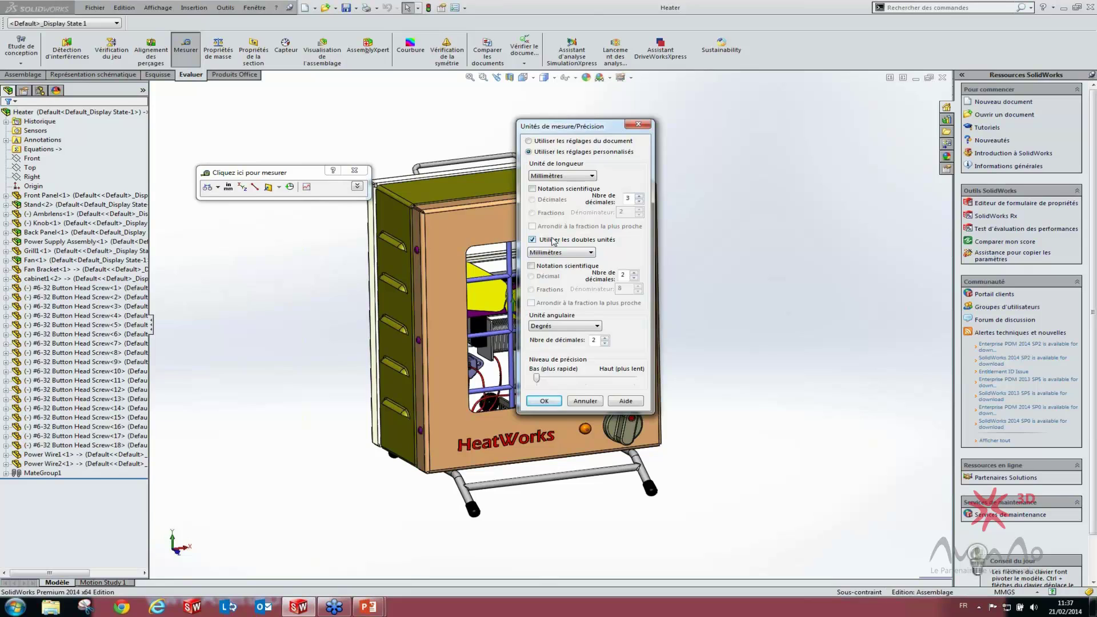
{"action": "left_click", "coordinate": [532, 239]}
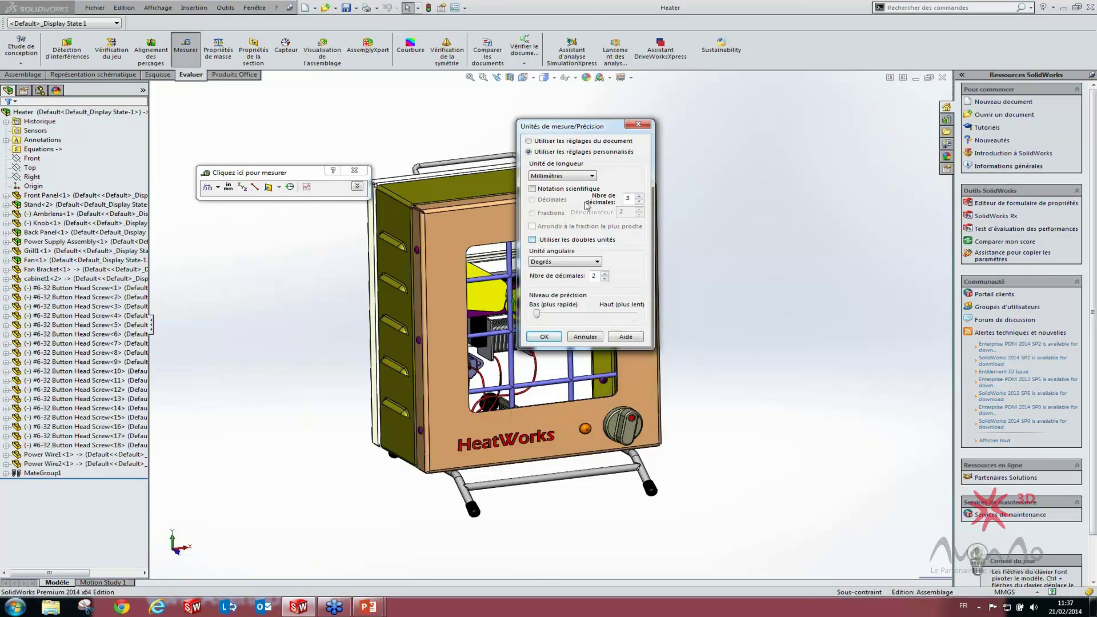
{"action": "left_click", "coordinate": [553, 337]}
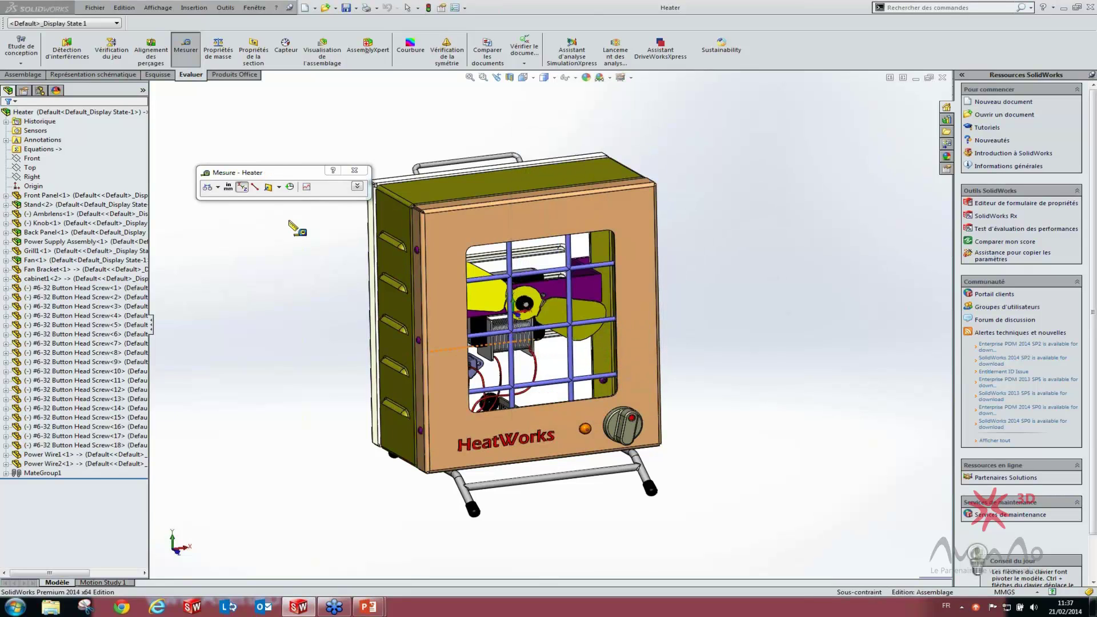
Move the collapsed Measure window clear of the heater model
{"action": "left_click", "coordinate": [242, 188]}
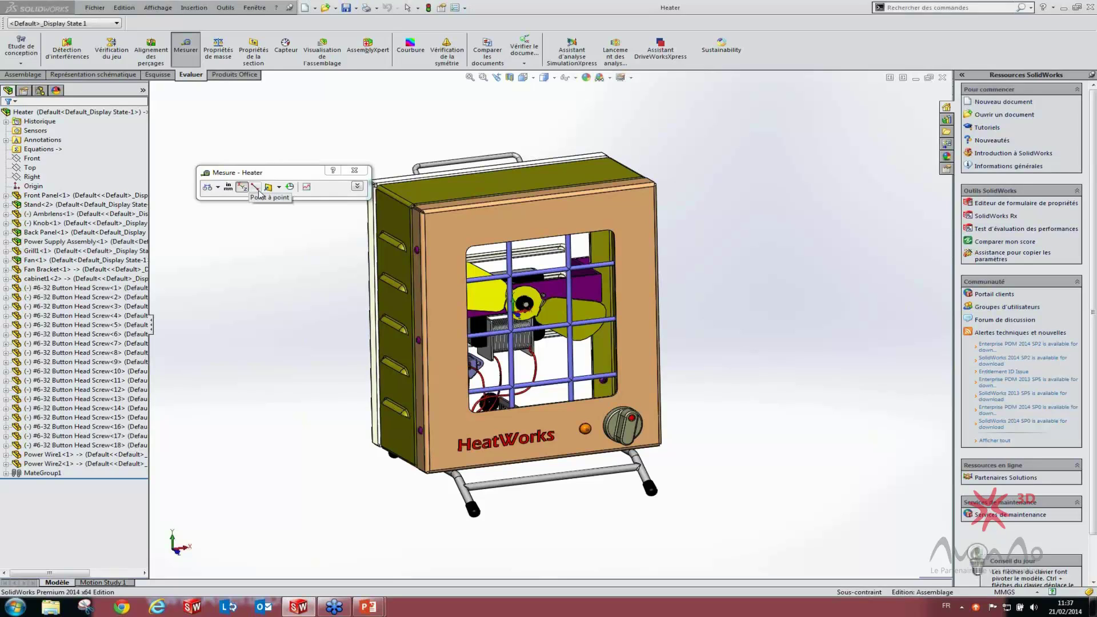
{"action": "left_click_drag", "start_coordinate": [252, 173], "coordinate": [290, 169]}
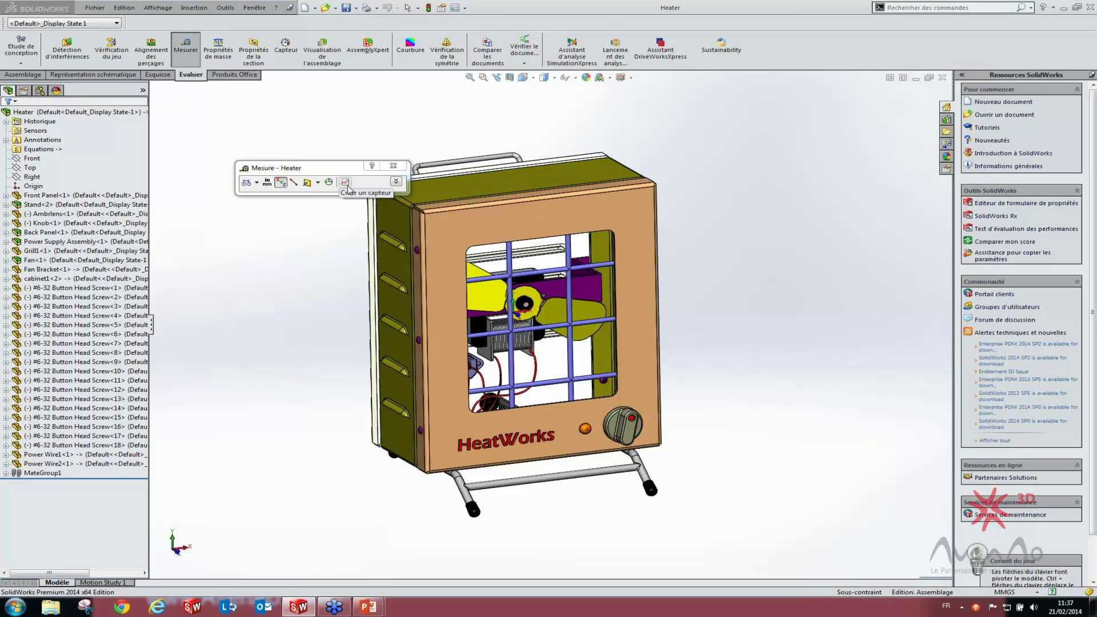
{"action": "left_click_drag", "start_coordinate": [351, 169], "coordinate": [286, 139]}
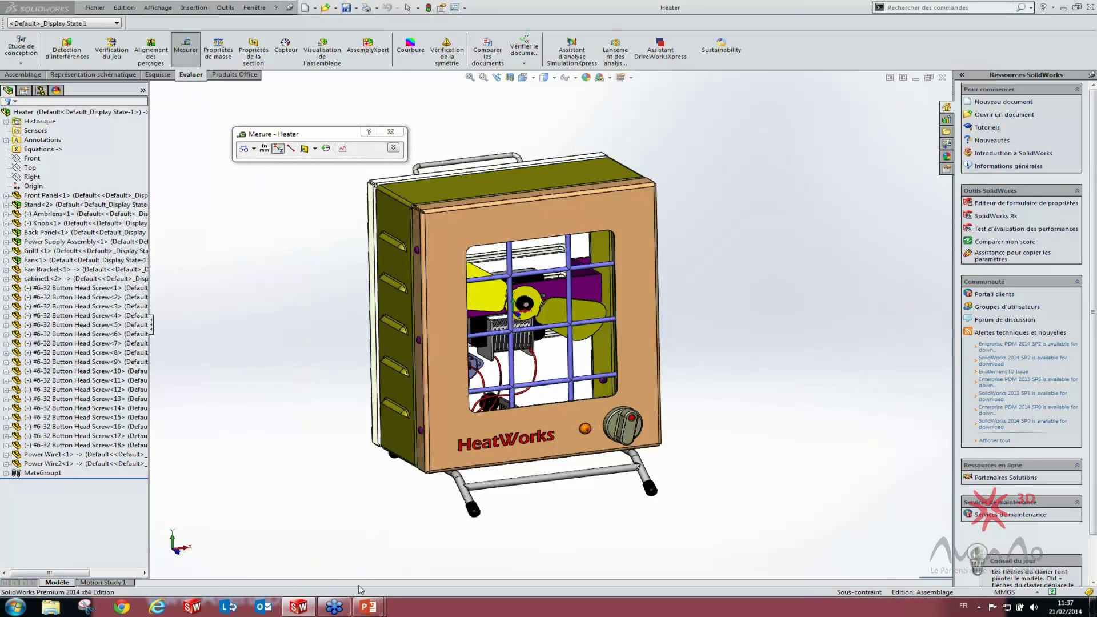
Switch to the PowerPoint slideshow, advance it to the measurement examples, and return to SolidWorks
{"action": "mouse_move", "coordinate": [366, 610]}
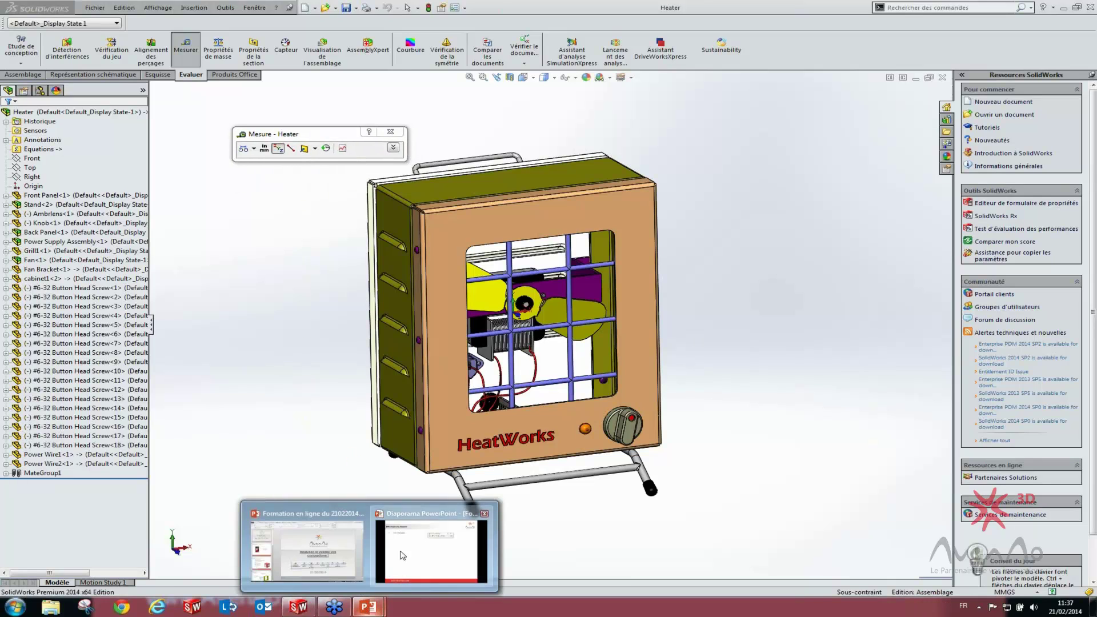
{"action": "left_click", "coordinate": [431, 546]}
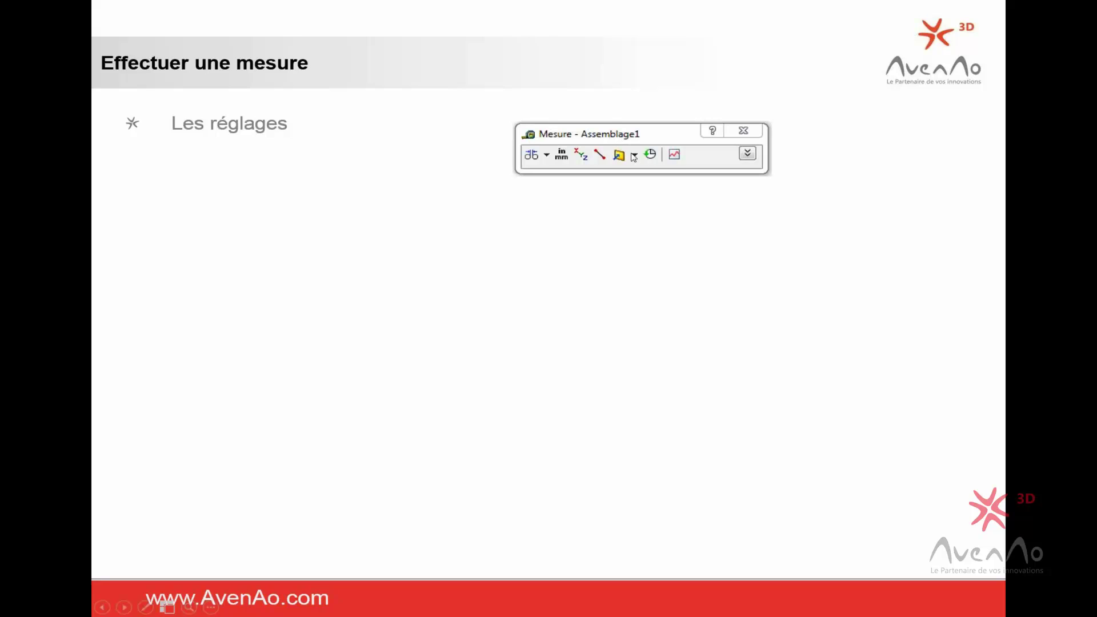
{"action": "left_click", "coordinate": [566, 213]}
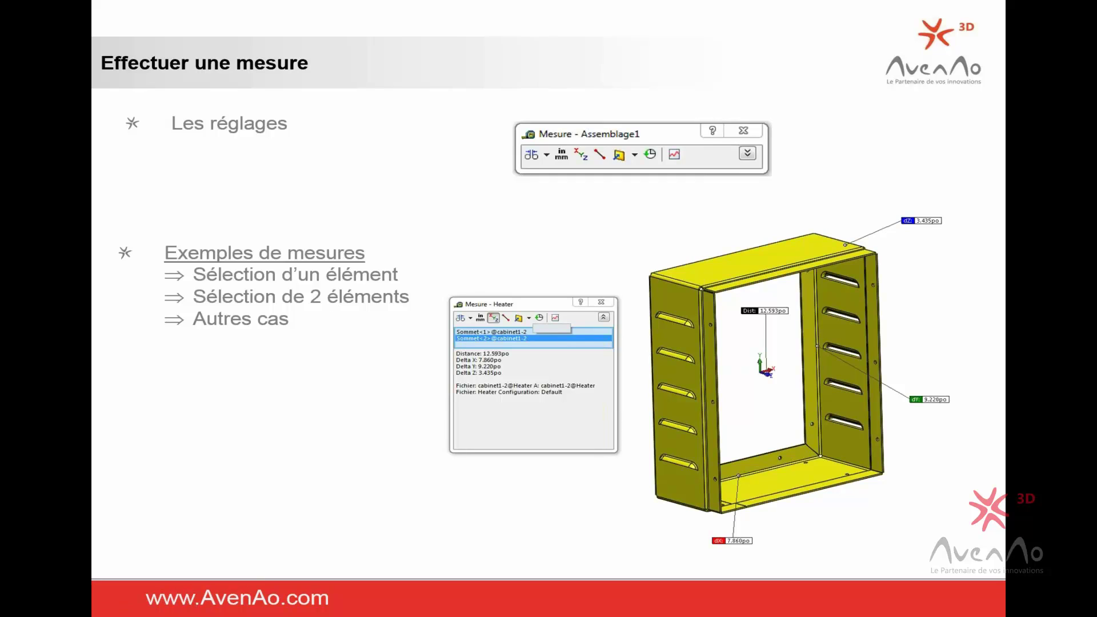
{"action": "key", "text": "alt+Tab"}
{"action": "key", "text": "alt+Tab"}
{"action": "key", "text": "alt+Tab"}
{"action": "key", "text": "alt+Tab"}
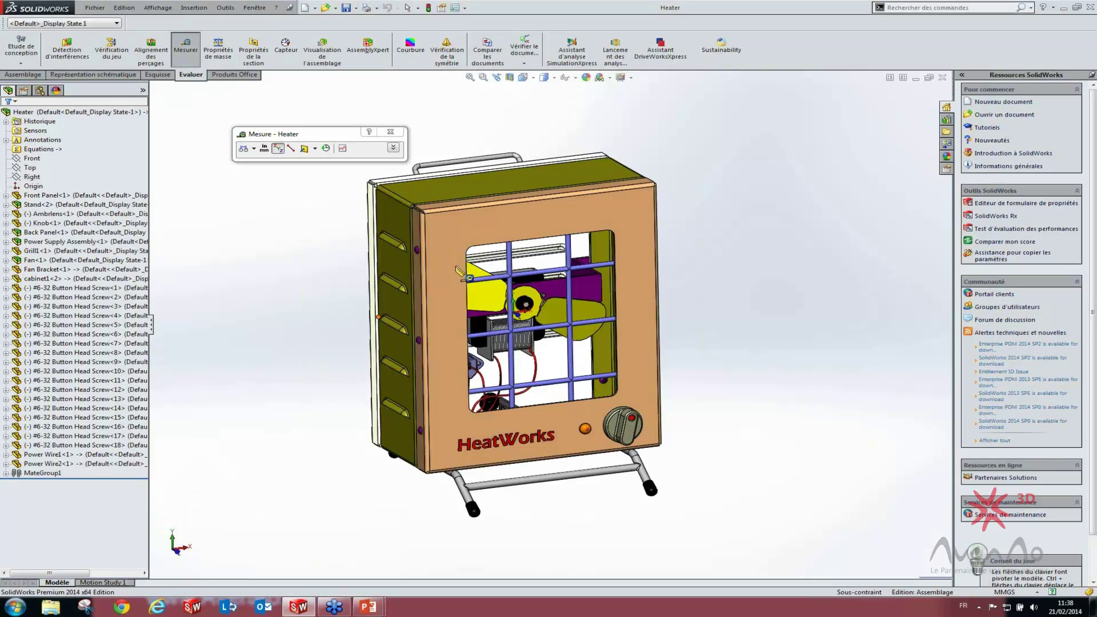
Expand the measurement results and measure between the circular edges of two neighbouring button head screws along the front panel's side
{"action": "left_click", "coordinate": [393, 148]}
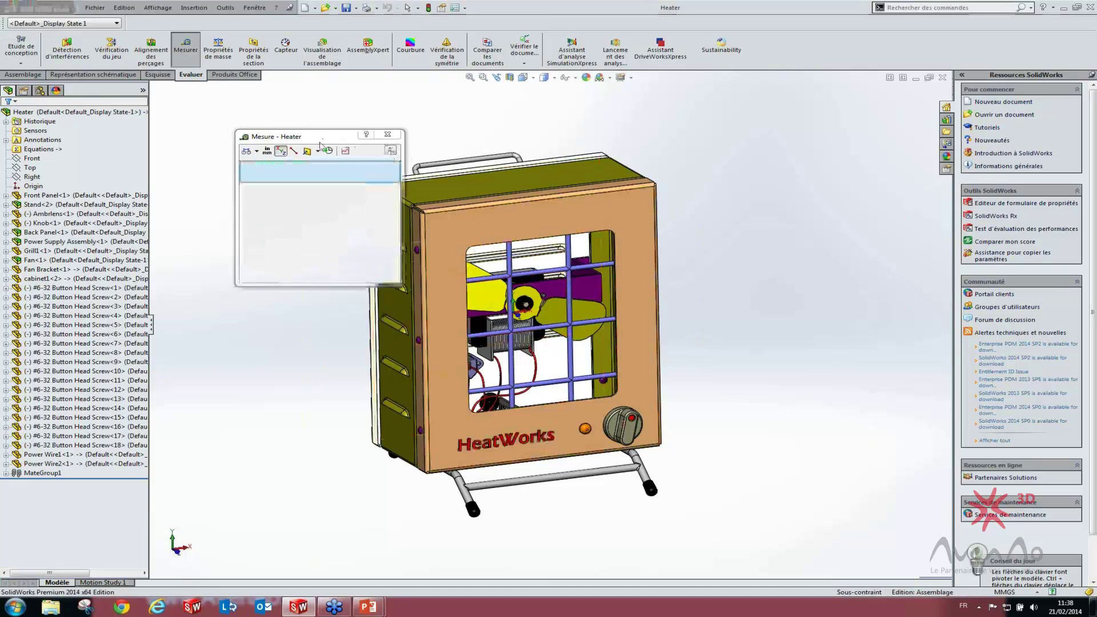
{"action": "left_click_drag", "start_coordinate": [309, 134], "coordinate": [241, 102]}
{"action": "scroll", "coordinate": [434, 257], "scroll_direction": "down", "scroll_amount": 6}
{"action": "scroll", "coordinate": [437, 257], "scroll_direction": "up", "scroll_amount": 4}
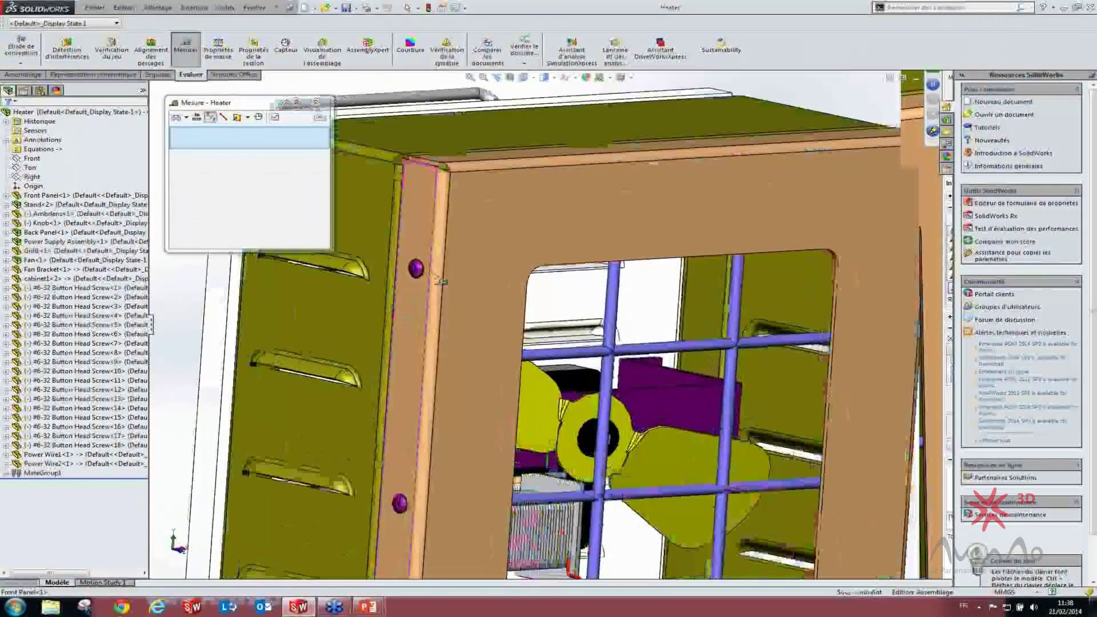
{"action": "scroll", "coordinate": [420, 305], "scroll_direction": "down", "scroll_amount": 4}
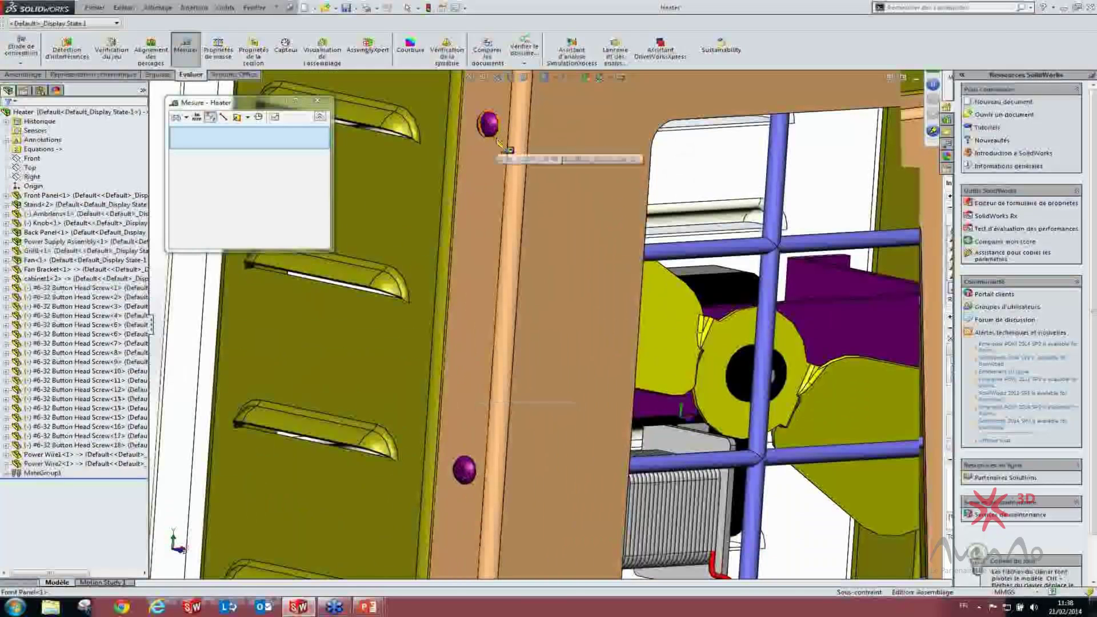
{"action": "left_click", "coordinate": [491, 131]}
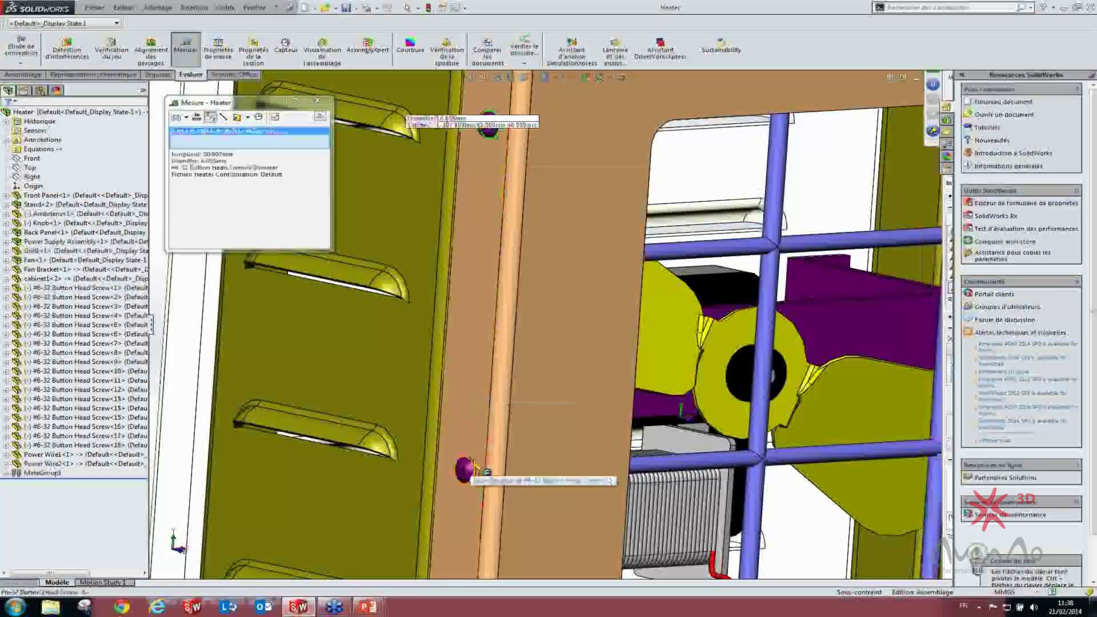
{"action": "left_click", "coordinate": [464, 468]}
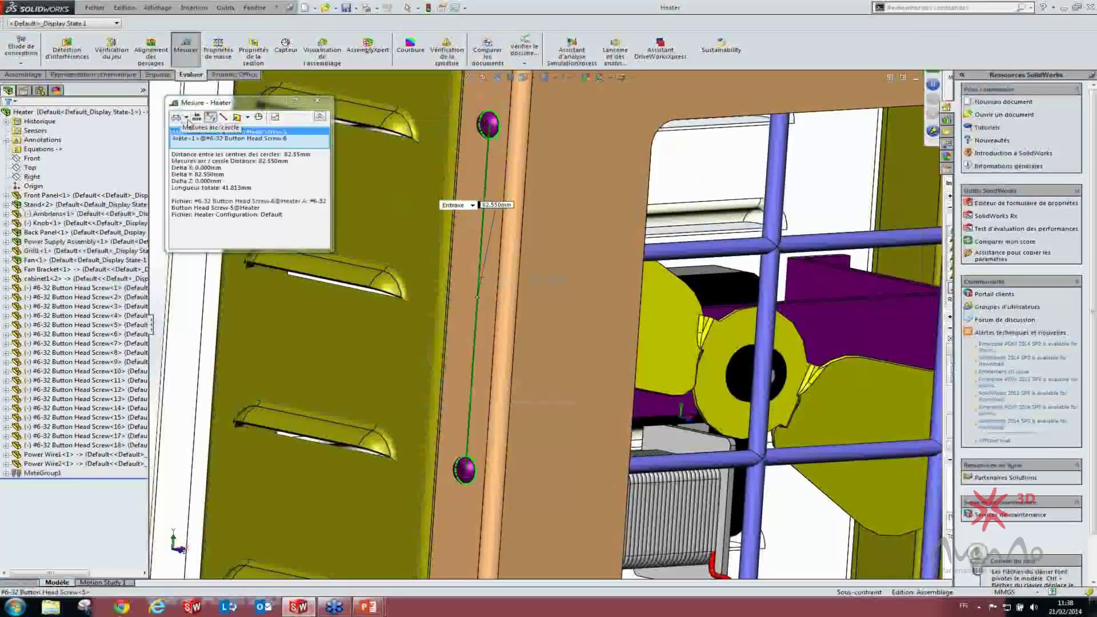
Measure the two screw edges with the minimum distance option, and again with the maximum distance option
{"action": "left_click", "coordinate": [187, 119]}
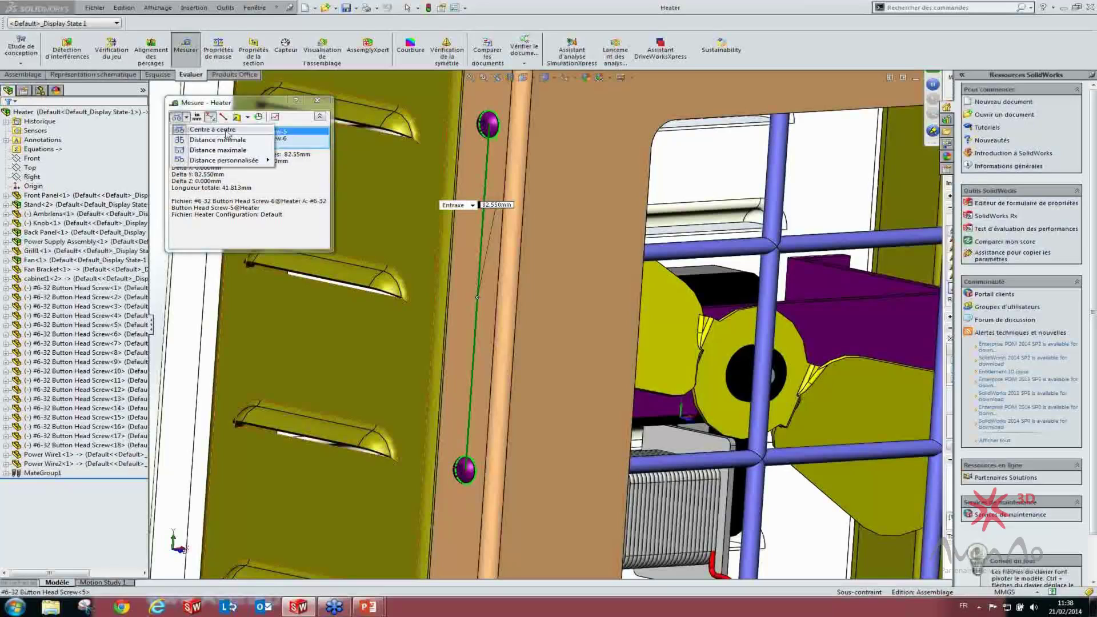
{"action": "left_click", "coordinate": [212, 144]}
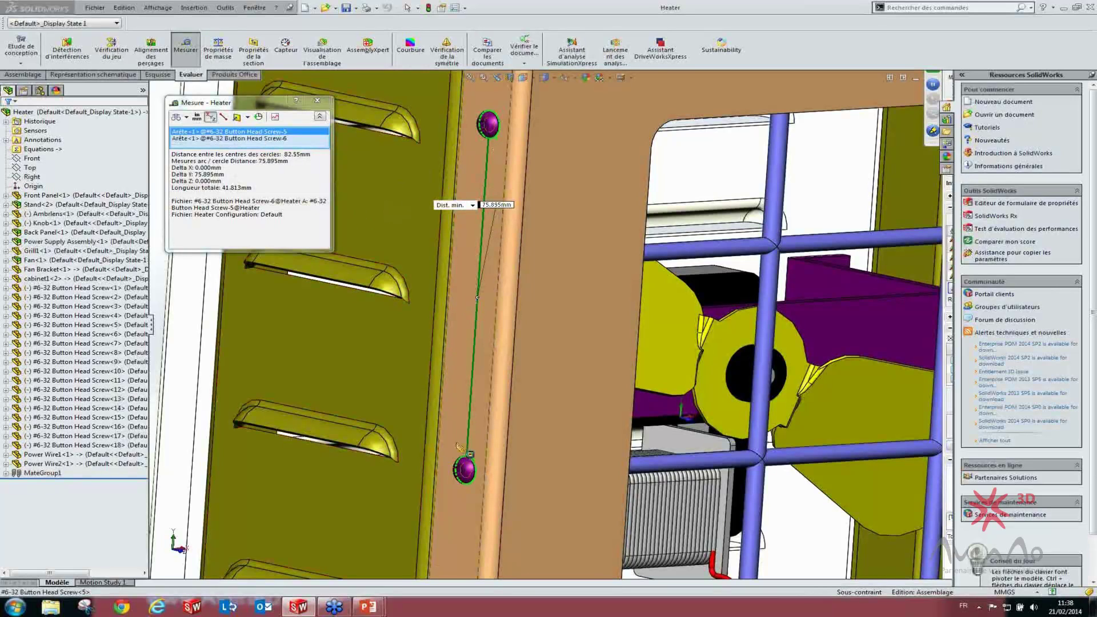
{"action": "left_click", "coordinate": [178, 117]}
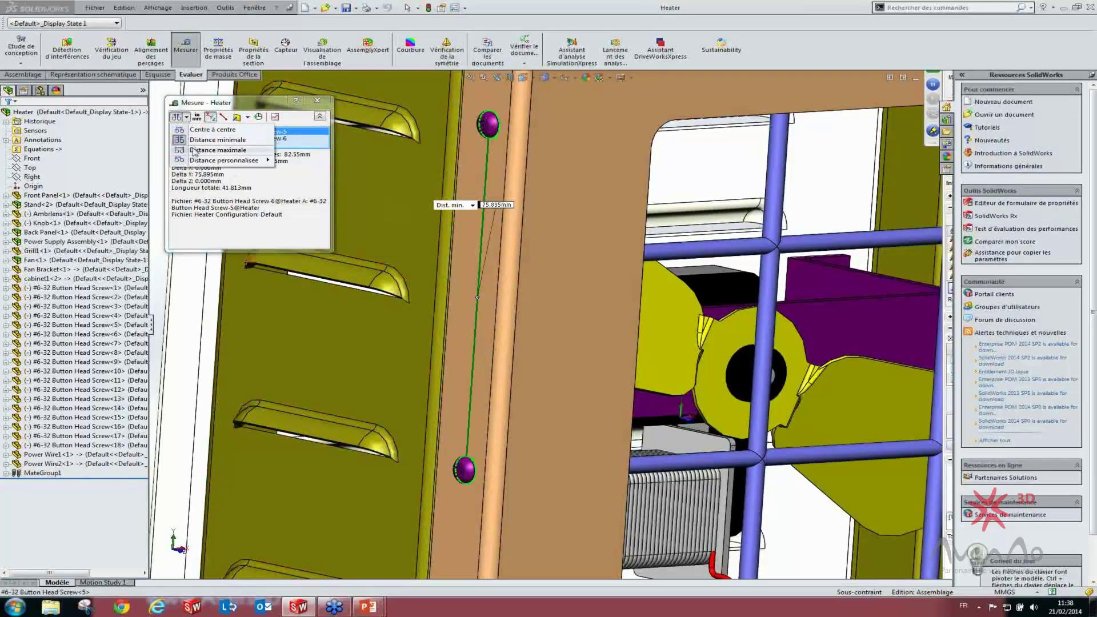
{"action": "left_click", "coordinate": [193, 150]}
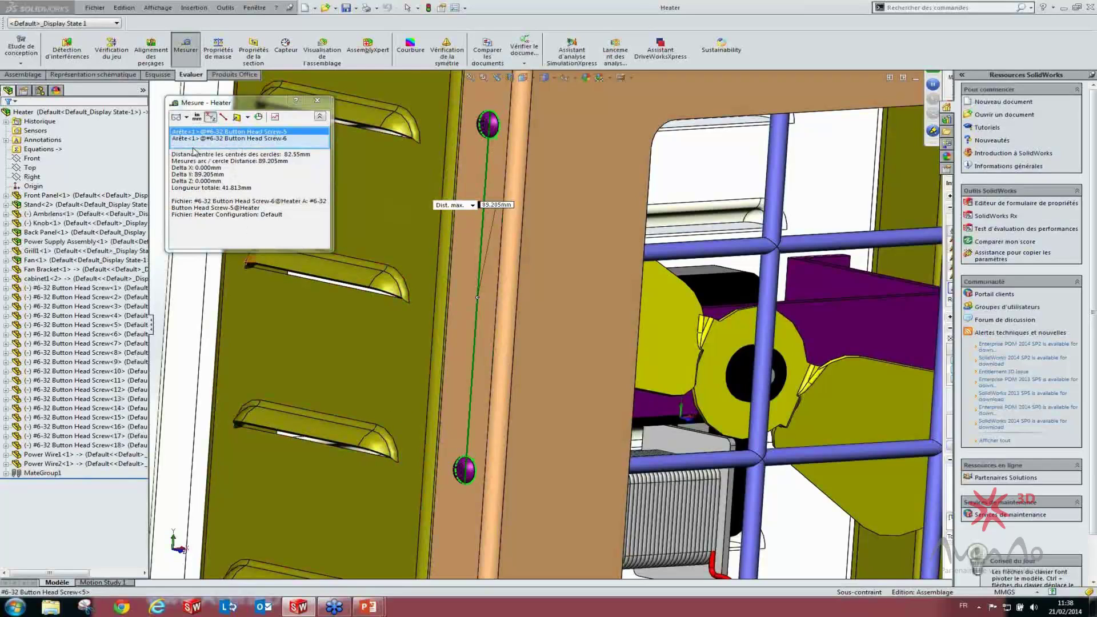
Measure a custom distance between the screws with Min for the first arc and Centre for the second, and examine the centre-to-centre result
{"action": "left_click", "coordinate": [186, 117]}
{"action": "mouse_move", "coordinate": [192, 163]}
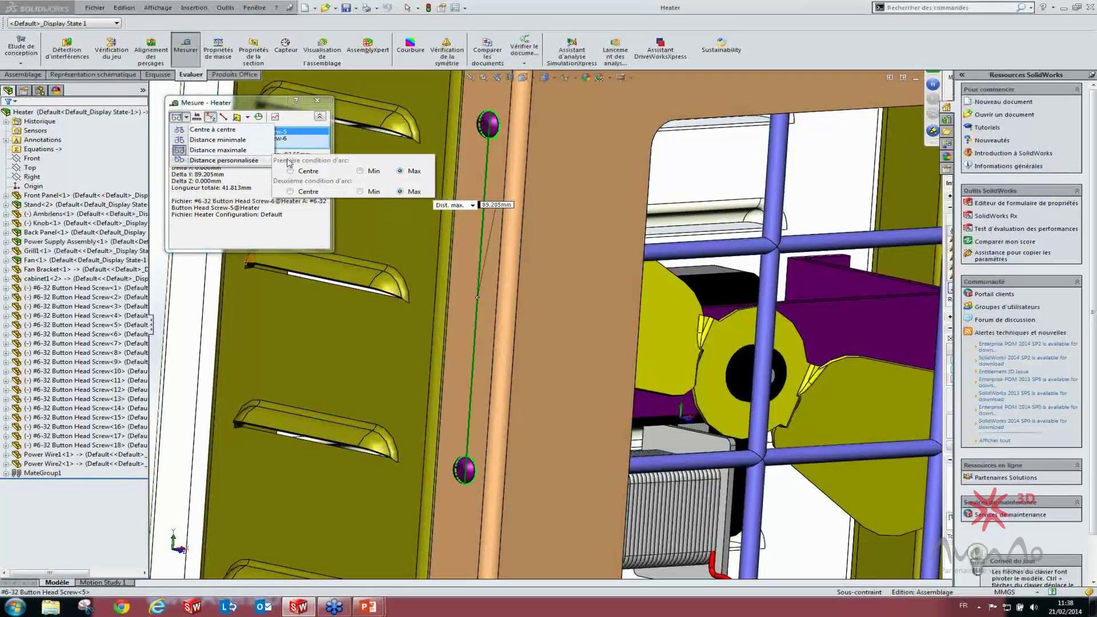
{"action": "left_click", "coordinate": [359, 171]}
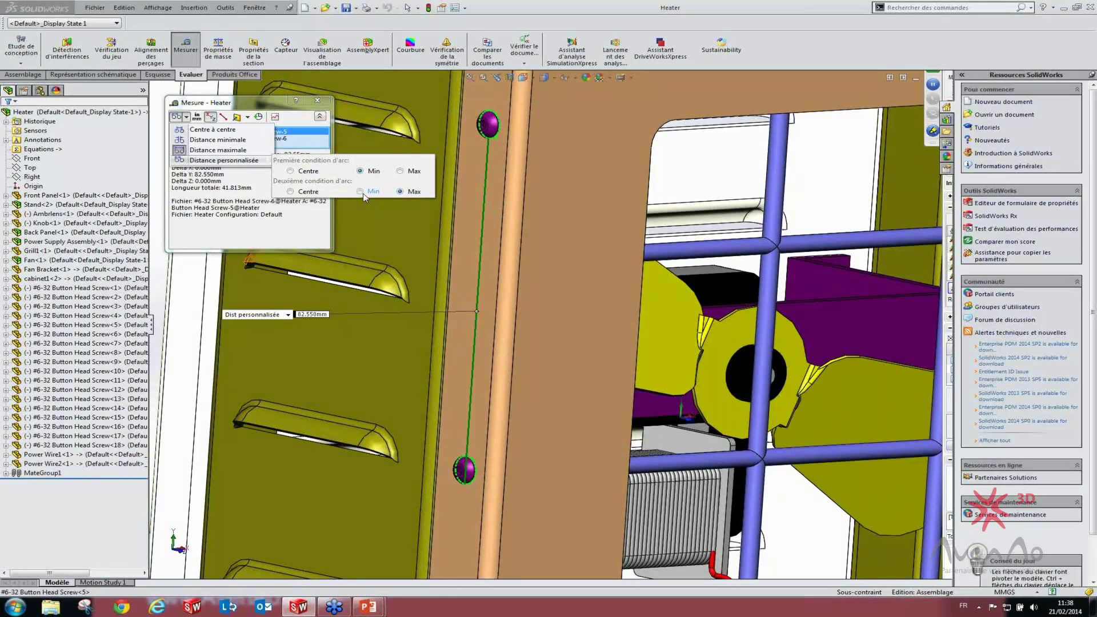
{"action": "left_click", "coordinate": [291, 192]}
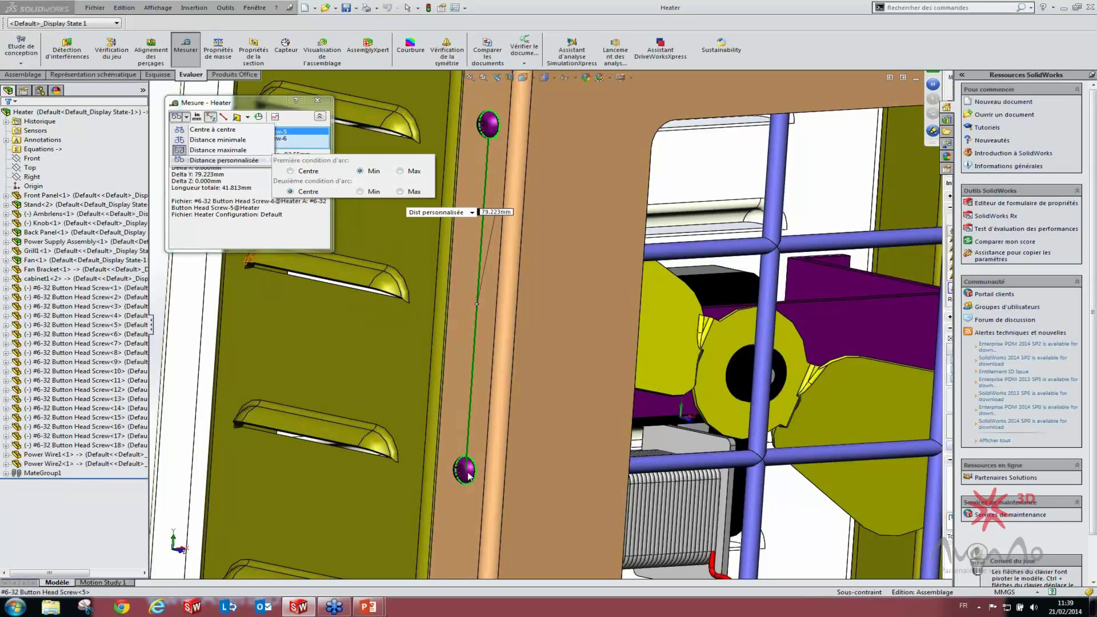
{"action": "left_click", "coordinate": [298, 230]}
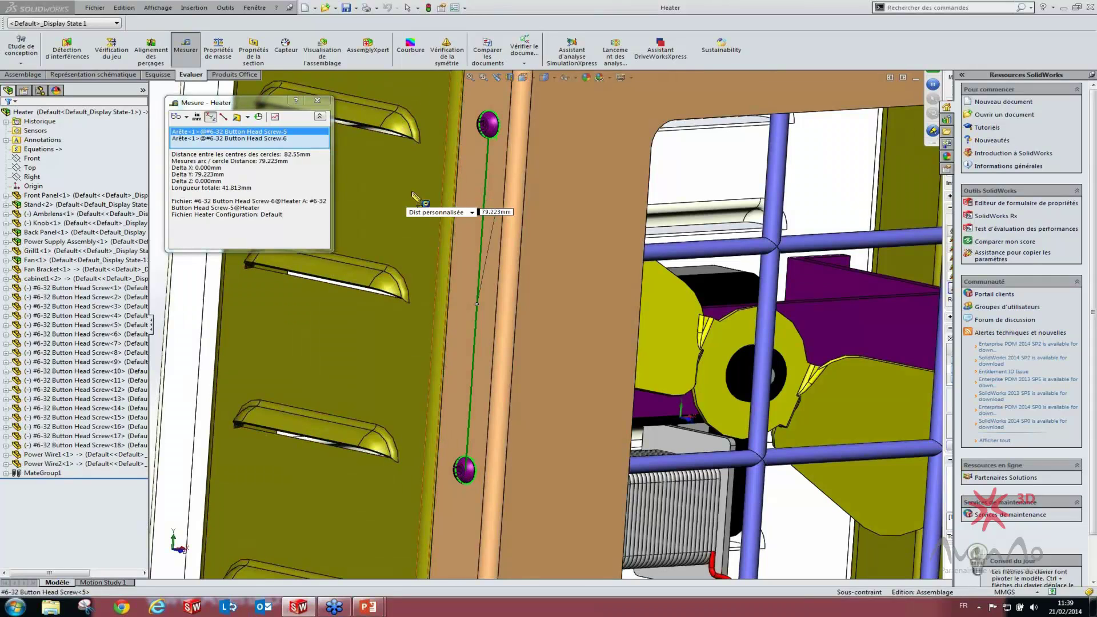
{"action": "left_click_drag", "start_coordinate": [185, 154], "coordinate": [289, 154]}
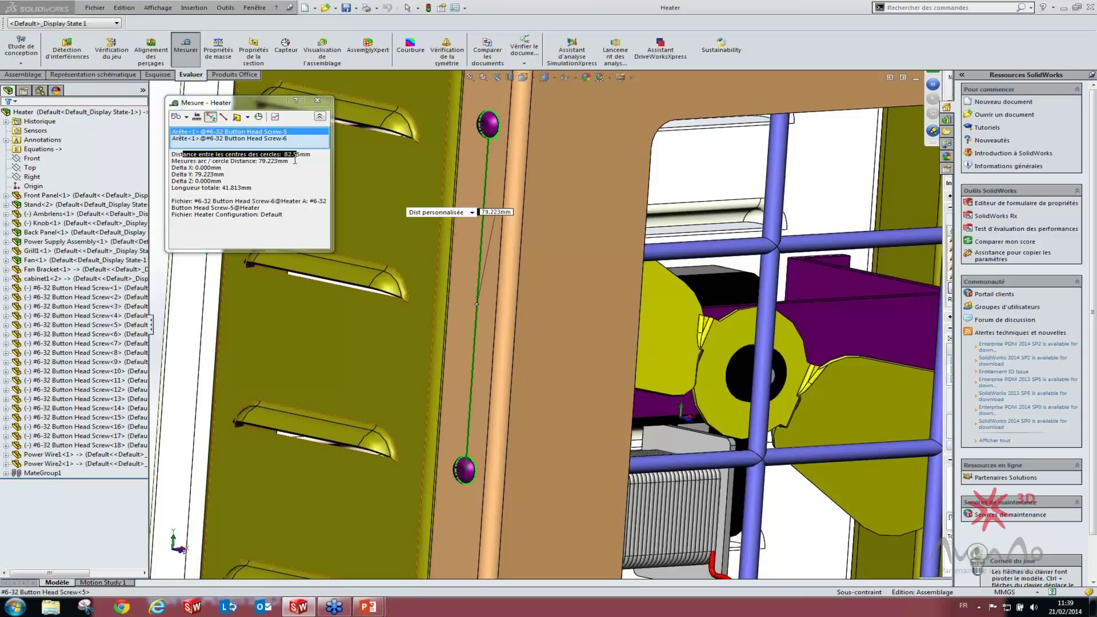
Examine the arc/circle distance, the X, Y and Z deltas and the total length in the screw measurement results
{"action": "left_click", "coordinate": [295, 161]}
{"action": "left_click_drag", "start_coordinate": [177, 161], "coordinate": [260, 162]}
{"action": "left_click", "coordinate": [274, 163]}
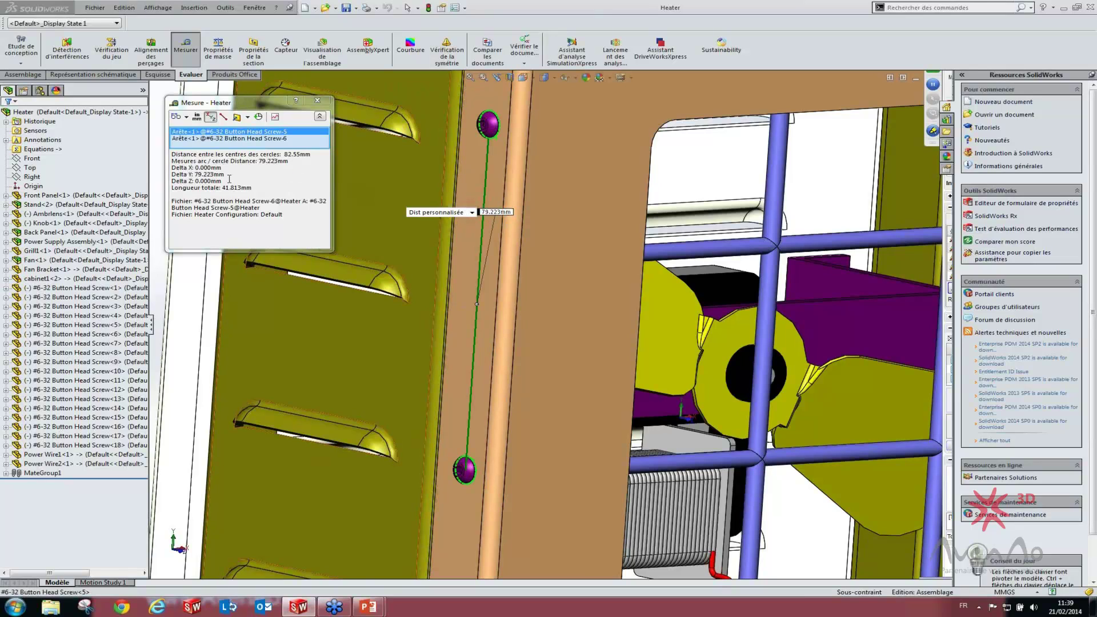
{"action": "left_click_drag", "start_coordinate": [184, 175], "coordinate": [202, 184]}
{"action": "left_click", "coordinate": [267, 188]}
{"action": "left_click_drag", "start_coordinate": [194, 188], "coordinate": [257, 192]}
{"action": "left_click", "coordinate": [253, 188]}
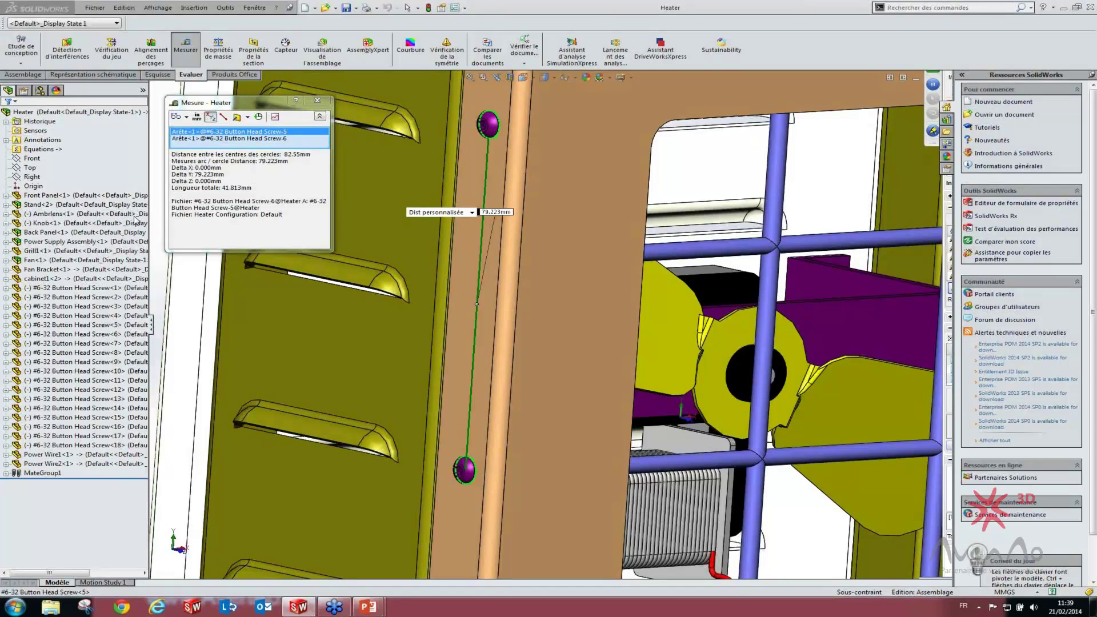
Clear the two screw edges from the measurement selection
{"action": "left_click", "coordinate": [251, 231]}
{"action": "right_click", "coordinate": [251, 138]}
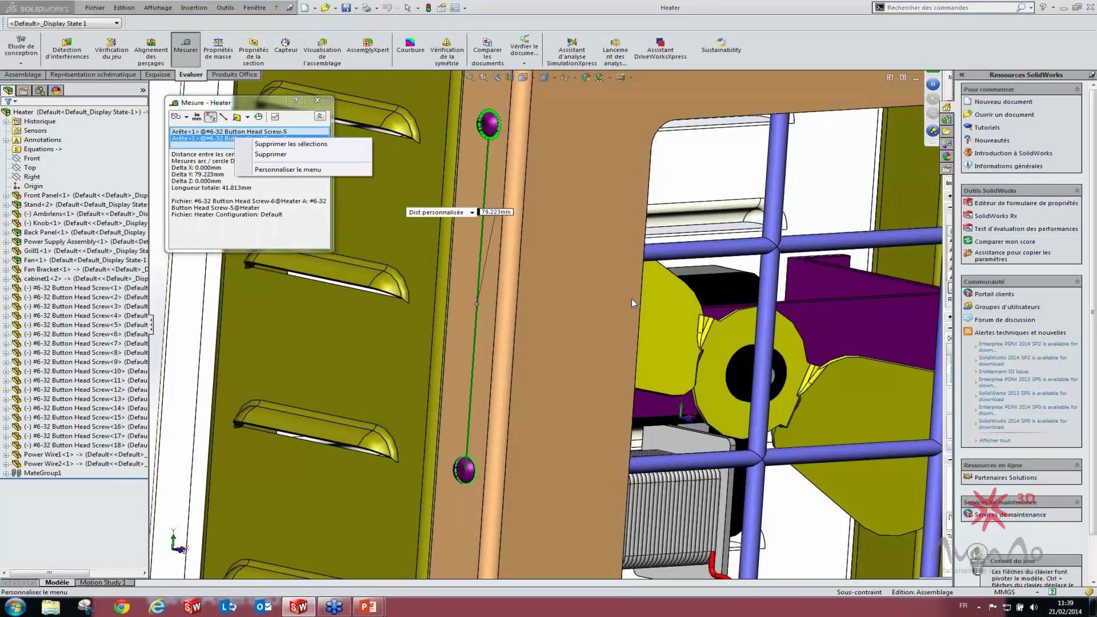
{"action": "left_click", "coordinate": [709, 179]}
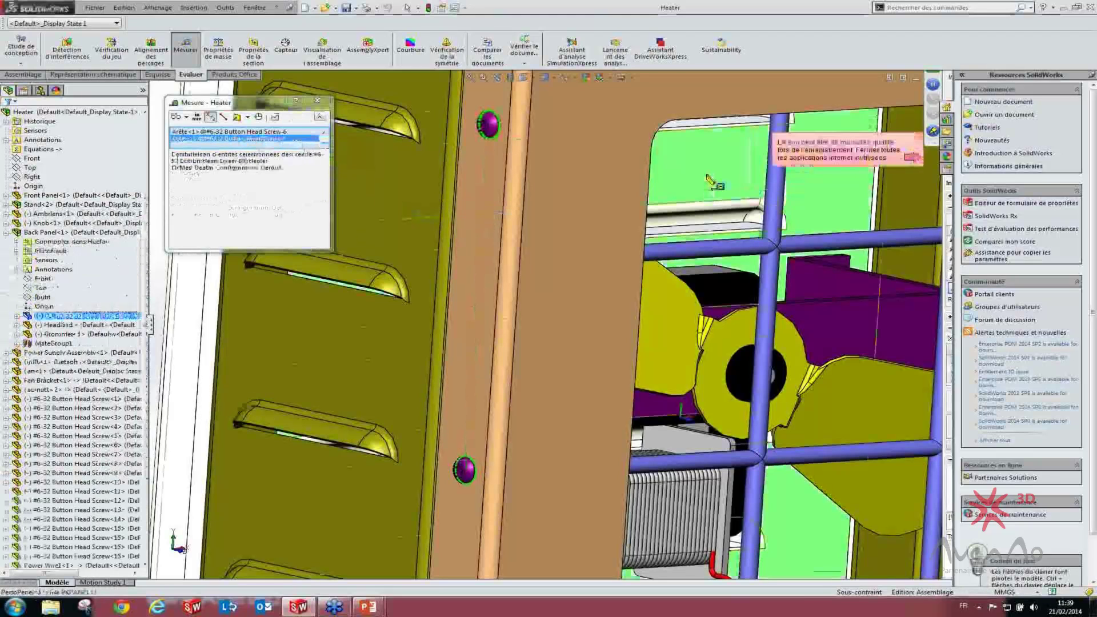
{"action": "left_click", "coordinate": [709, 179]}
{"action": "middle_click", "coordinate": [700, 180]}
{"action": "scroll", "coordinate": [699, 181], "scroll_direction": "up", "scroll_amount": 6}
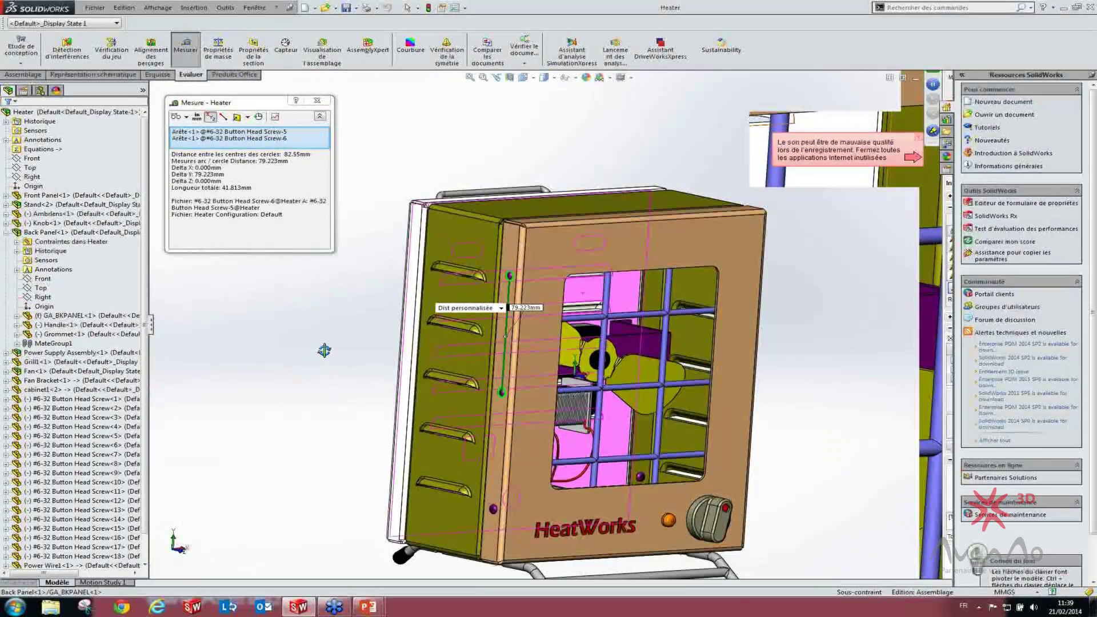
{"action": "left_click", "coordinate": [324, 350]}
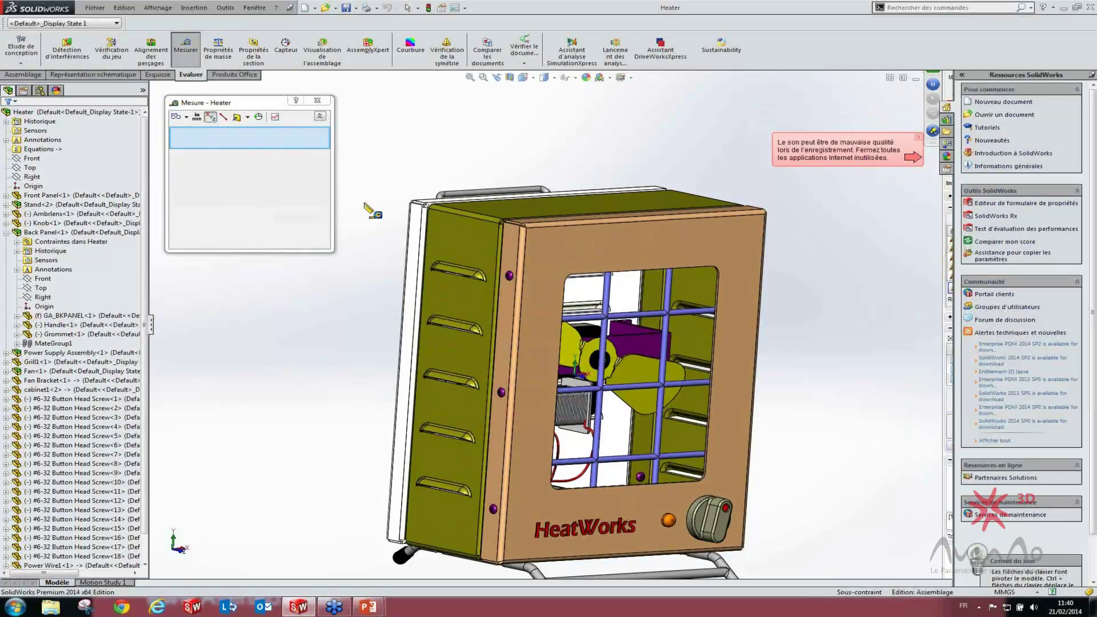
Measure from the front panel's upper corner vertex to a fan bracket vertex, examine the XYZ deltas, and clear the selection
{"action": "left_click", "coordinate": [526, 228]}
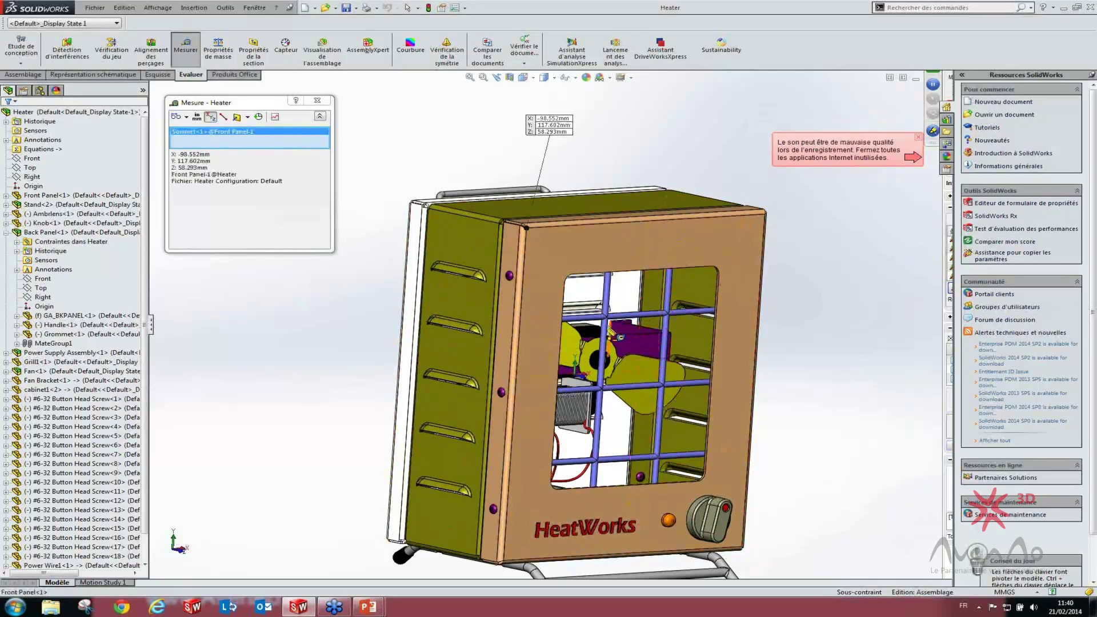
{"action": "left_click", "coordinate": [609, 321]}
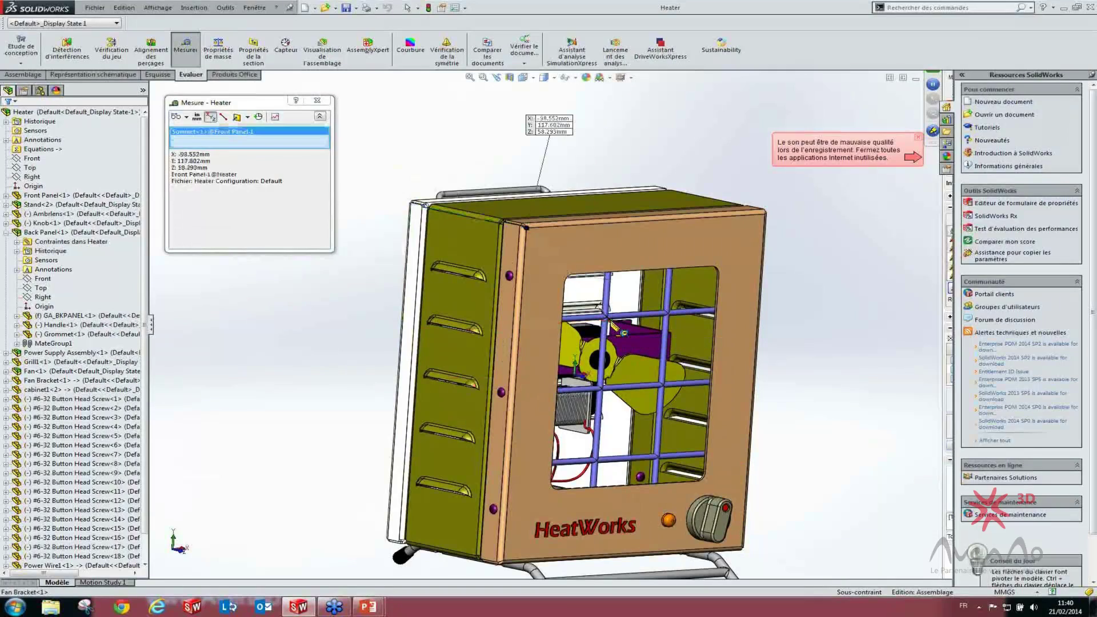
{"action": "middle_click_drag", "start_coordinate": [526, 327], "coordinate": [548, 396]}
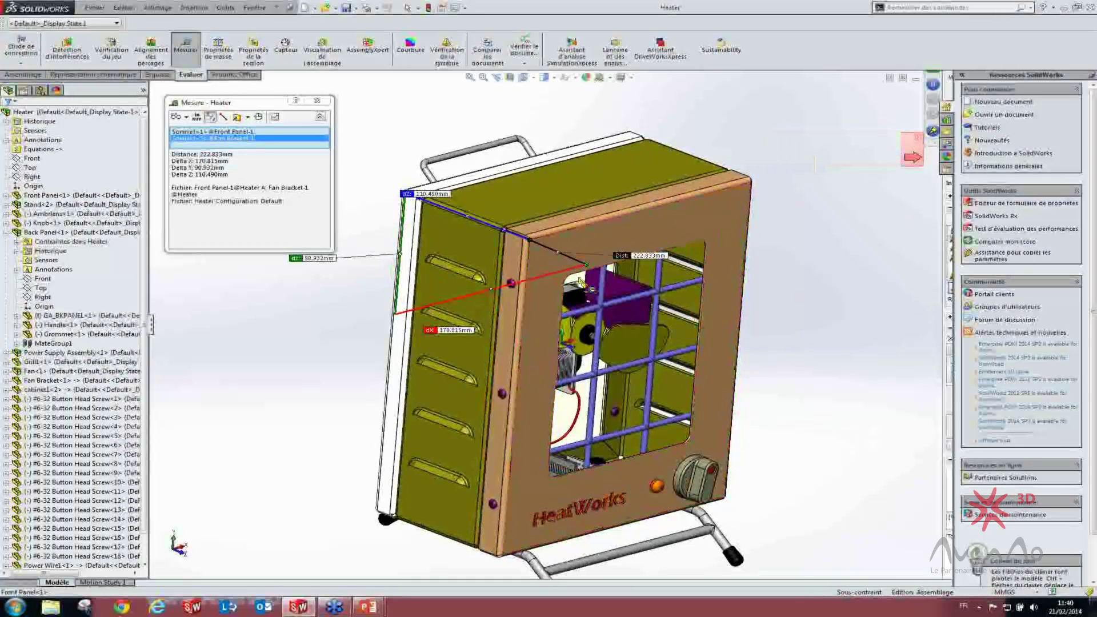
{"action": "middle_click_drag", "start_coordinate": [569, 292], "coordinate": [497, 250]}
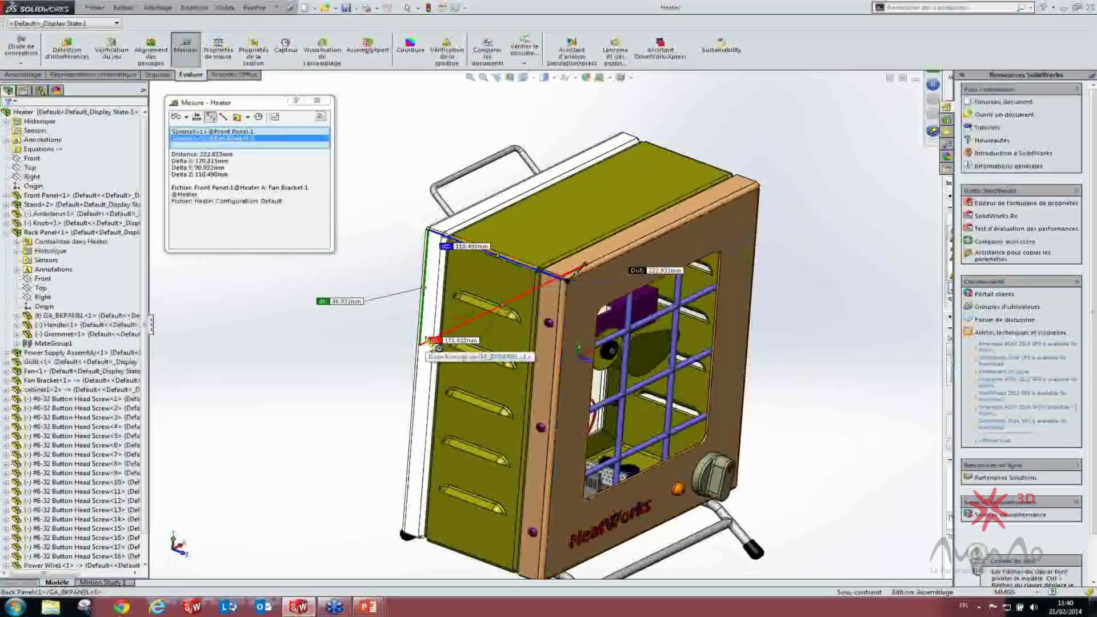
{"action": "middle_click_drag", "start_coordinate": [520, 324], "coordinate": [329, 377]}
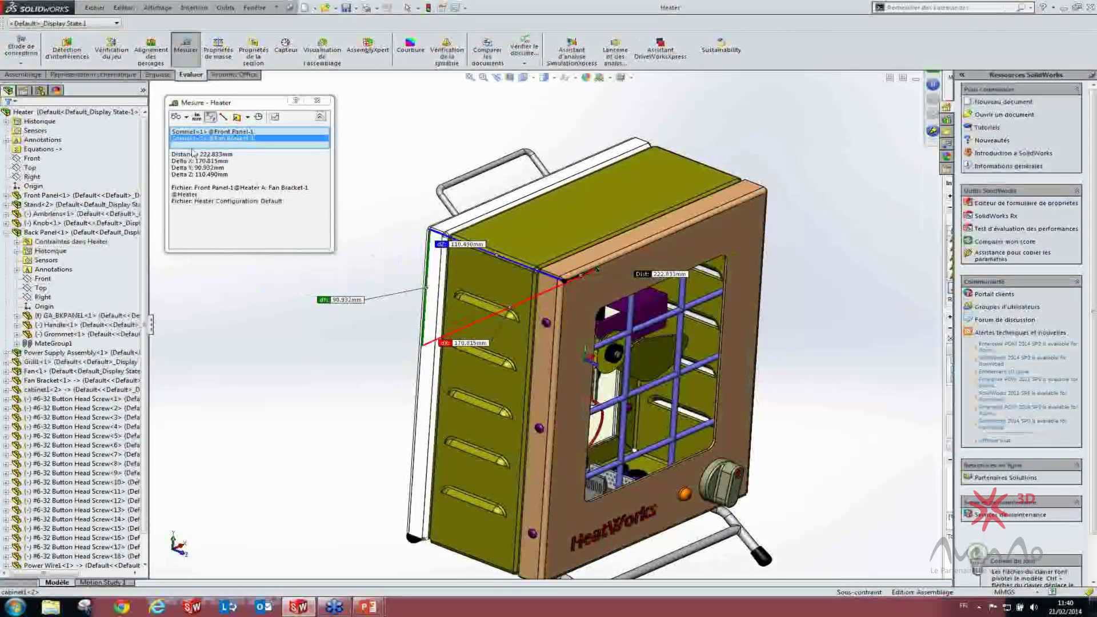
{"action": "left_click", "coordinate": [407, 170]}
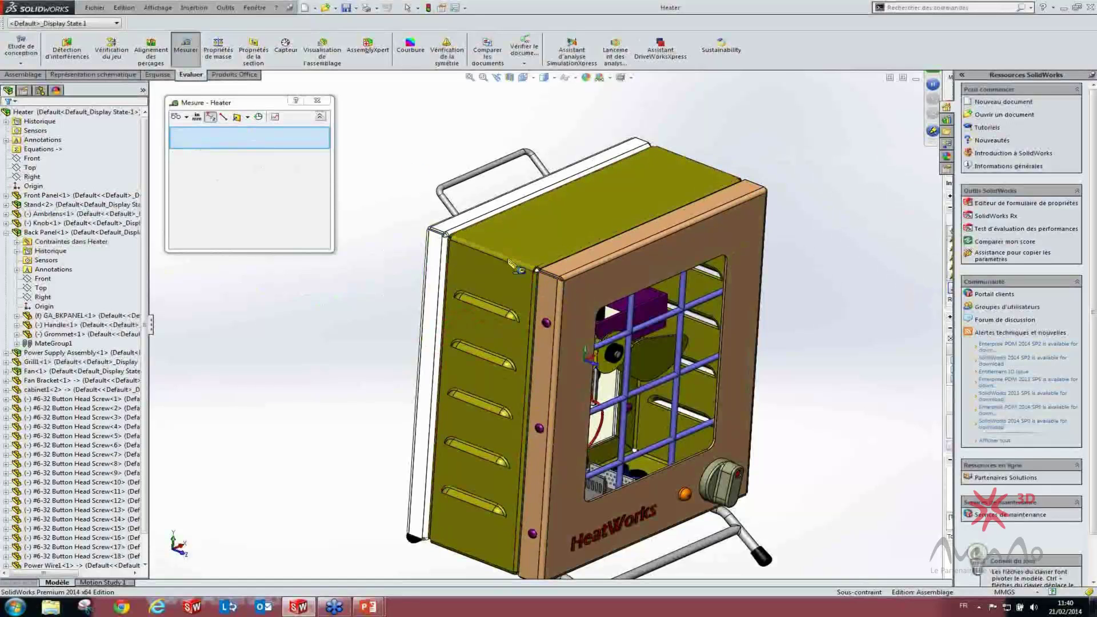
Measure the area and perimeter of the cabinet's top face, and add the louvred side face to the measurement
{"action": "left_click", "coordinate": [535, 239]}
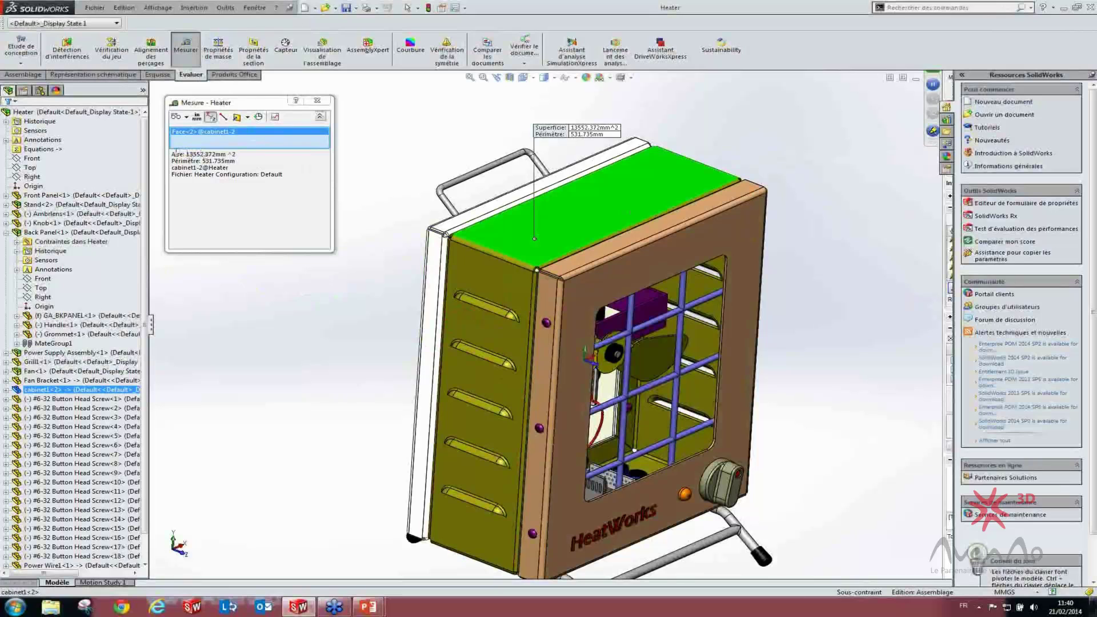
{"action": "left_click", "coordinate": [185, 153]}
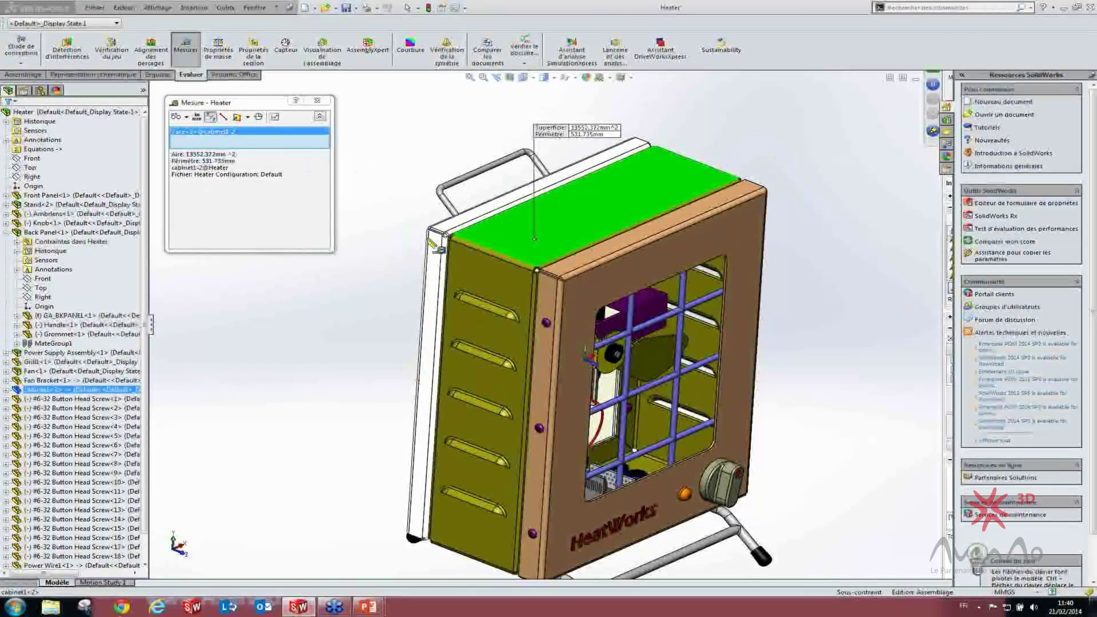
{"action": "left_click", "coordinate": [472, 282]}
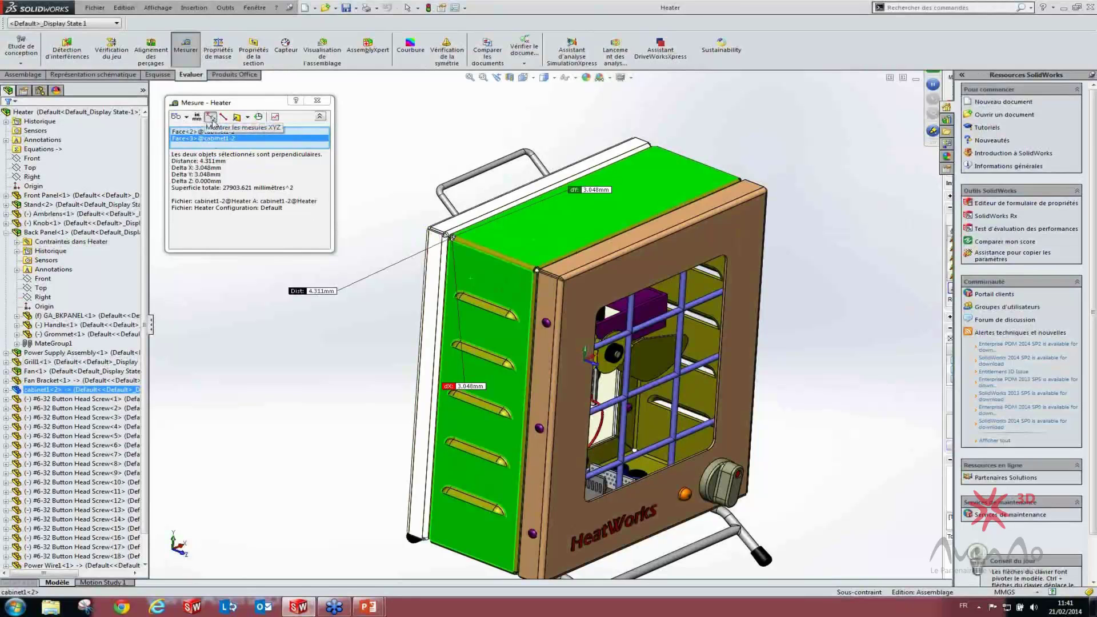
Turn off the XYZ measurement display, review the relationship between the two cabinet faces, and clear the selection
{"action": "left_click", "coordinate": [211, 119]}
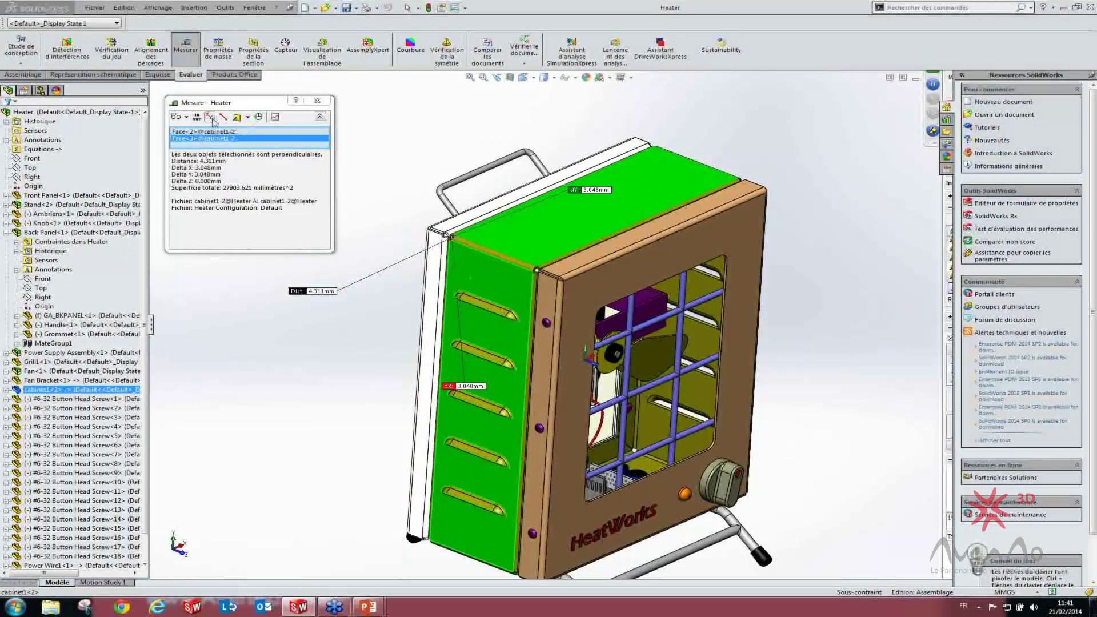
{"action": "scroll", "coordinate": [454, 239], "scroll_direction": "up", "scroll_amount": 3}
{"action": "scroll", "coordinate": [460, 253], "scroll_direction": "down", "scroll_amount": 1}
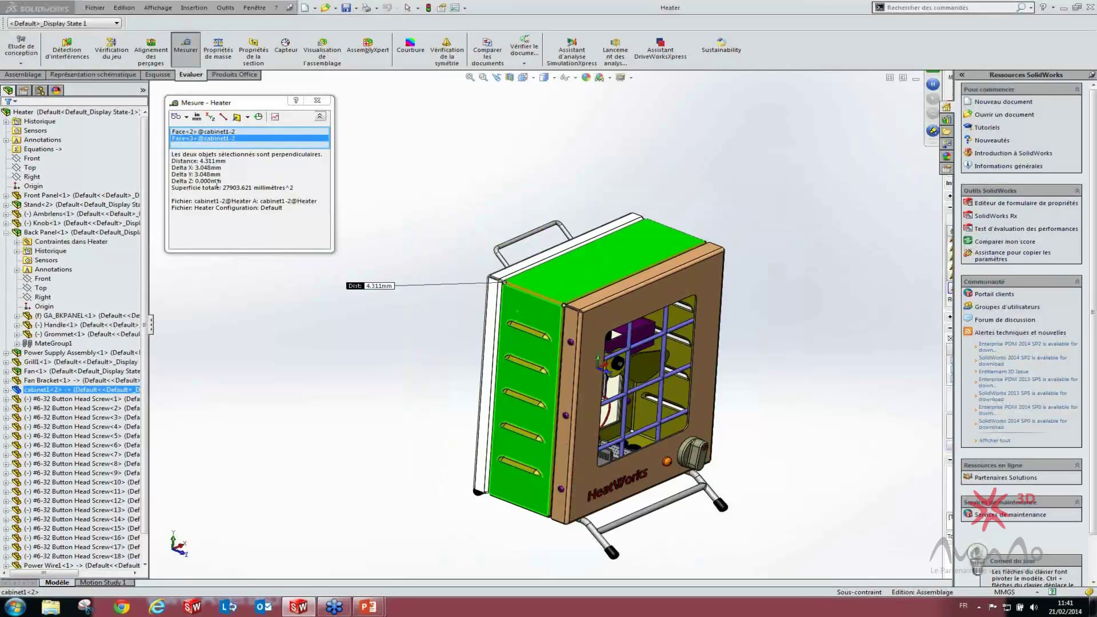
{"action": "left_click_drag", "start_coordinate": [181, 154], "coordinate": [303, 154]}
{"action": "left_click", "coordinate": [445, 151]}
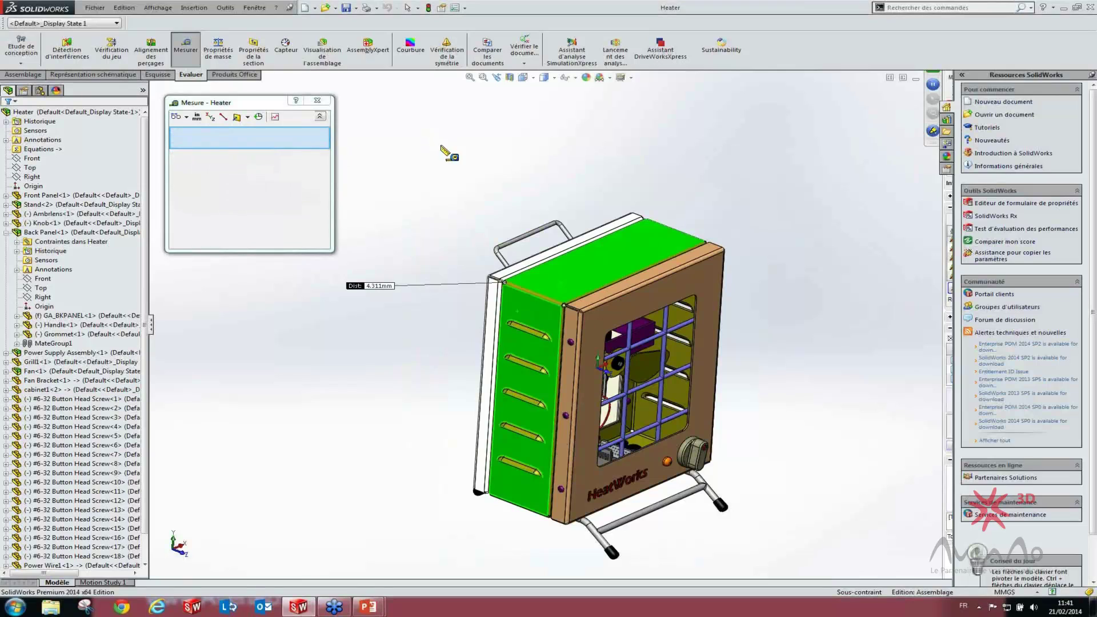
Measure the angle between a slanted fin face and the adjacent long face on the power supply's PCB, seen through the grill
{"action": "scroll", "coordinate": [565, 280], "scroll_direction": "down", "scroll_amount": 5}
{"action": "scroll", "coordinate": [566, 280], "scroll_direction": "down", "scroll_amount": 8}
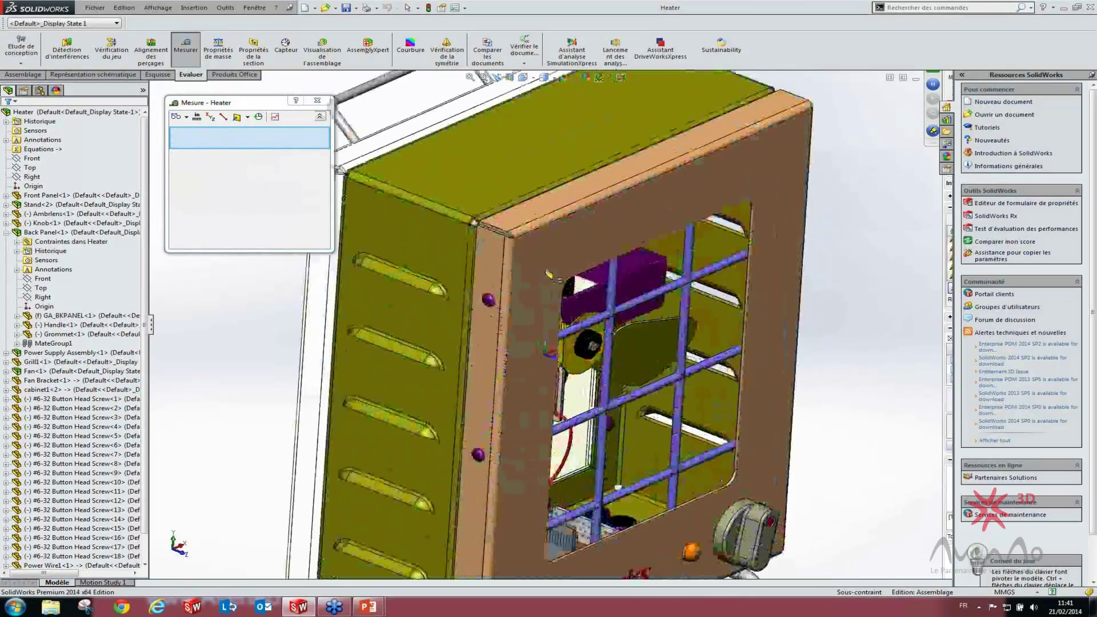
{"action": "scroll", "coordinate": [485, 254], "scroll_direction": "up", "scroll_amount": 10}
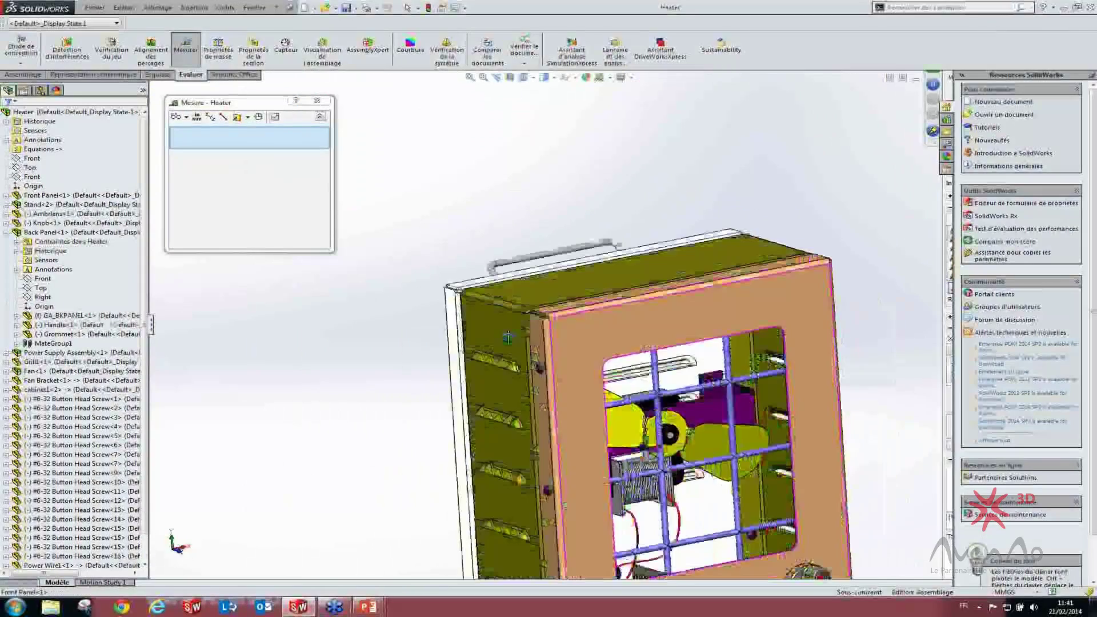
{"action": "middle_click_drag", "start_coordinate": [507, 337], "coordinate": [502, 411]}
{"action": "scroll", "coordinate": [502, 423], "scroll_direction": "down", "scroll_amount": 4}
{"action": "scroll", "coordinate": [603, 453], "scroll_direction": "down", "scroll_amount": 2}
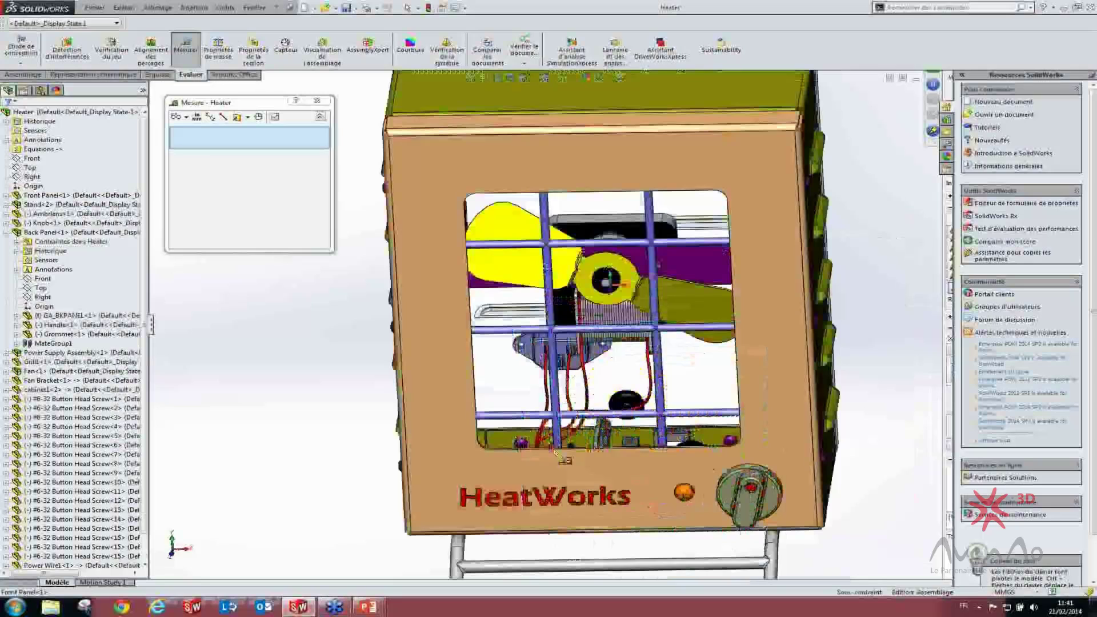
{"action": "scroll", "coordinate": [560, 342], "scroll_direction": "down", "scroll_amount": 5}
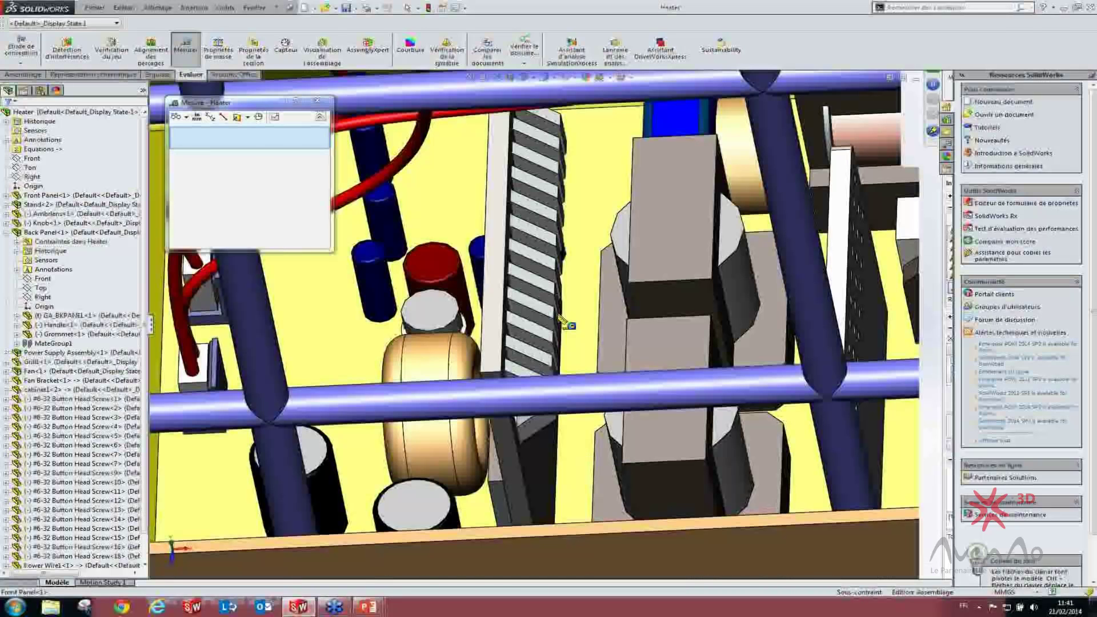
{"action": "scroll", "coordinate": [563, 321], "scroll_direction": "down", "scroll_amount": 2}
{"action": "left_click", "coordinate": [532, 295]}
{"action": "left_click", "coordinate": [485, 261]}
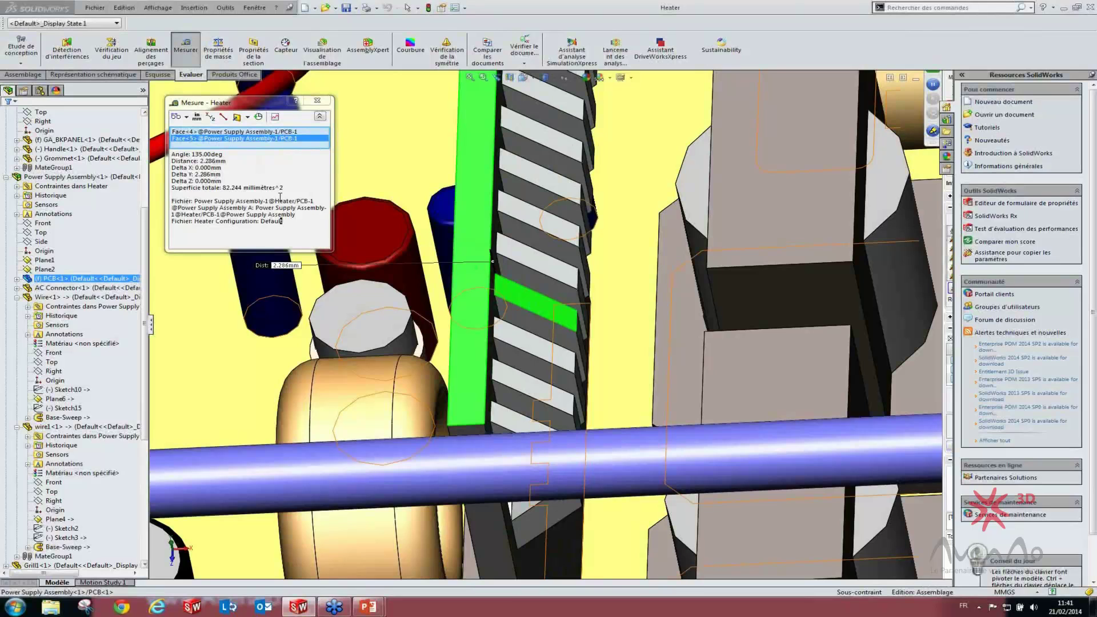
Add the flat board face of the PCB to the measurement to check the total area, and clear the selection
{"action": "left_click", "coordinate": [607, 239]}
{"action": "scroll", "coordinate": [610, 247], "scroll_direction": "down", "scroll_amount": 4}
{"action": "scroll", "coordinate": [609, 247], "scroll_direction": "up", "scroll_amount": 3}
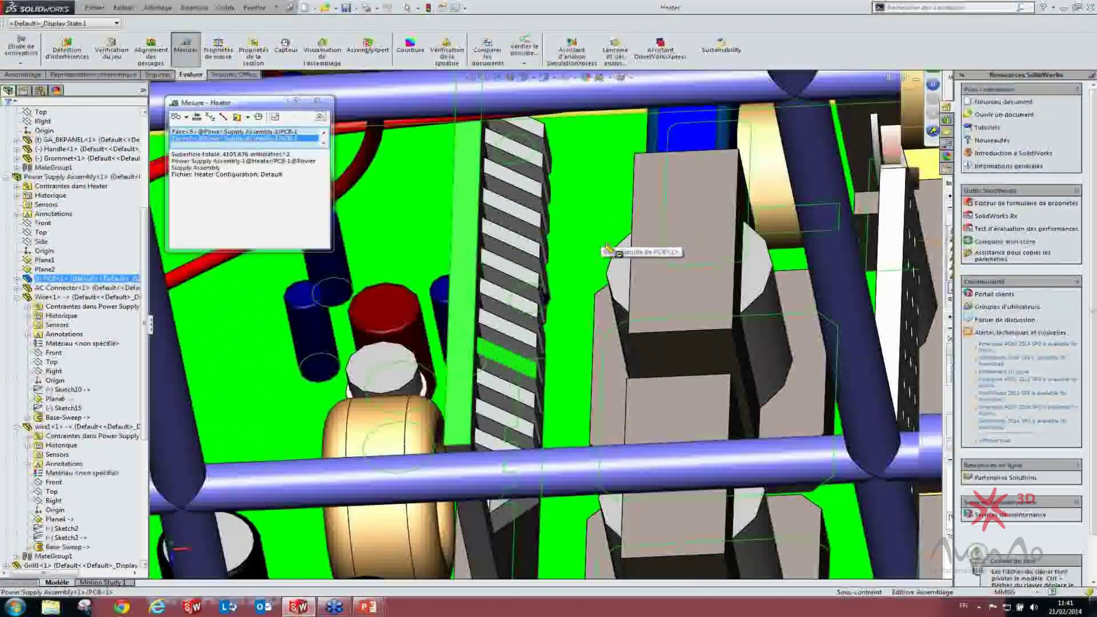
{"action": "scroll", "coordinate": [607, 245], "scroll_direction": "up", "scroll_amount": 8}
{"action": "left_click", "coordinate": [367, 307]}
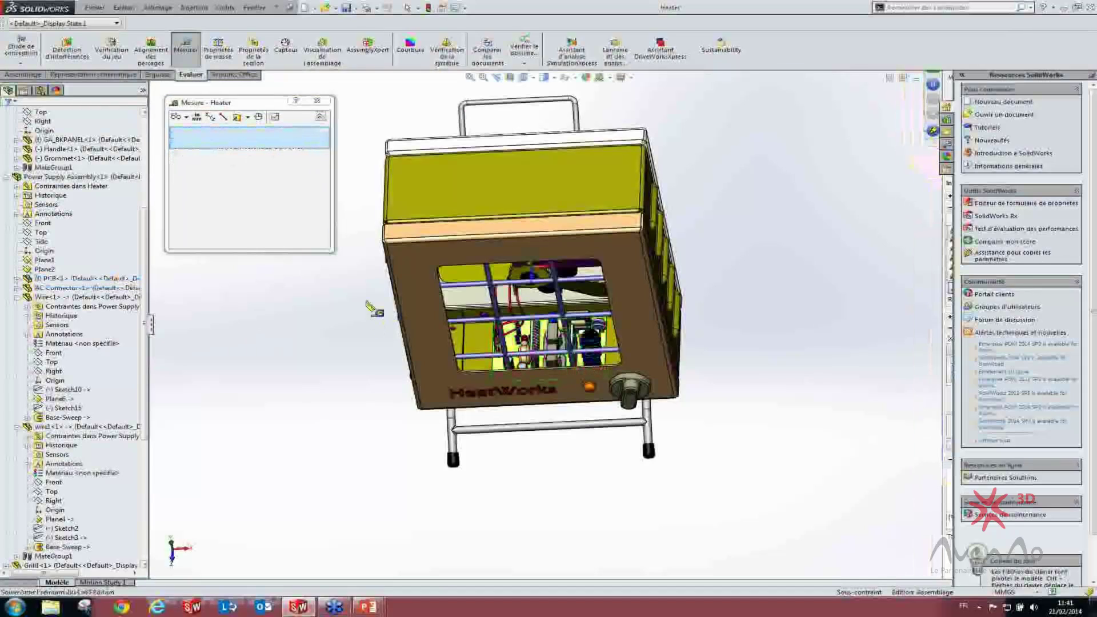
Measure the length of the front panel's upper front edge
{"action": "left_click", "coordinate": [447, 241]}
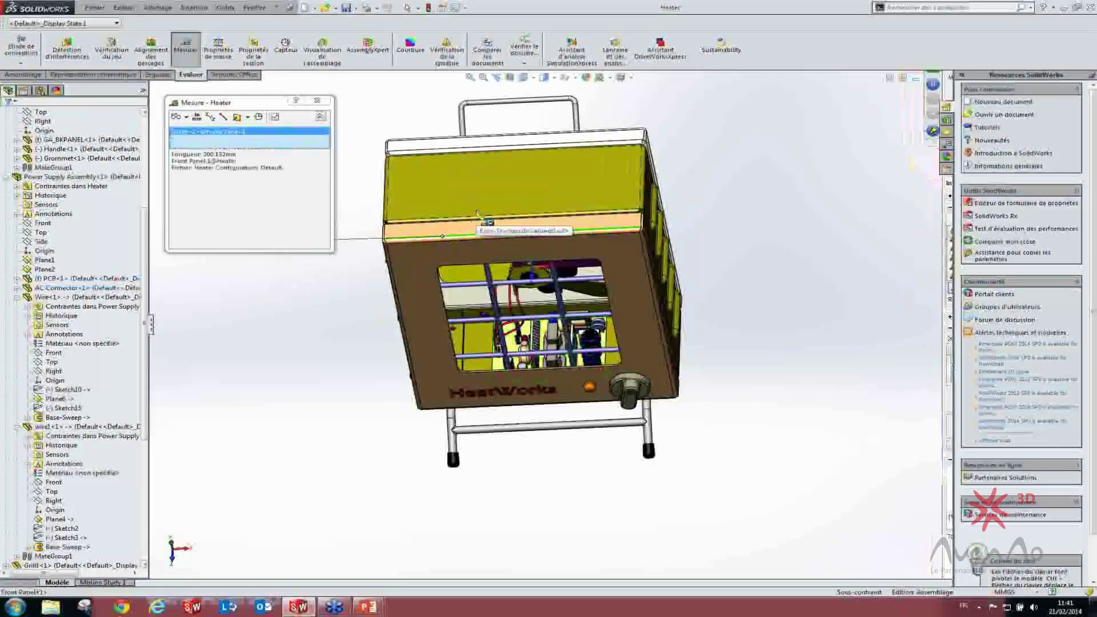
{"action": "scroll", "coordinate": [483, 218], "scroll_direction": "down", "scroll_amount": 3}
{"action": "scroll", "coordinate": [484, 246], "scroll_direction": "up", "scroll_amount": 2}
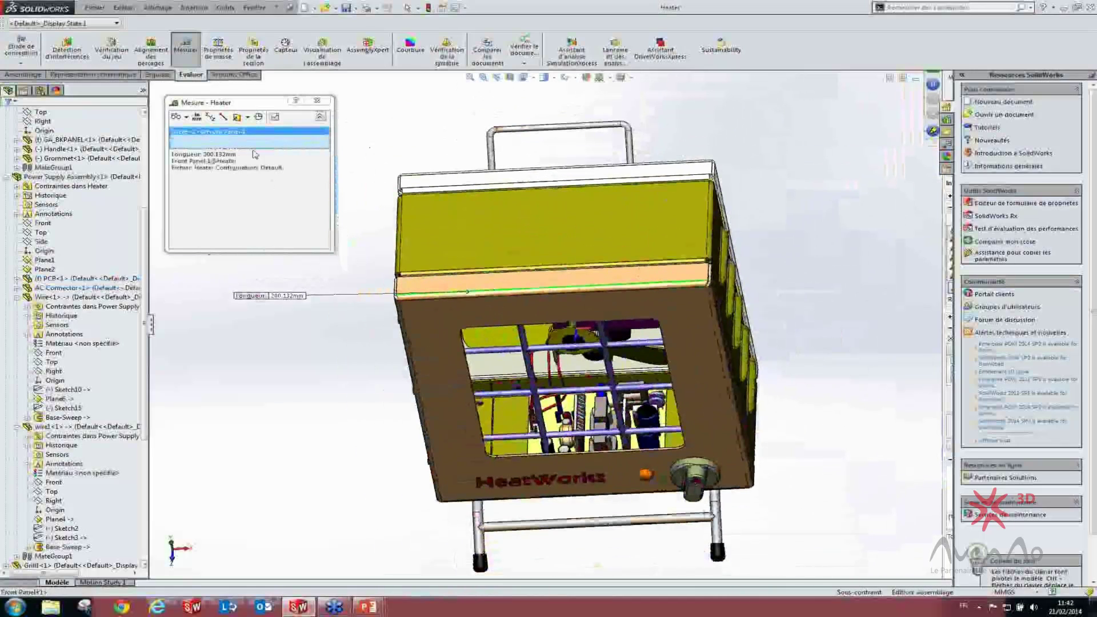
Measure the normal distance from the cabinet's top face to a vertex on the stand, inspect it around the model, and clear the selection
{"action": "left_click", "coordinate": [453, 226]}
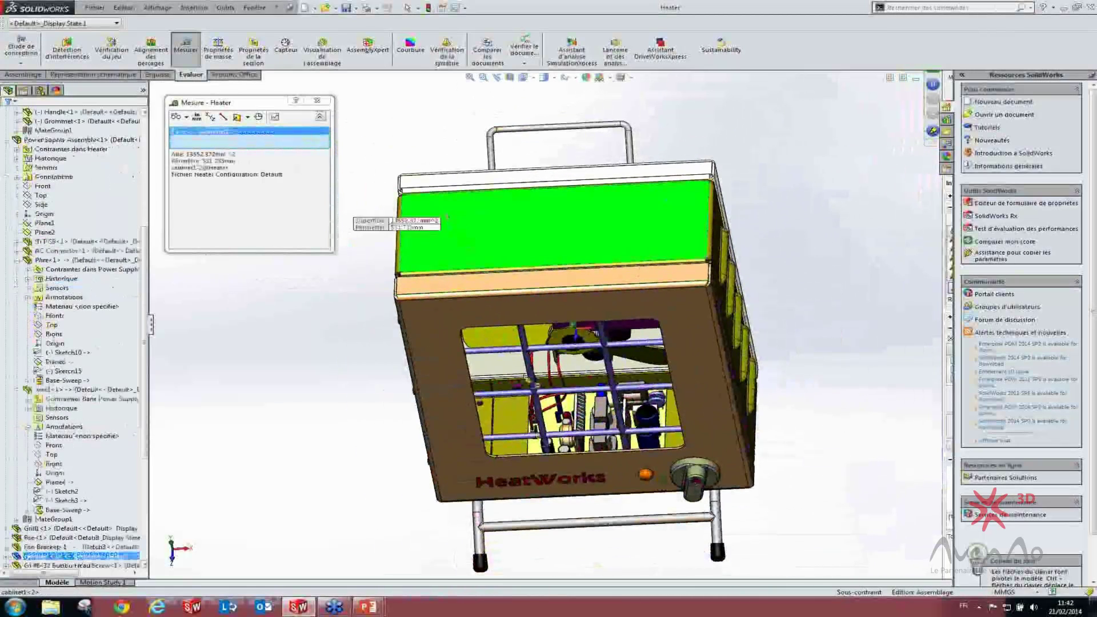
{"action": "left_click", "coordinate": [474, 530]}
{"action": "middle_click_drag", "start_coordinate": [470, 537], "coordinate": [396, 567]}
{"action": "scroll", "coordinate": [354, 360], "scroll_direction": "up", "scroll_amount": 4}
{"action": "mouse_move", "coordinate": [355, 361]}
{"action": "middle_mouse_down"}
{"action": "mouse_move", "coordinate": [365, 320]}
{"action": "mouse_move", "coordinate": [342, 274]}
{"action": "mouse_move", "coordinate": [399, 262]}
{"action": "middle_mouse_up"}
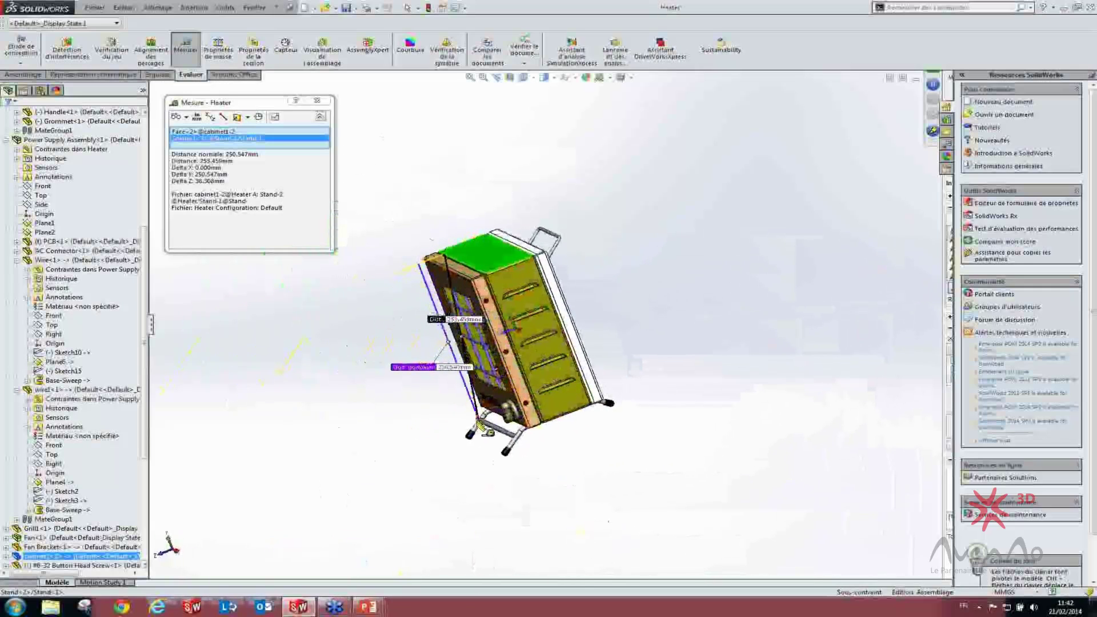
{"action": "middle_click_drag", "start_coordinate": [496, 426], "coordinate": [435, 210]}
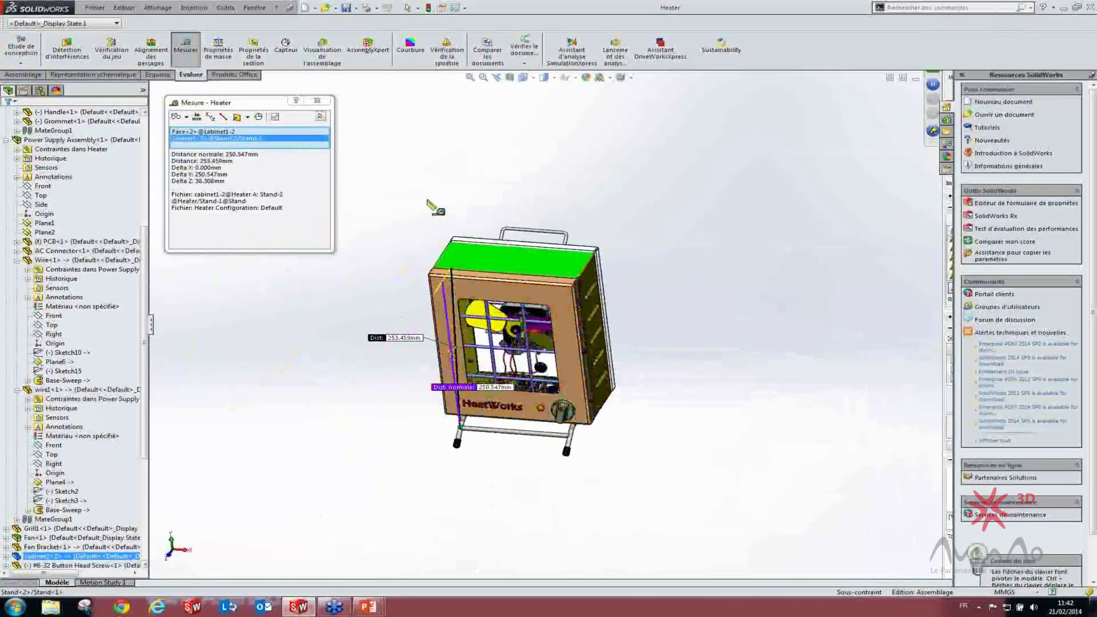
{"action": "left_click", "coordinate": [431, 206]}
Measure the front panel's upper front edge together with the adjacent vertical edge
{"action": "middle_click_drag", "start_coordinate": [497, 266], "coordinate": [460, 247]}
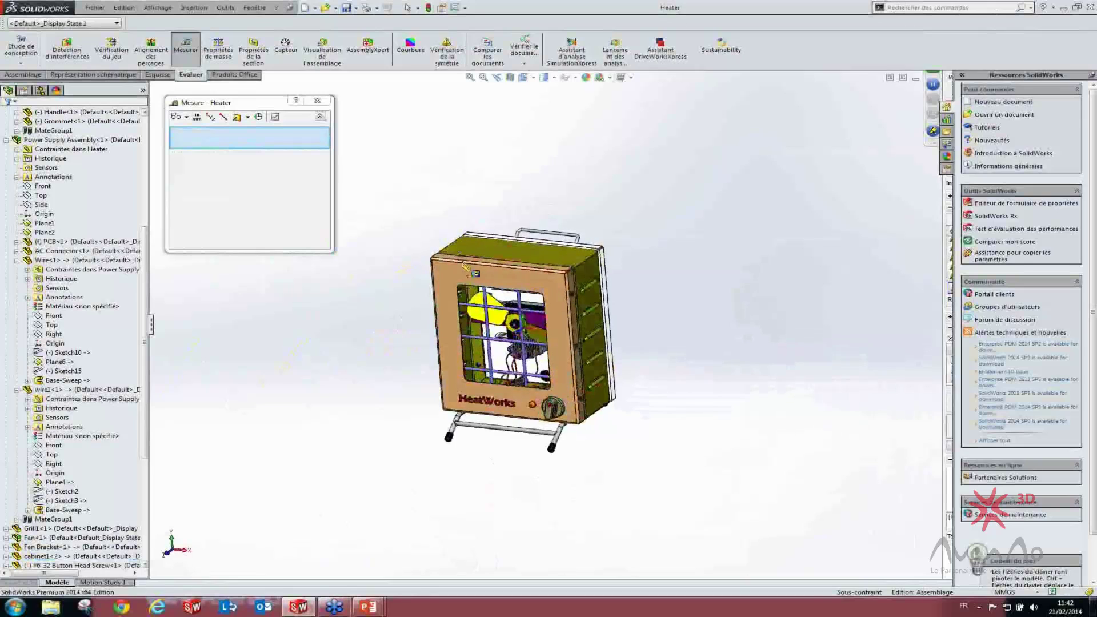
{"action": "scroll", "coordinate": [480, 292], "scroll_direction": "down", "scroll_amount": 5}
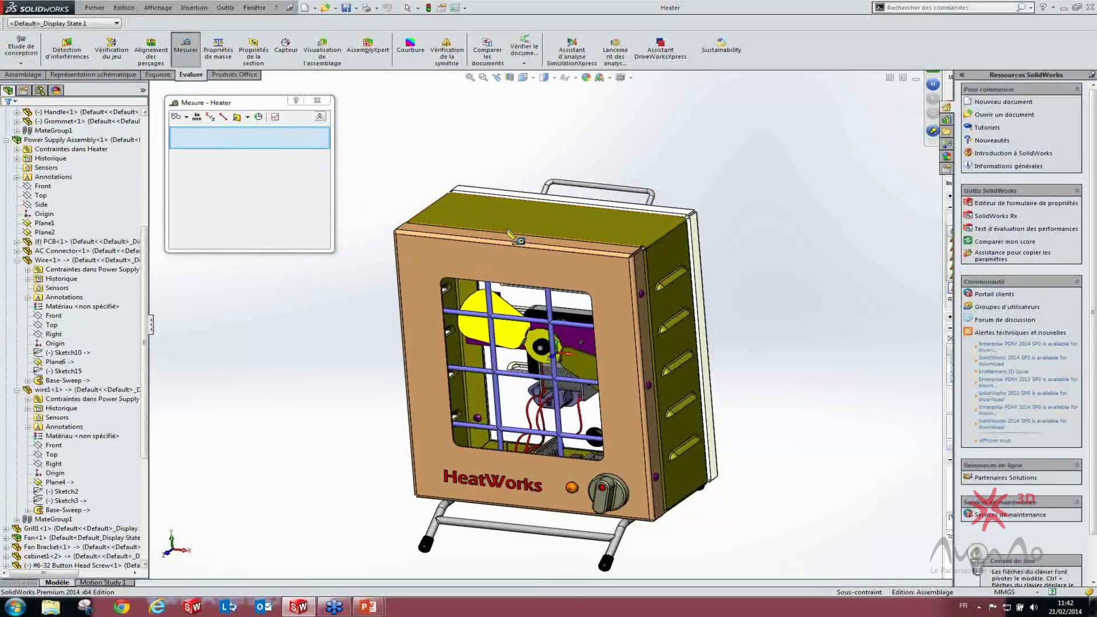
{"action": "scroll", "coordinate": [510, 234], "scroll_direction": "down", "scroll_amount": 3}
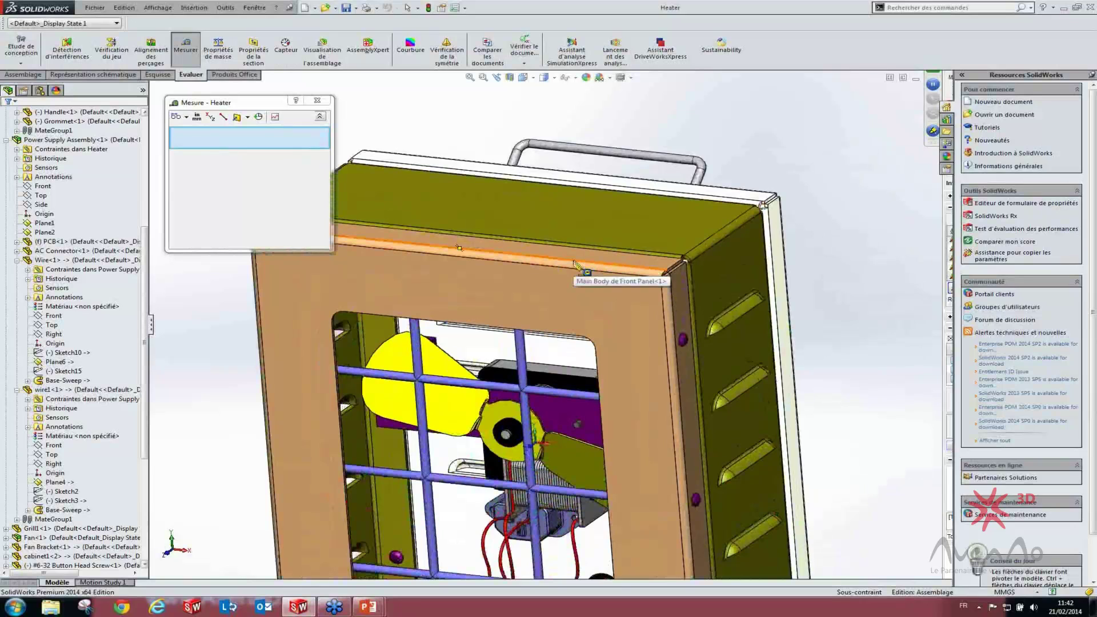
{"action": "left_click", "coordinate": [574, 261]}
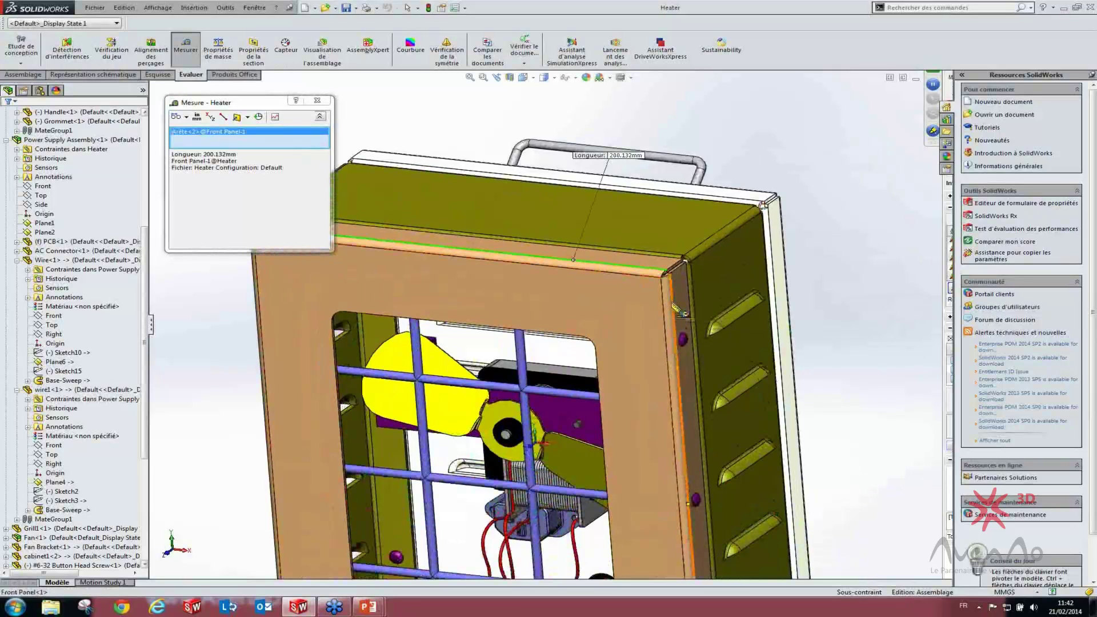
{"action": "left_click", "coordinate": [673, 305]}
Add the front panel's bottom edge and opposite vertical edge to measure the total length of its four edges
{"action": "scroll", "coordinate": [675, 302], "scroll_direction": "up", "scroll_amount": 4}
{"action": "scroll", "coordinate": [577, 560], "scroll_direction": "down", "scroll_amount": 4}
{"action": "middle_click_drag", "start_coordinate": [563, 483], "coordinate": [592, 358]}
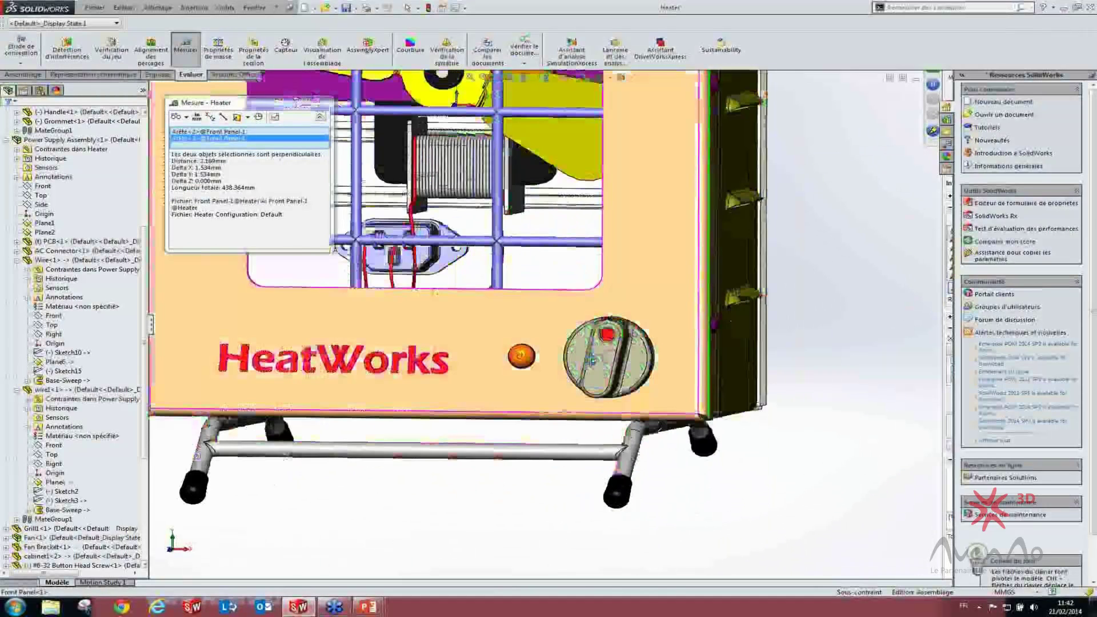
{"action": "scroll", "coordinate": [593, 359], "scroll_direction": "down", "scroll_amount": 3}
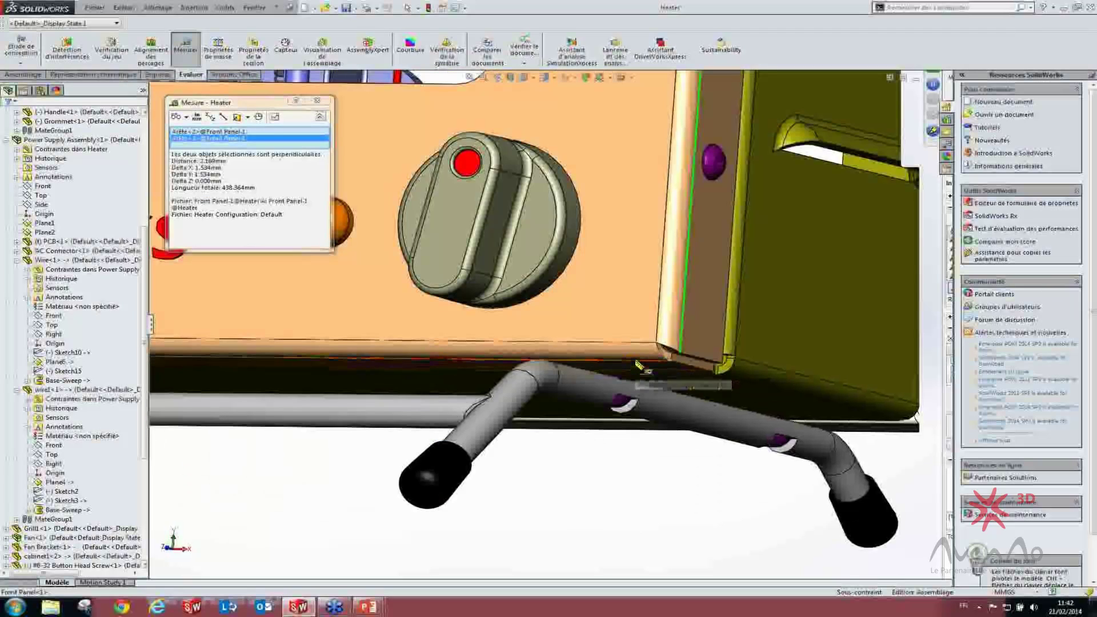
{"action": "left_click", "coordinate": [639, 365]}
{"action": "scroll", "coordinate": [473, 316], "scroll_direction": "up", "scroll_amount": 4}
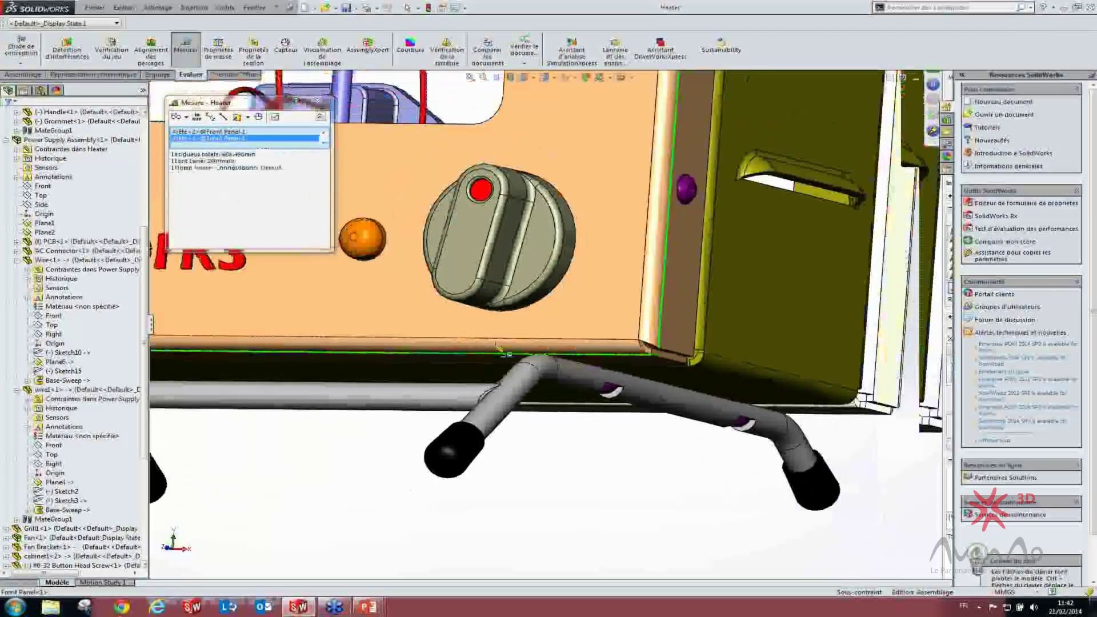
{"action": "middle_click_drag", "start_coordinate": [472, 316], "coordinate": [400, 326]}
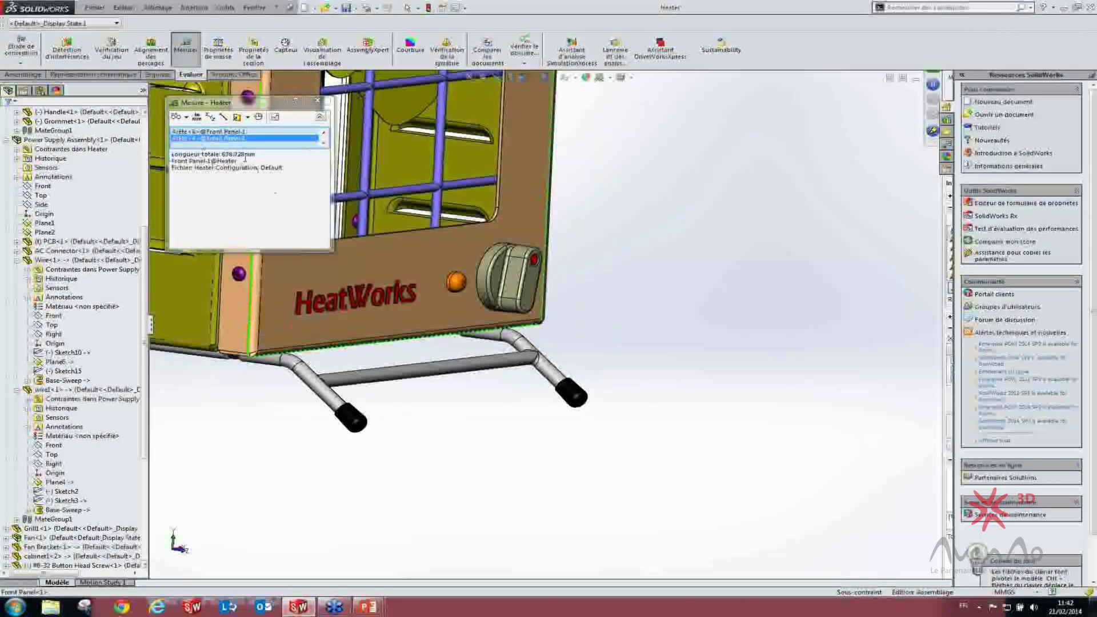
{"action": "left_click", "coordinate": [345, 171]}
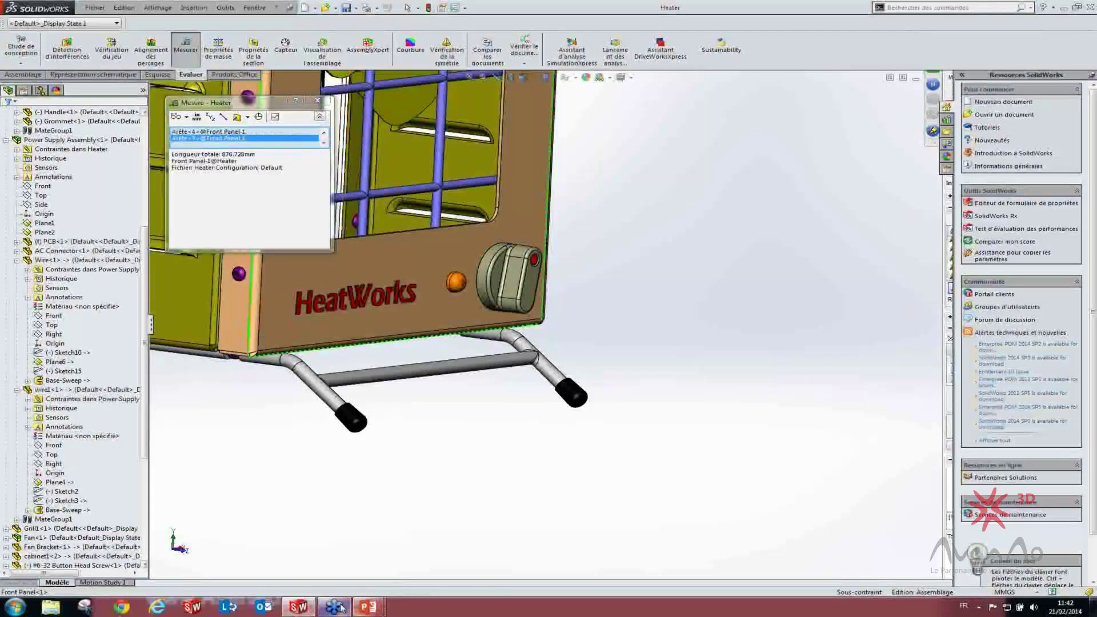
Switch to the PowerPoint slideshow and reveal the "L'historique" item on the measurement slide
{"action": "mouse_move", "coordinate": [367, 606]}
{"action": "left_click", "coordinate": [408, 542]}
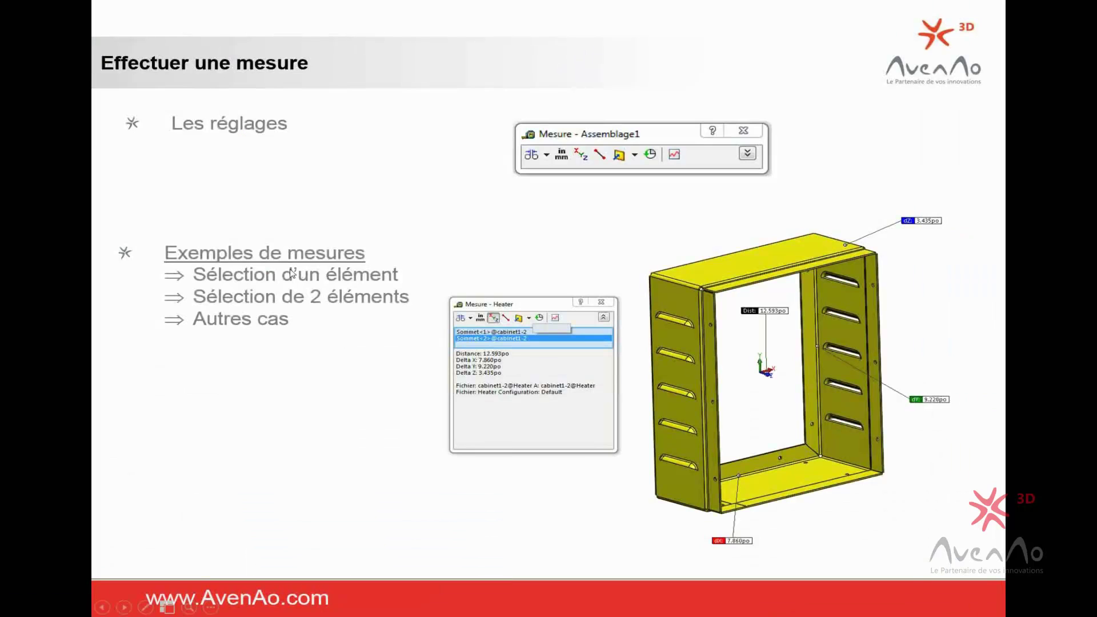
{"action": "left_click", "coordinate": [313, 364]}
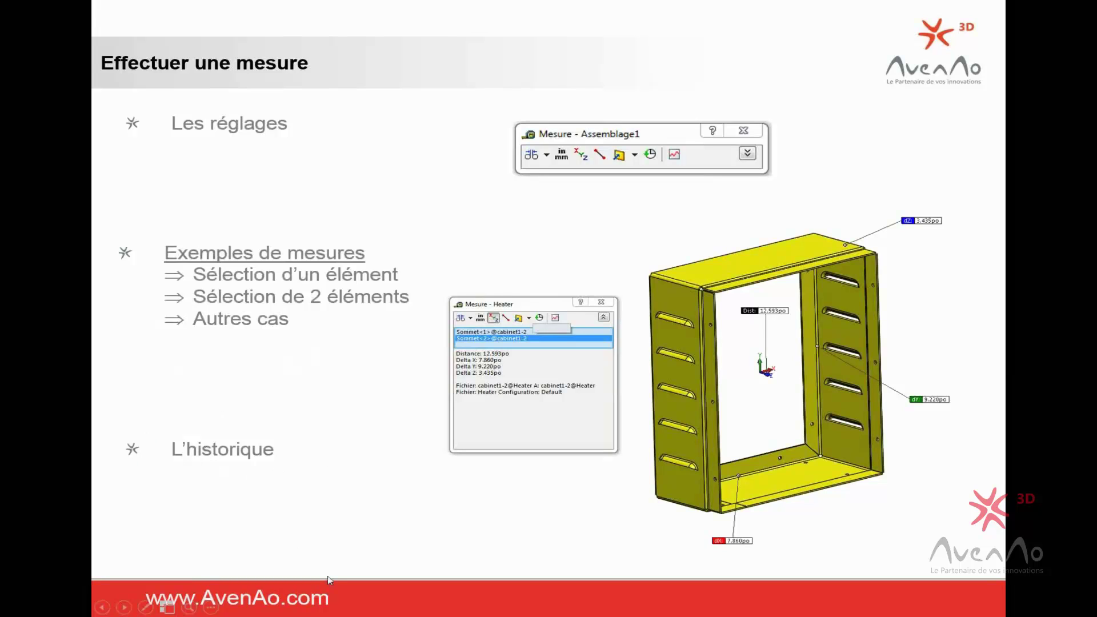
Switch back to SolidWorks, clear the measured edges, and review the measurement history from its newest to its oldest entries
{"action": "key", "text": "alt+Tab"}
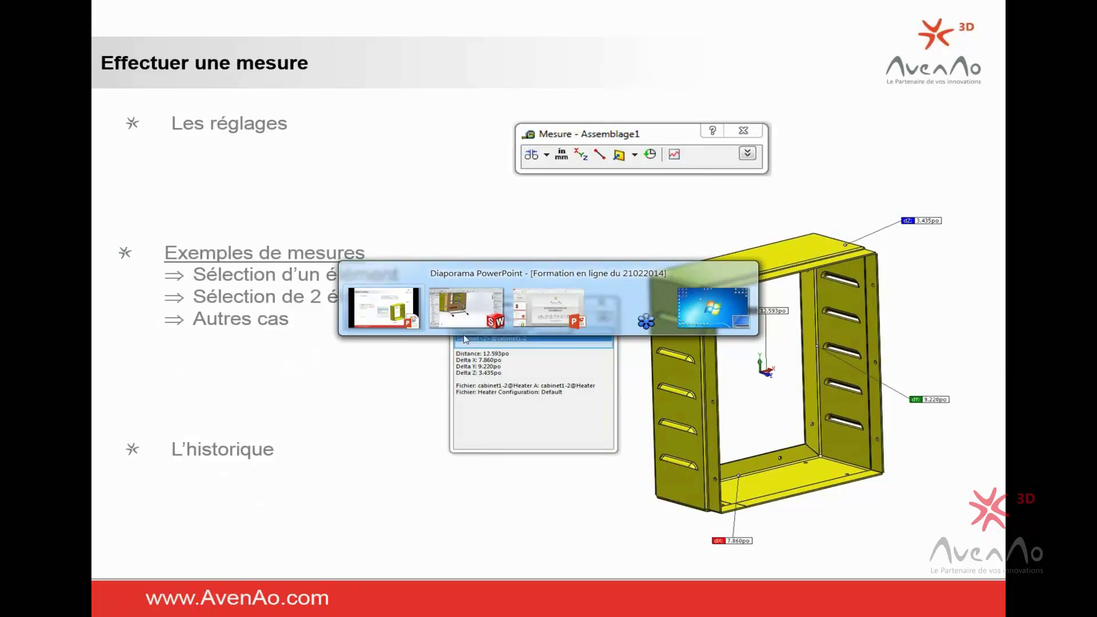
{"action": "left_click", "coordinate": [443, 304]}
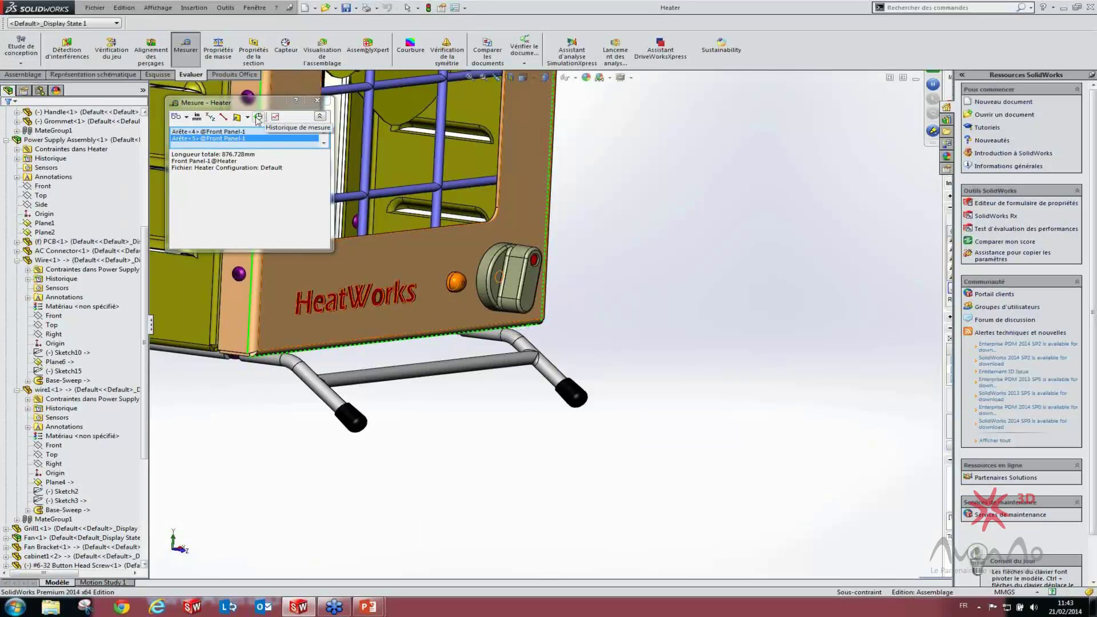
{"action": "left_click", "coordinate": [633, 184]}
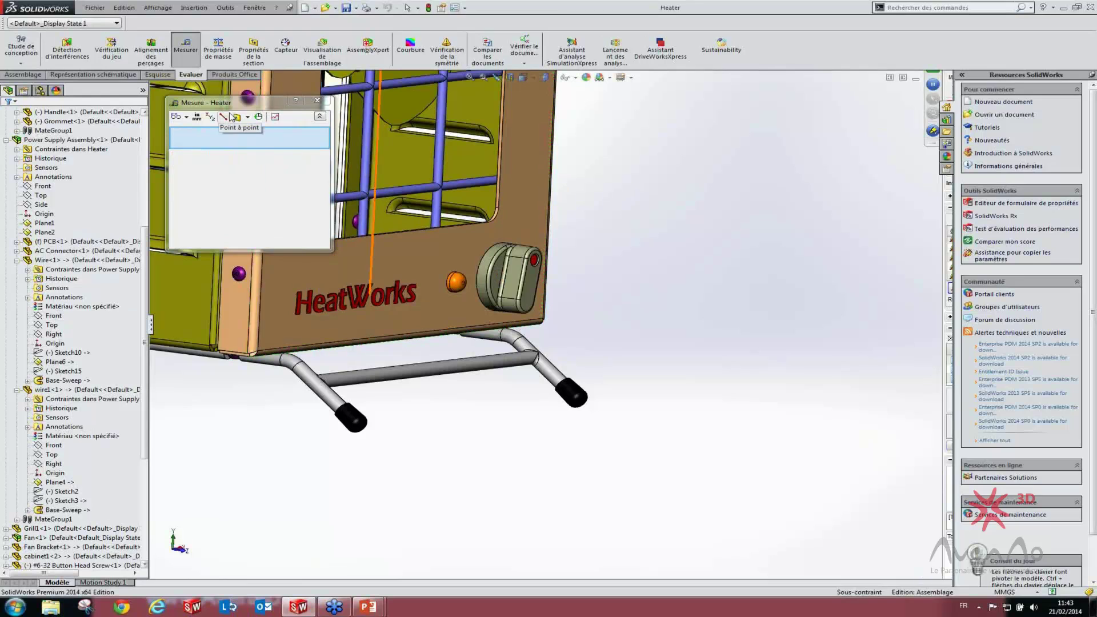
{"action": "left_click", "coordinate": [259, 117]}
{"action": "scroll", "coordinate": [394, 216], "scroll_direction": "down", "scroll_amount": 5}
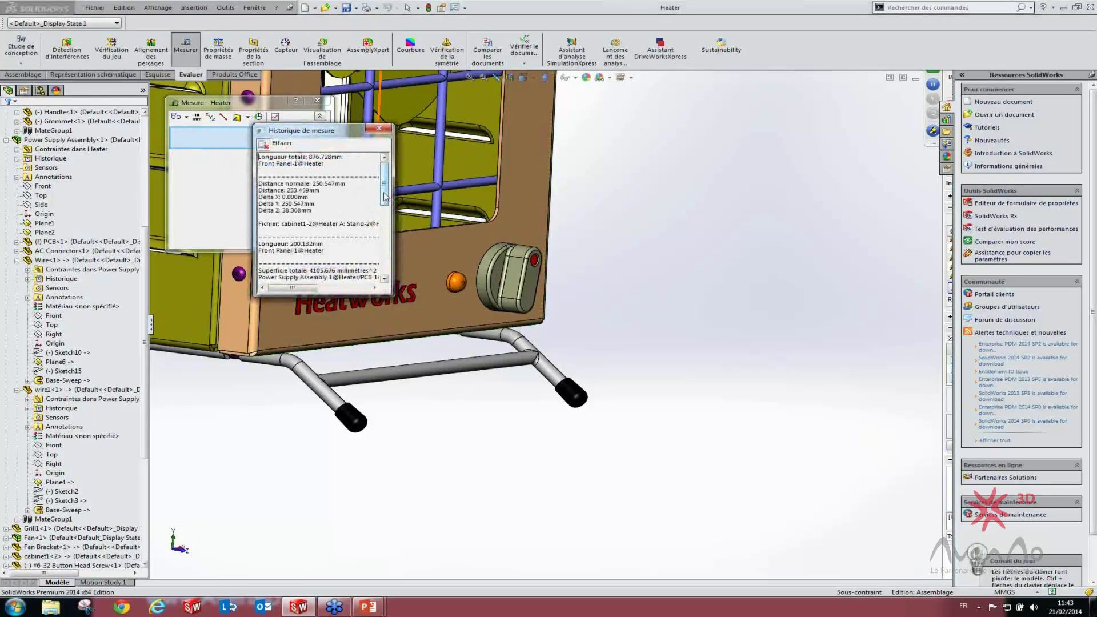
{"action": "scroll", "coordinate": [394, 217], "scroll_direction": "down", "scroll_amount": 5}
{"action": "scroll", "coordinate": [409, 269], "scroll_direction": "up", "scroll_amount": 6}
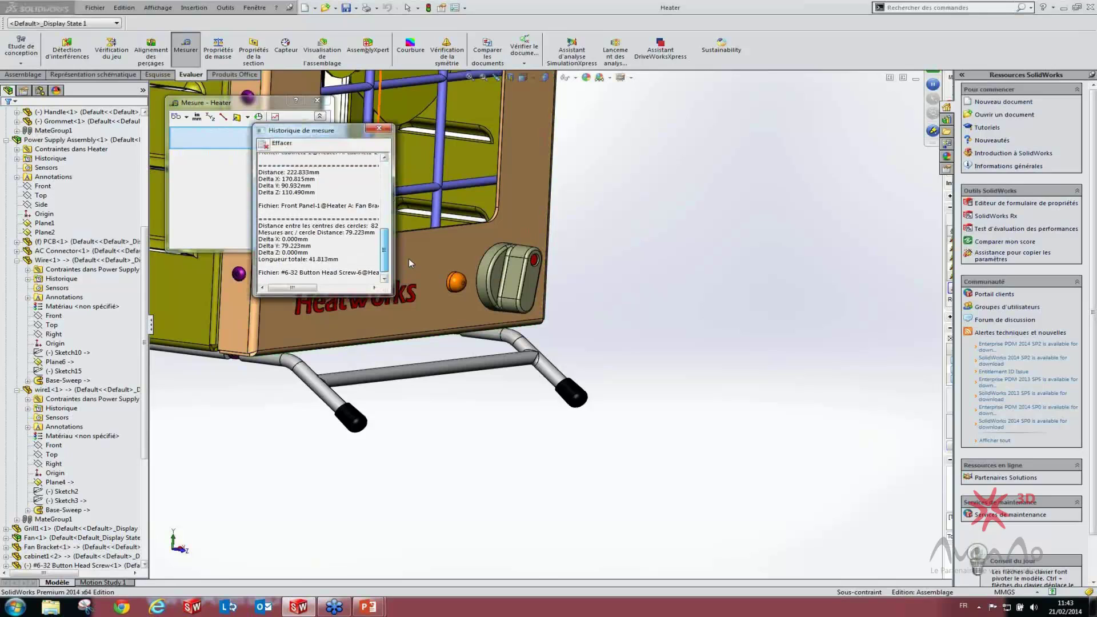
{"action": "scroll", "coordinate": [408, 238], "scroll_direction": "down", "scroll_amount": 3}
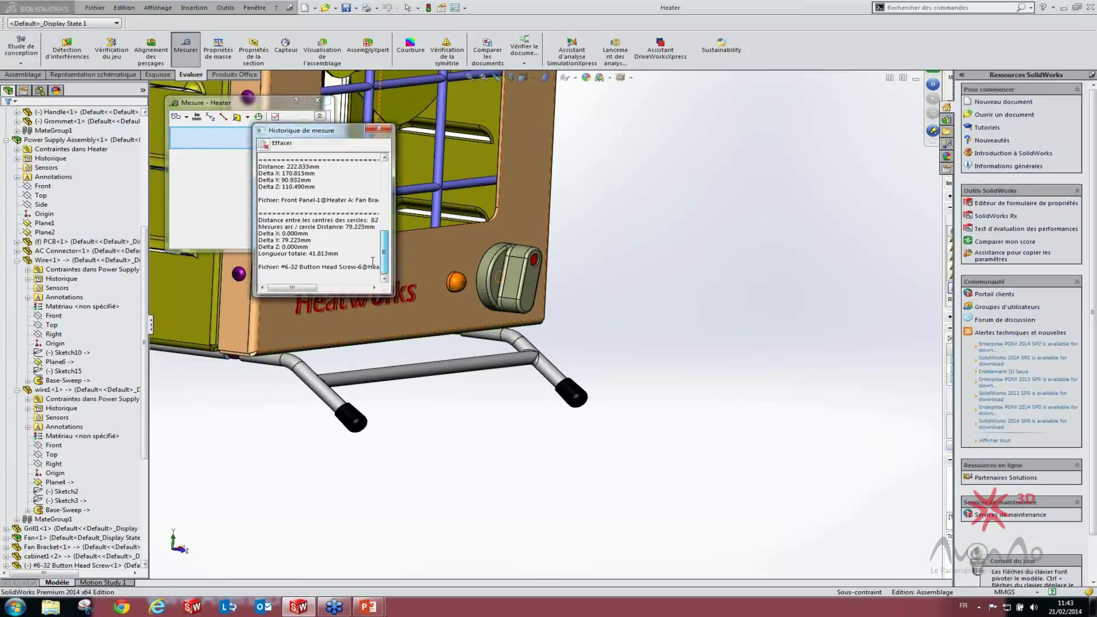
{"action": "scroll", "coordinate": [386, 244], "scroll_direction": "up", "scroll_amount": 3}
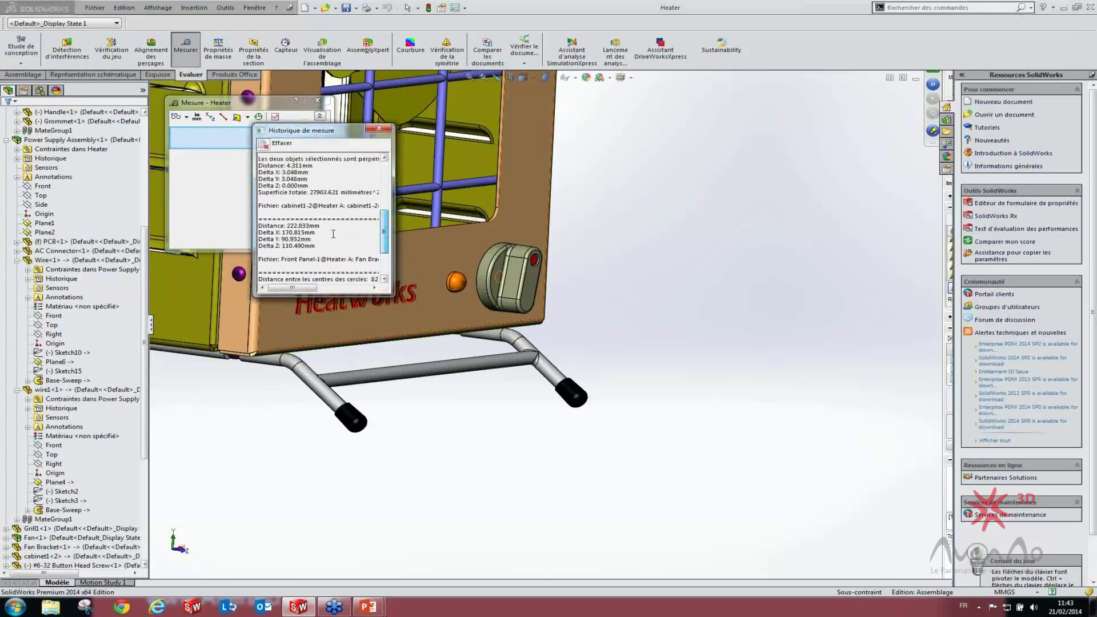
{"action": "scroll", "coordinate": [280, 291], "scroll_direction": "up", "scroll_amount": 1}
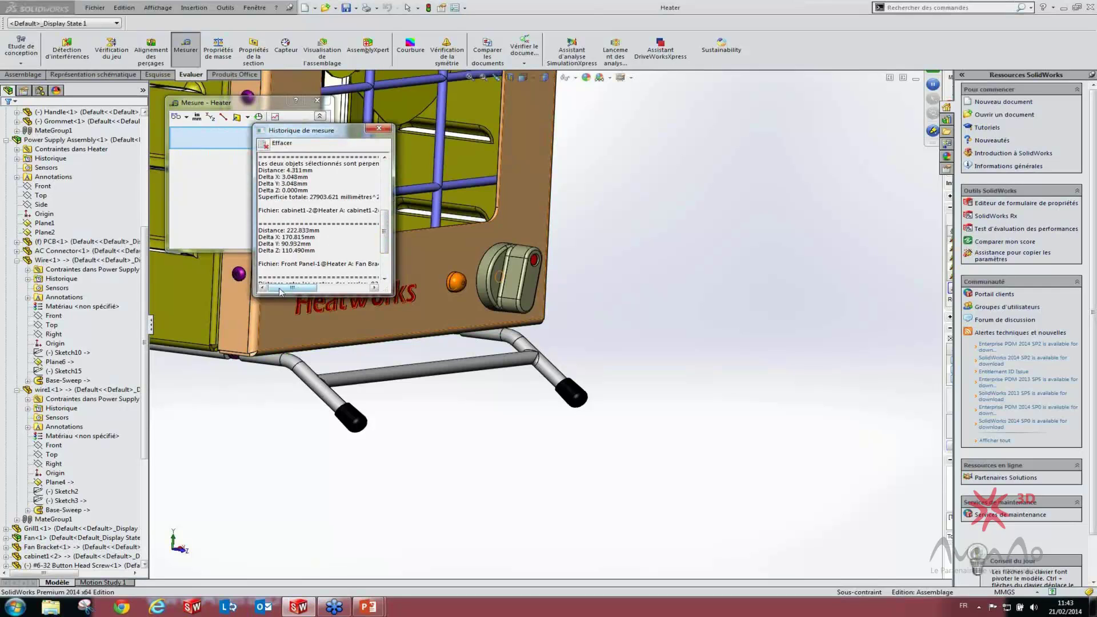
{"action": "left_click_drag", "start_coordinate": [386, 233], "coordinate": [396, 184]}
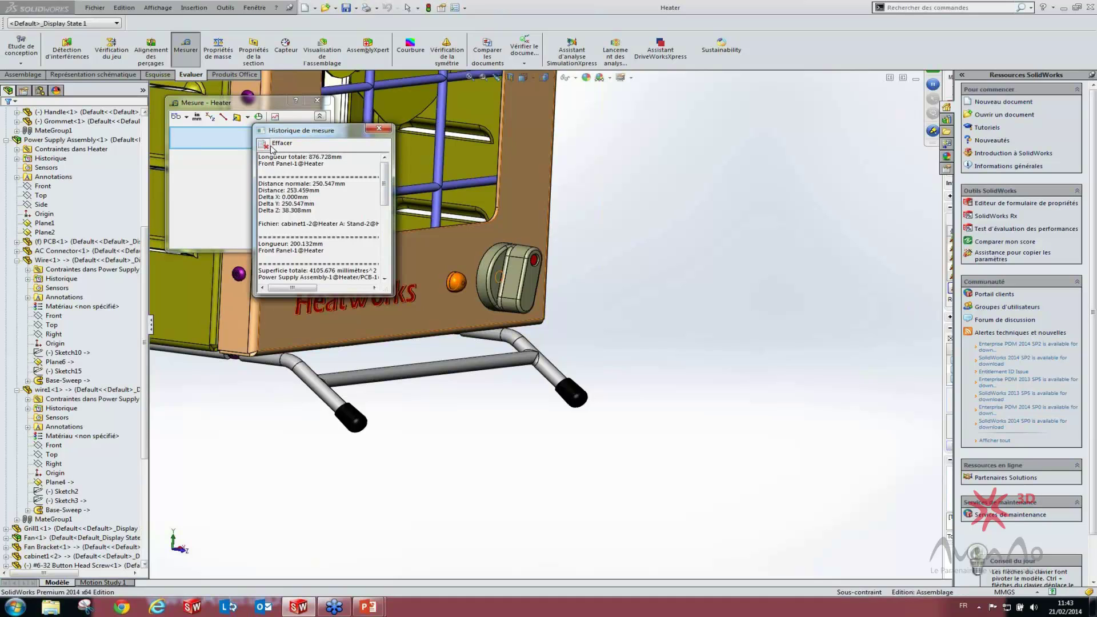
Erase all entries of the measurement history and close the history and Measure windows
{"action": "left_click", "coordinate": [266, 145]}
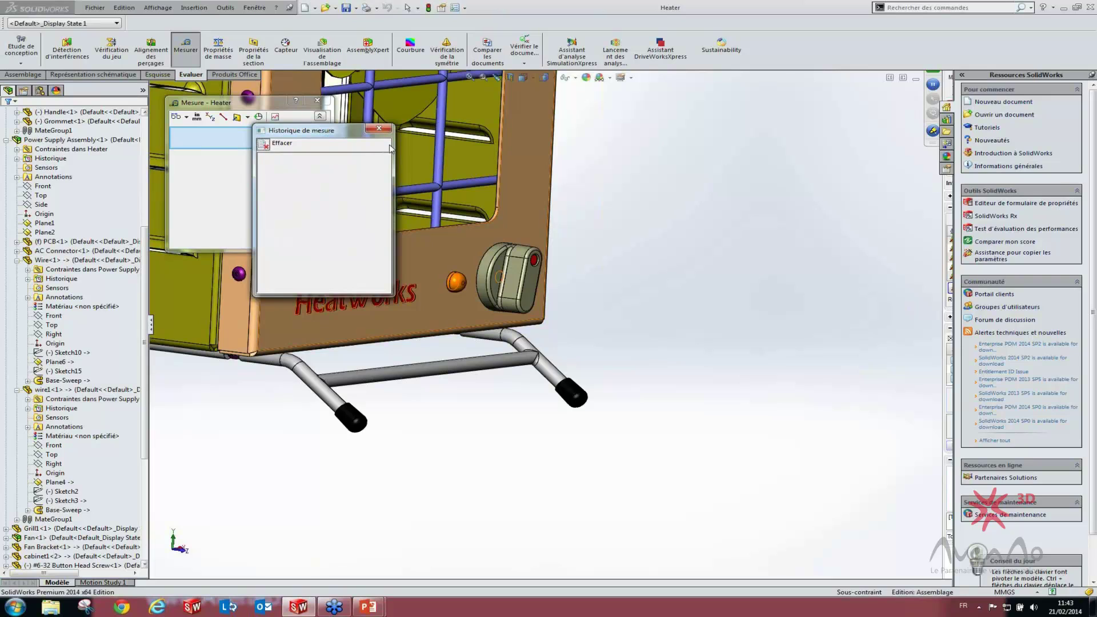
{"action": "left_click", "coordinate": [377, 129]}
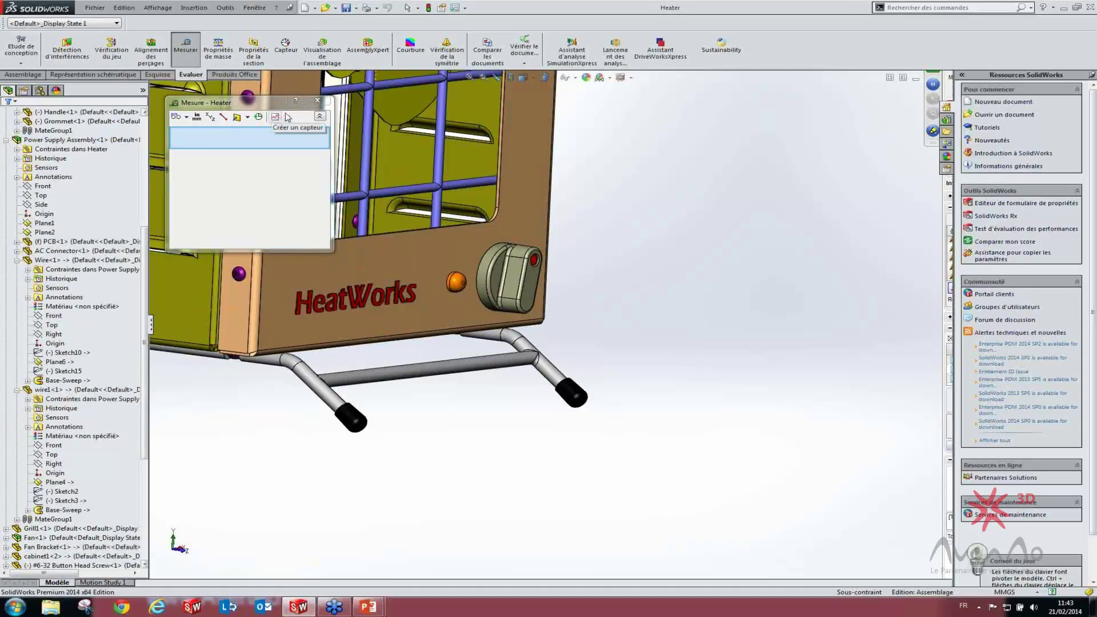
{"action": "left_click_drag", "start_coordinate": [271, 108], "coordinate": [697, 133]}
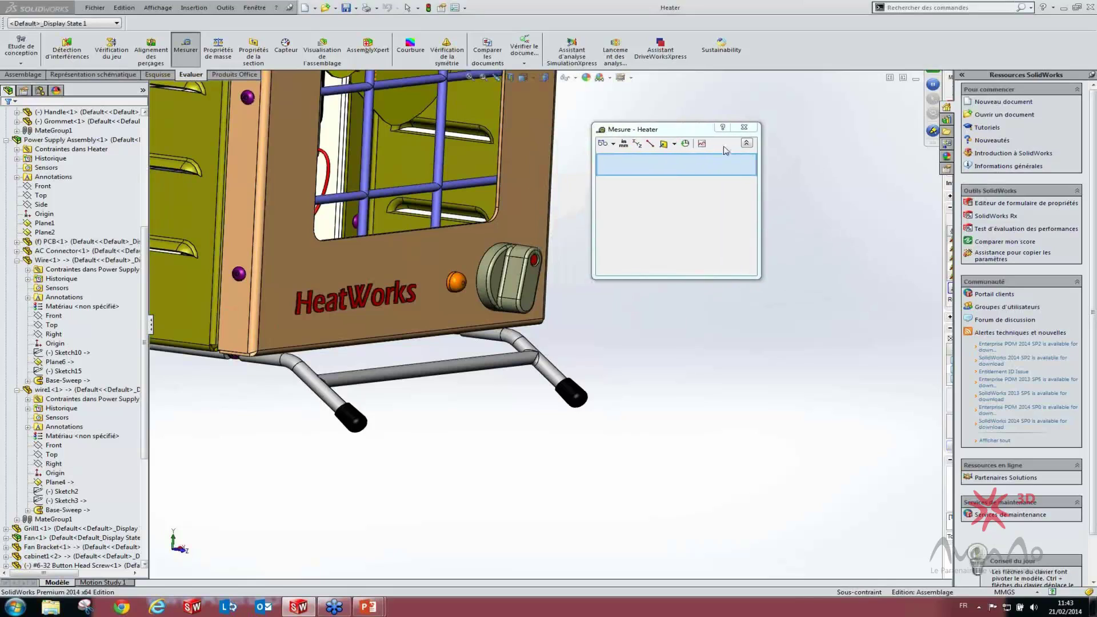
{"action": "left_click", "coordinate": [746, 130]}
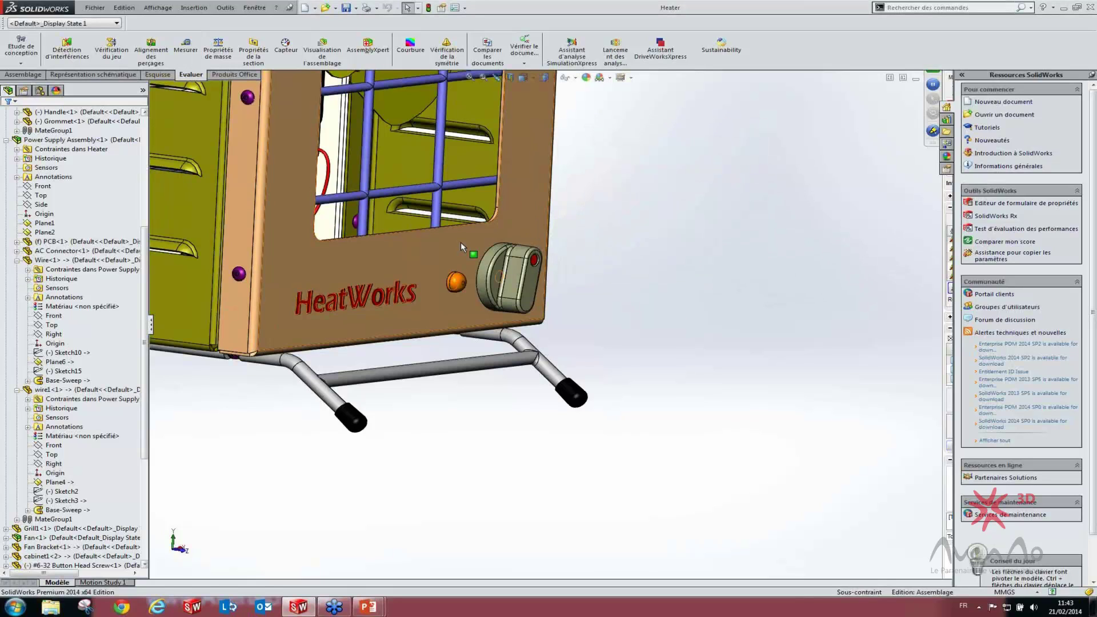
Check the length of the front panel's top edge and the angle between the cabinet's top and side faces without the Measure tool
{"action": "scroll", "coordinate": [460, 242], "scroll_direction": "up", "scroll_amount": 8}
{"action": "scroll", "coordinate": [532, 280], "scroll_direction": "down", "scroll_amount": 5}
{"action": "middle_click_drag", "start_coordinate": [531, 313], "coordinate": [498, 212]}
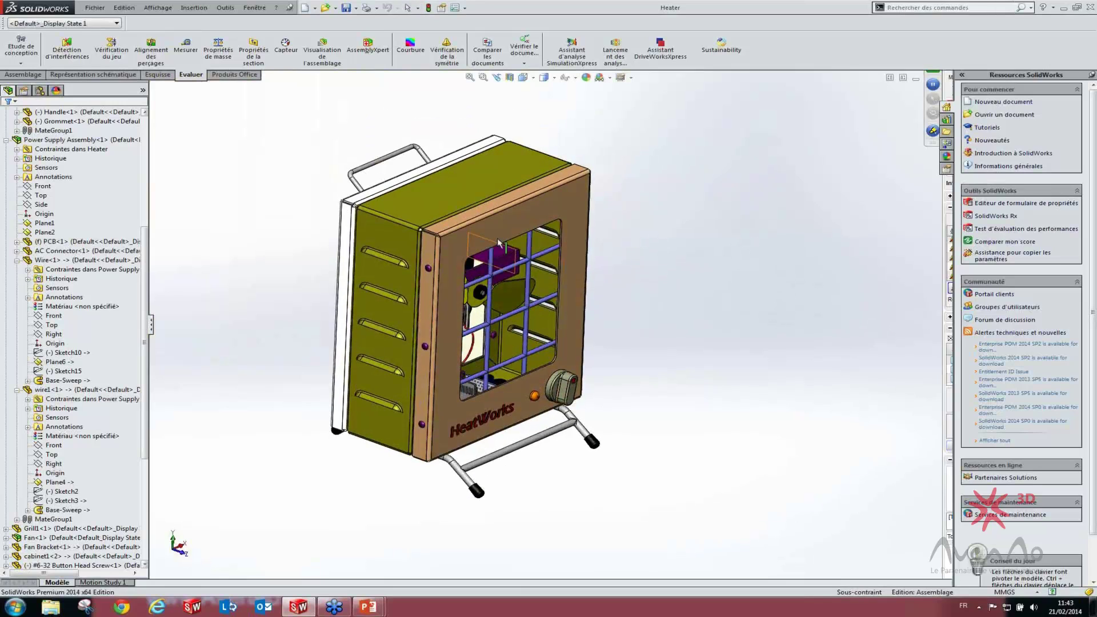
{"action": "left_click", "coordinate": [498, 211]}
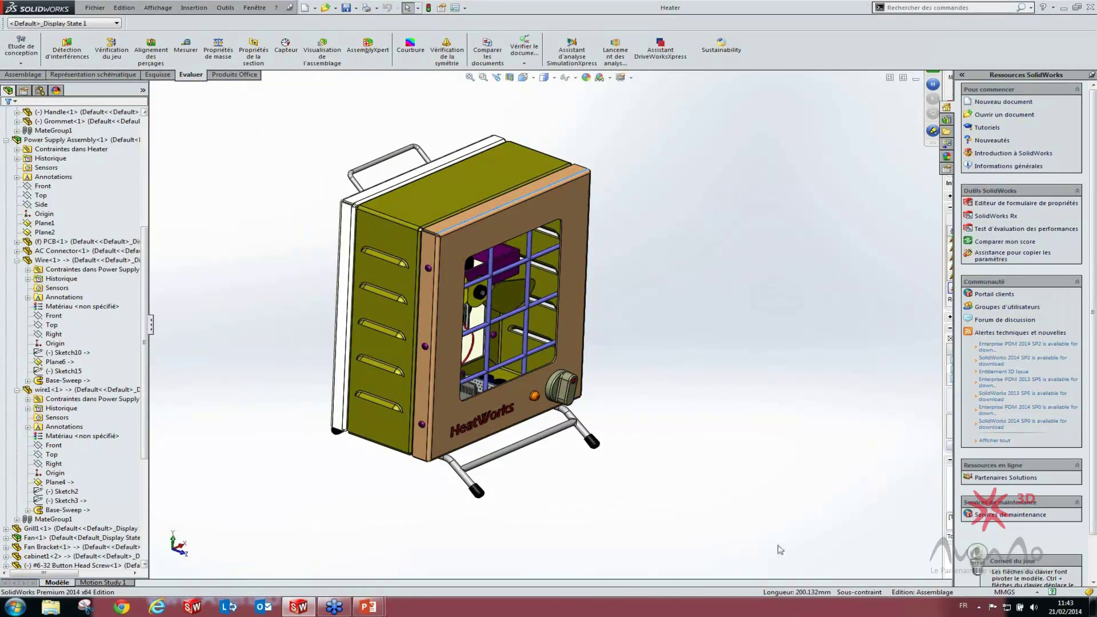
{"action": "left_click", "coordinate": [457, 184]}
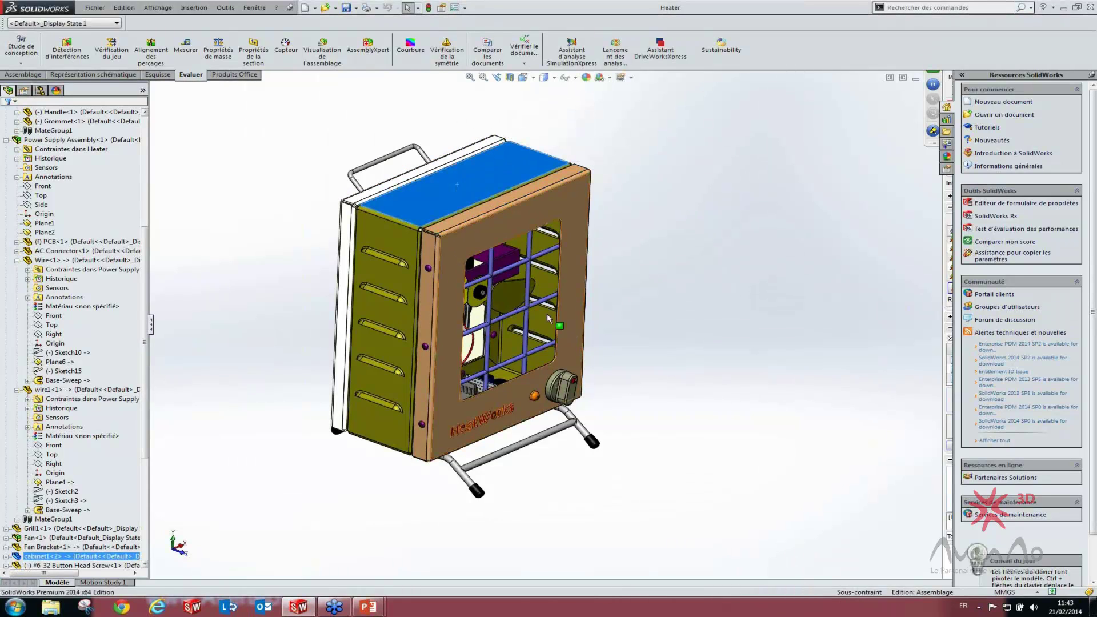
{"action": "left_click", "coordinate": [399, 244], "text": "ctrl"}
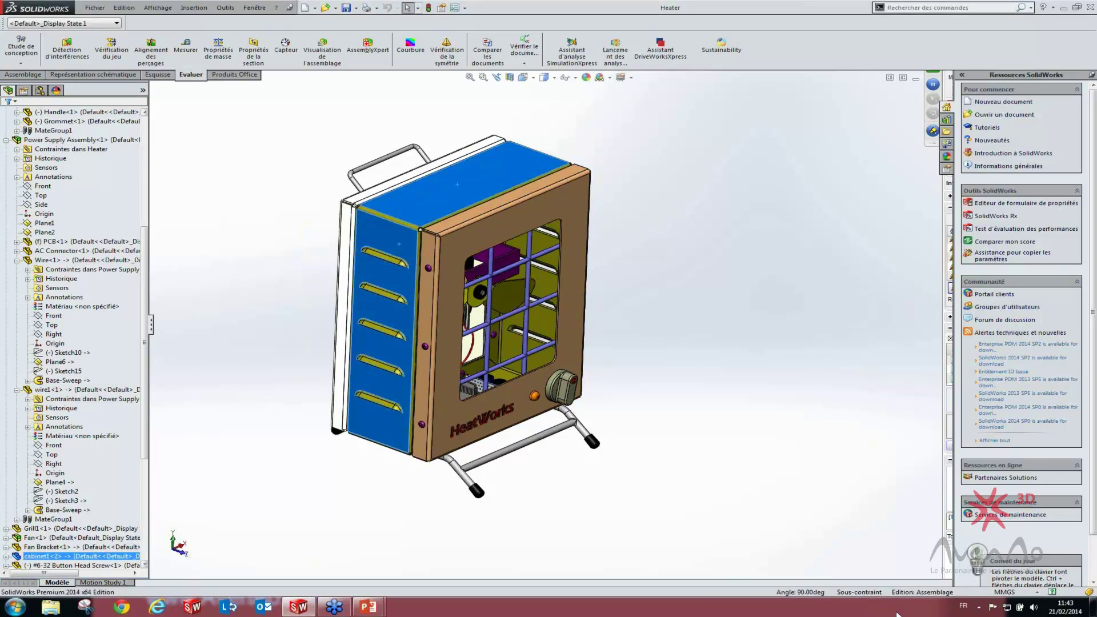
{"action": "left_click", "coordinate": [789, 504]}
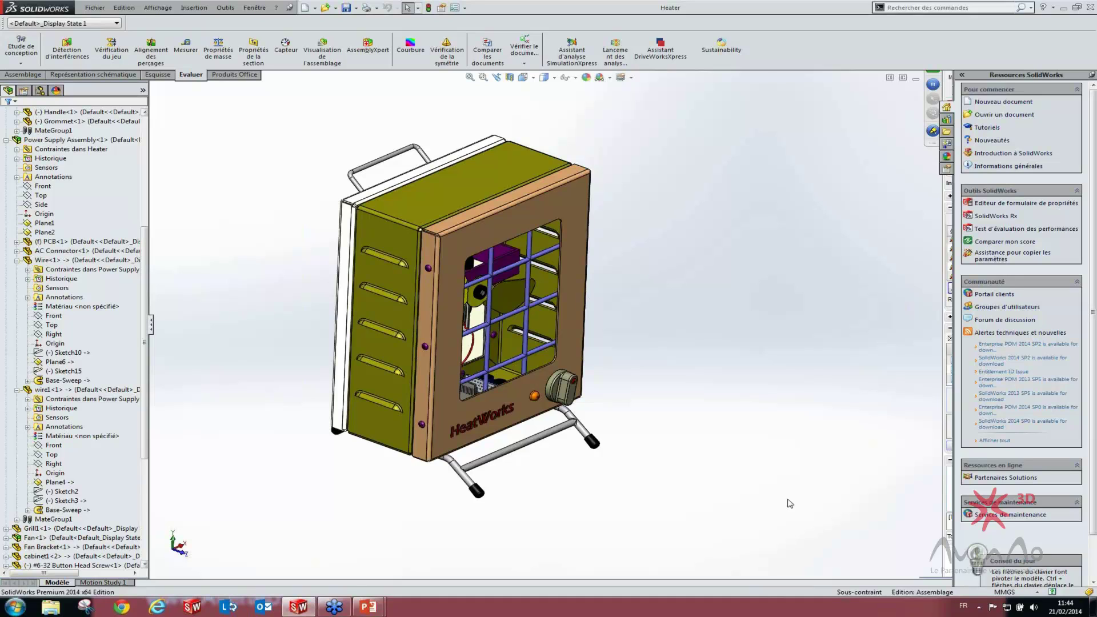
Switch to the PowerPoint slideshow and advance to the "Connaître la masse d'un ensemble" slide
{"action": "left_click", "coordinate": [368, 607]}
{"action": "left_click", "coordinate": [394, 550]}
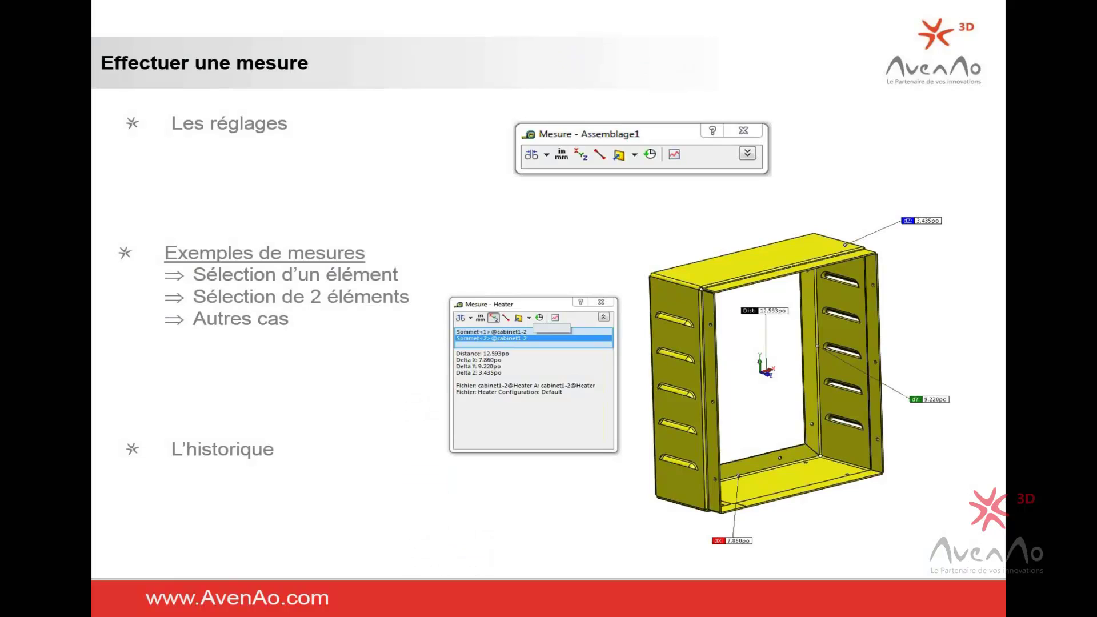
{"action": "left_click", "coordinate": [341, 379]}
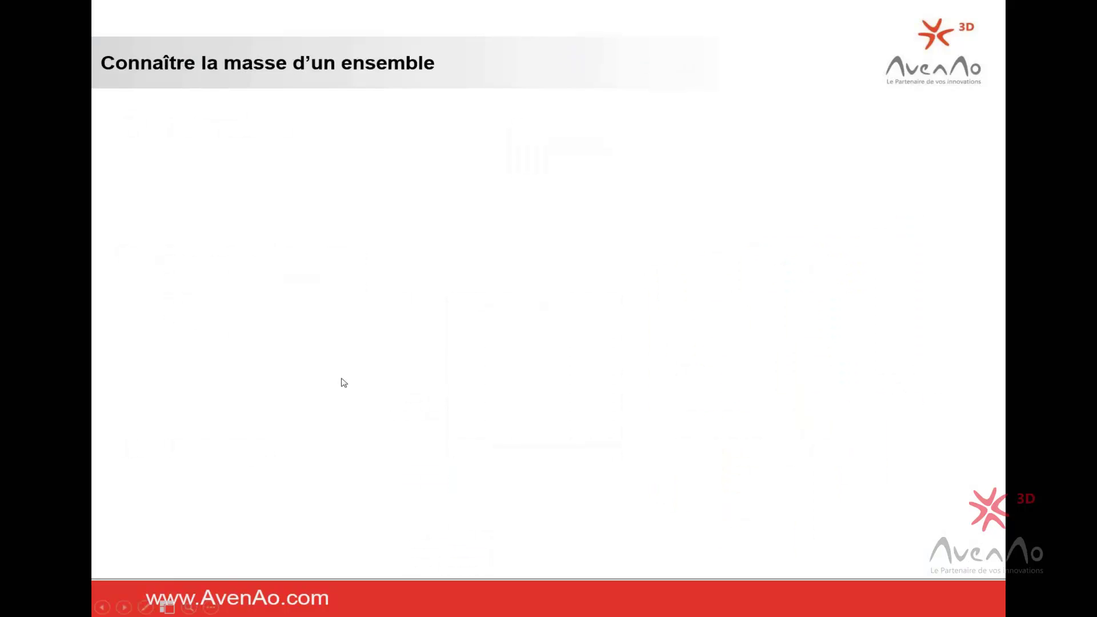
Switch back to SolidWorks and calculate the mass properties of the whole Heater assembly, placing the results window beside the model
{"action": "key", "text": "alt+Tab"}
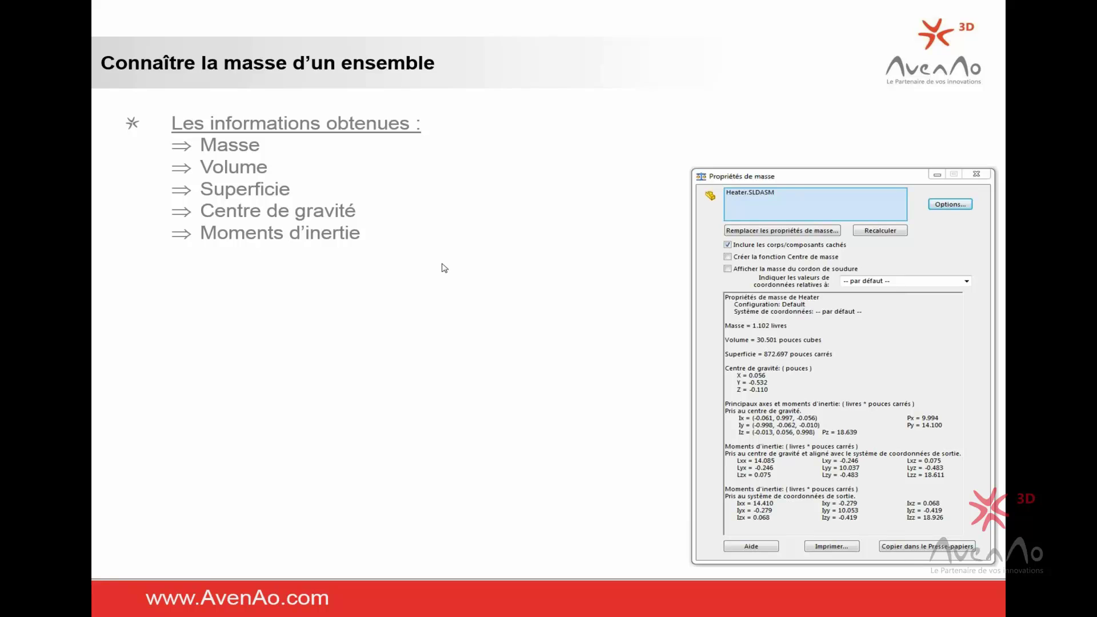
{"action": "key", "text": "super"}
{"action": "left_click", "coordinate": [298, 606]}
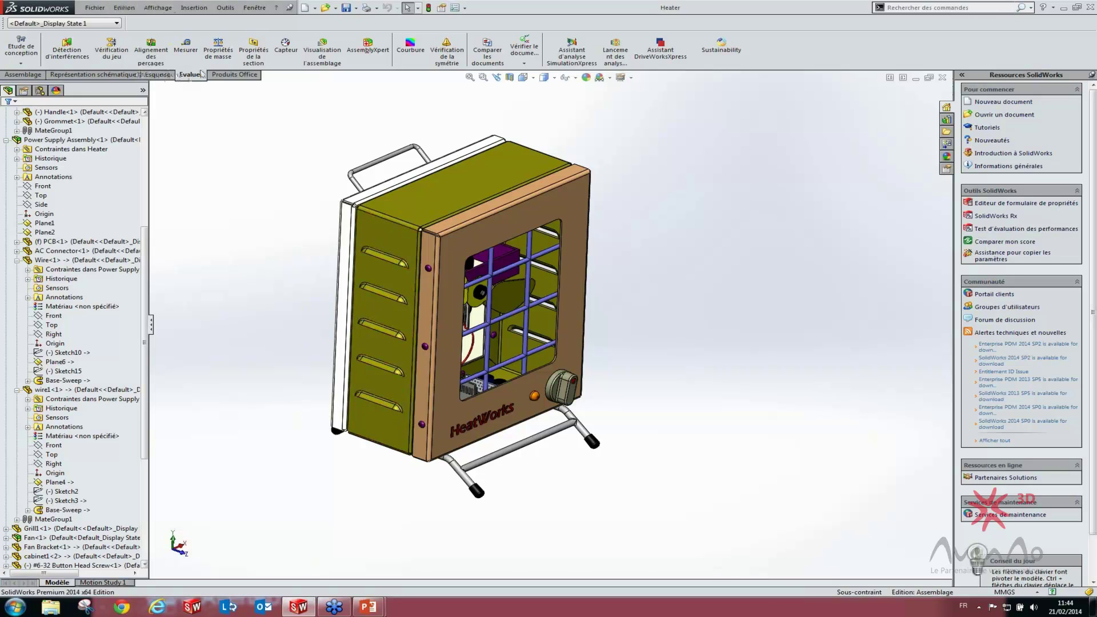
{"action": "left_click", "coordinate": [215, 53]}
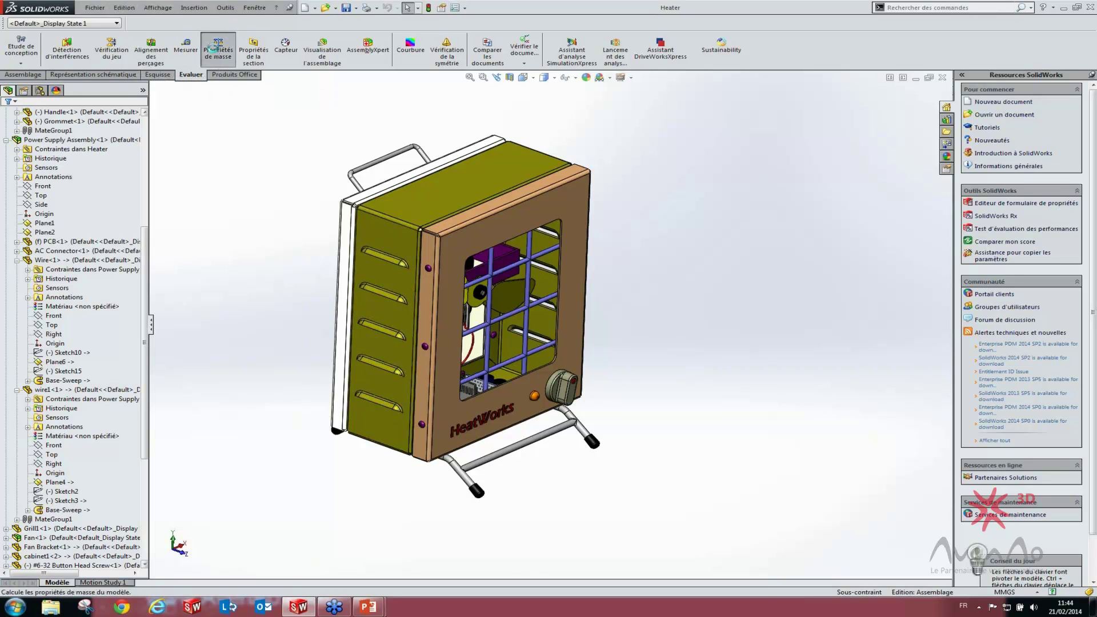
{"action": "left_click_drag", "start_coordinate": [318, 134], "coordinate": [776, 108]}
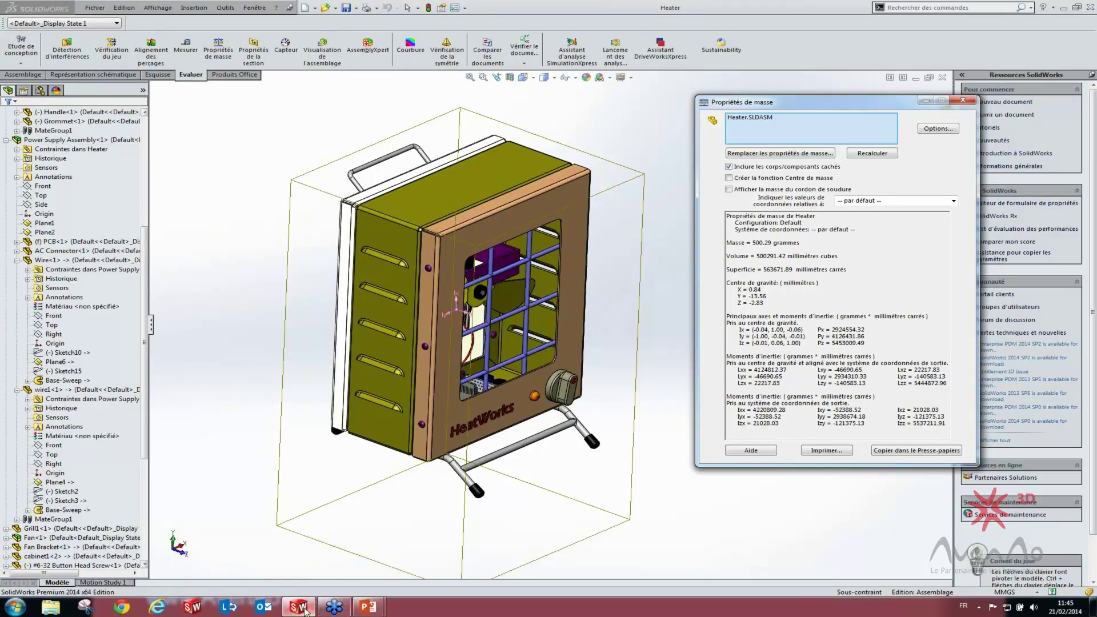
Calculate the combined mass properties of only the front panel, cabinet and back panel, and clear the component selection
{"action": "mouse_move", "coordinate": [381, 610]}
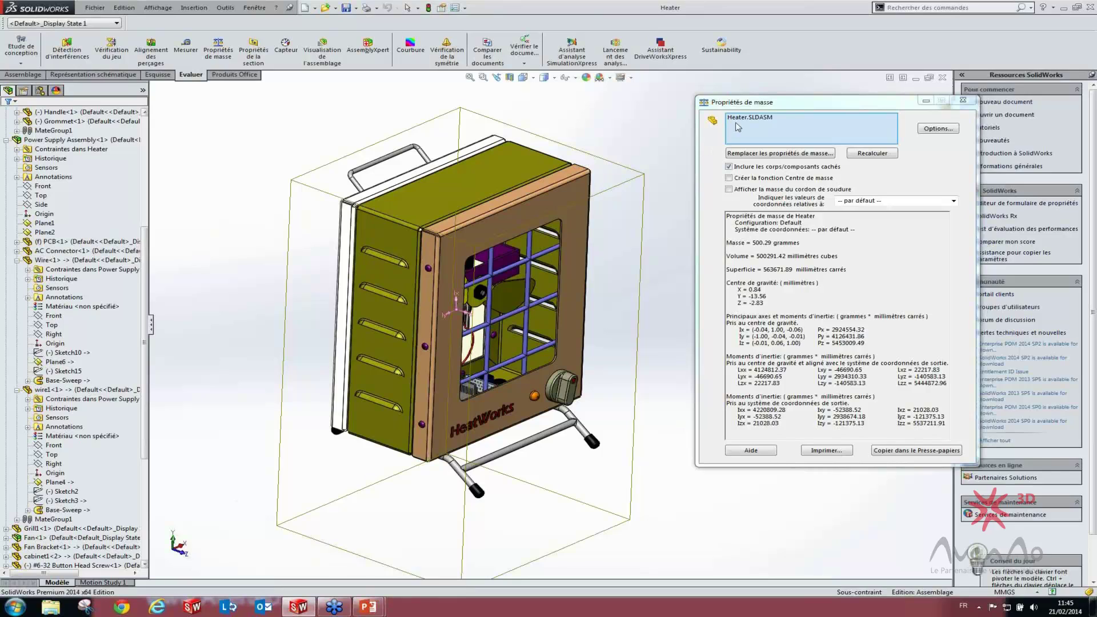
{"action": "right_click", "coordinate": [764, 127]}
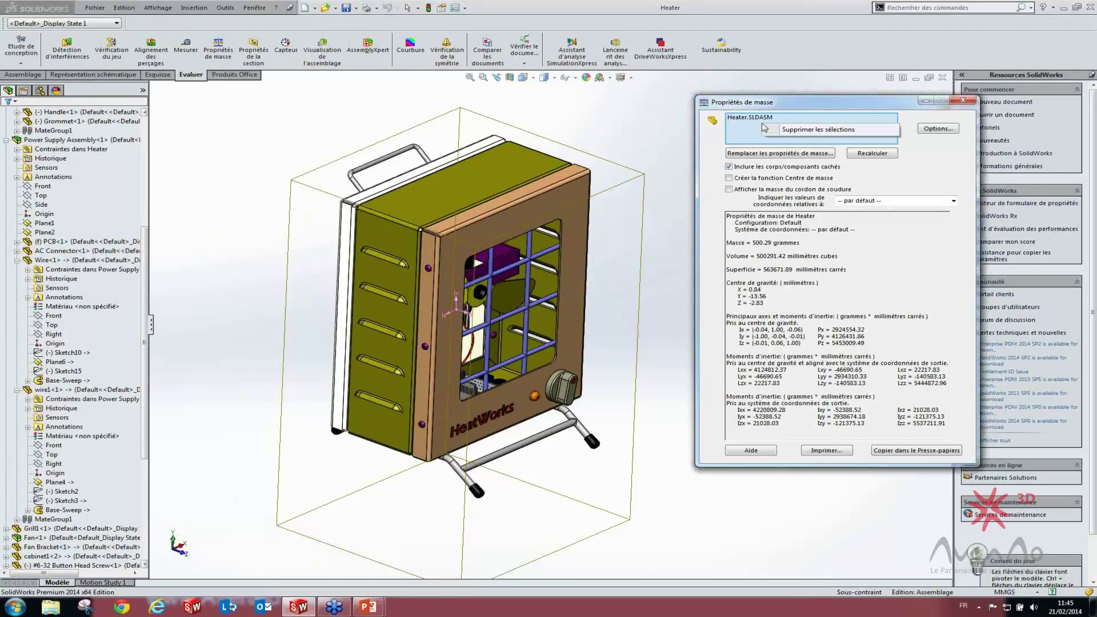
{"action": "left_click", "coordinate": [820, 131]}
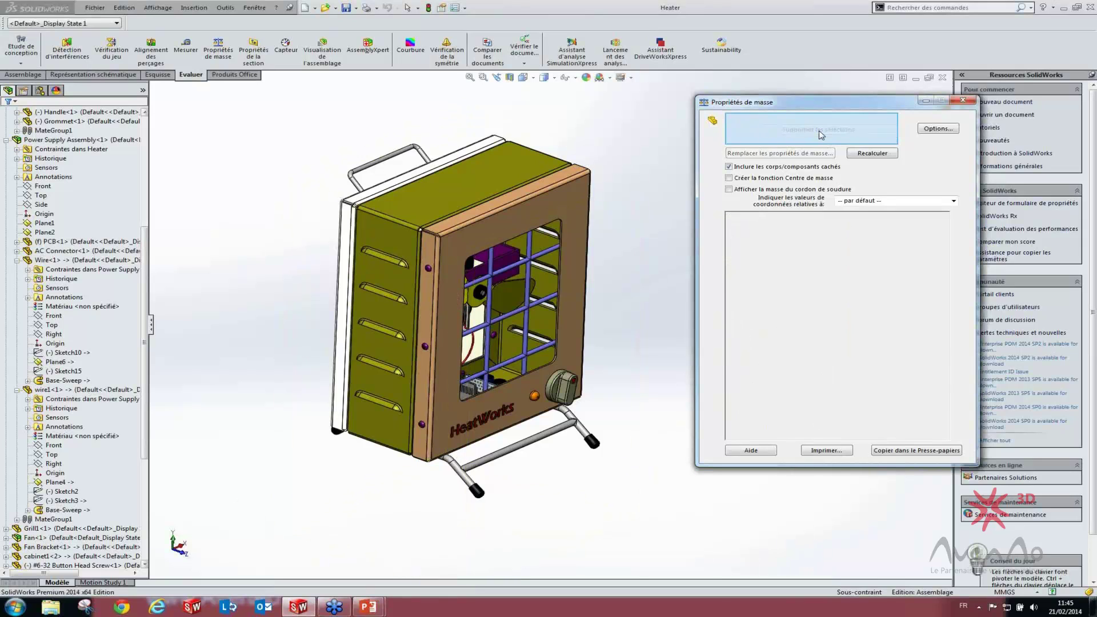
{"action": "left_click", "coordinate": [458, 244]}
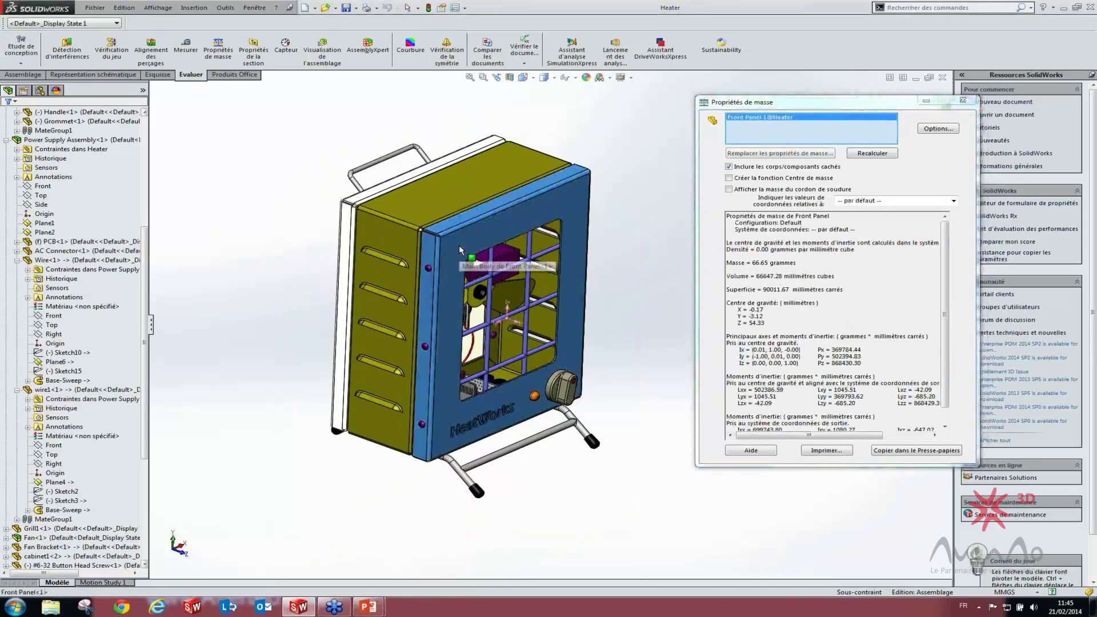
{"action": "left_click", "coordinate": [434, 208]}
{"action": "left_click", "coordinate": [386, 191]}
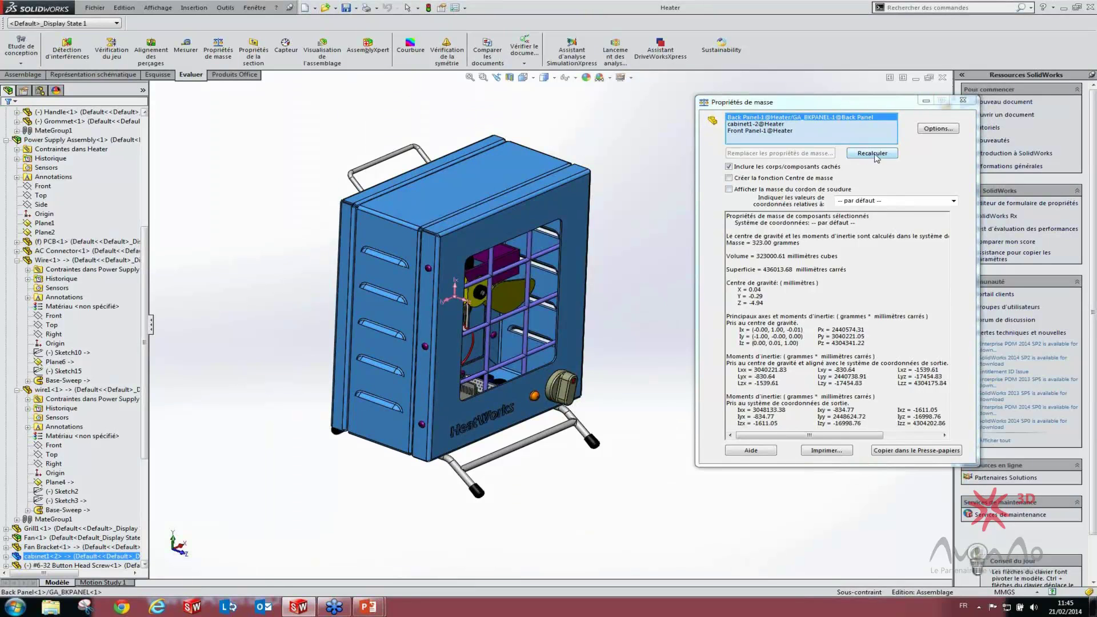
{"action": "left_click", "coordinate": [875, 154]}
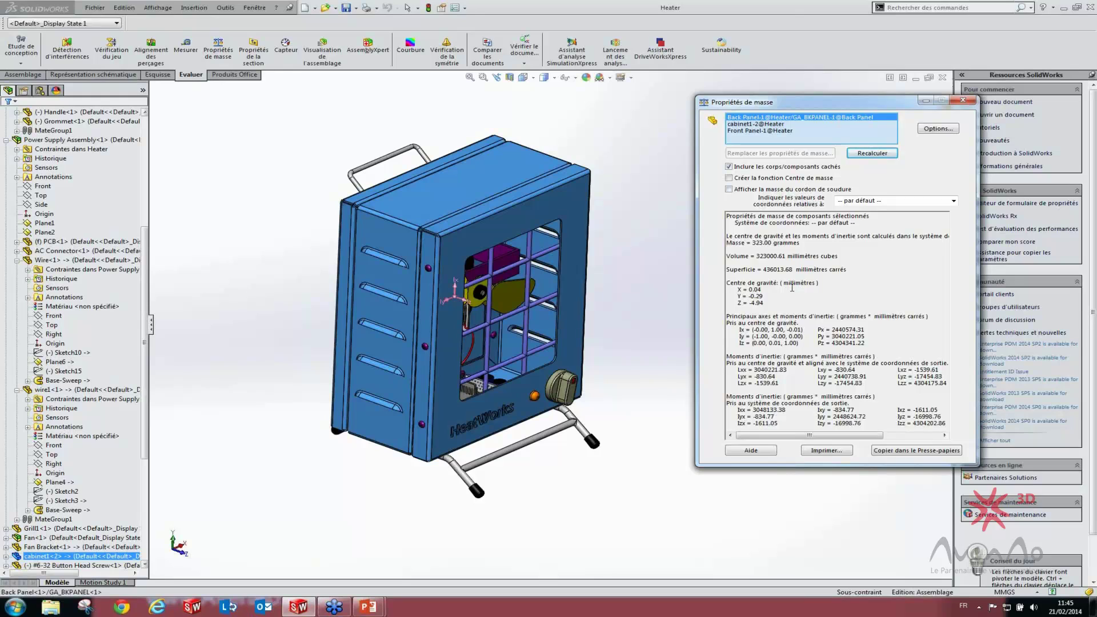
{"action": "right_click", "coordinate": [819, 130]}
{"action": "left_click", "coordinate": [883, 146]}
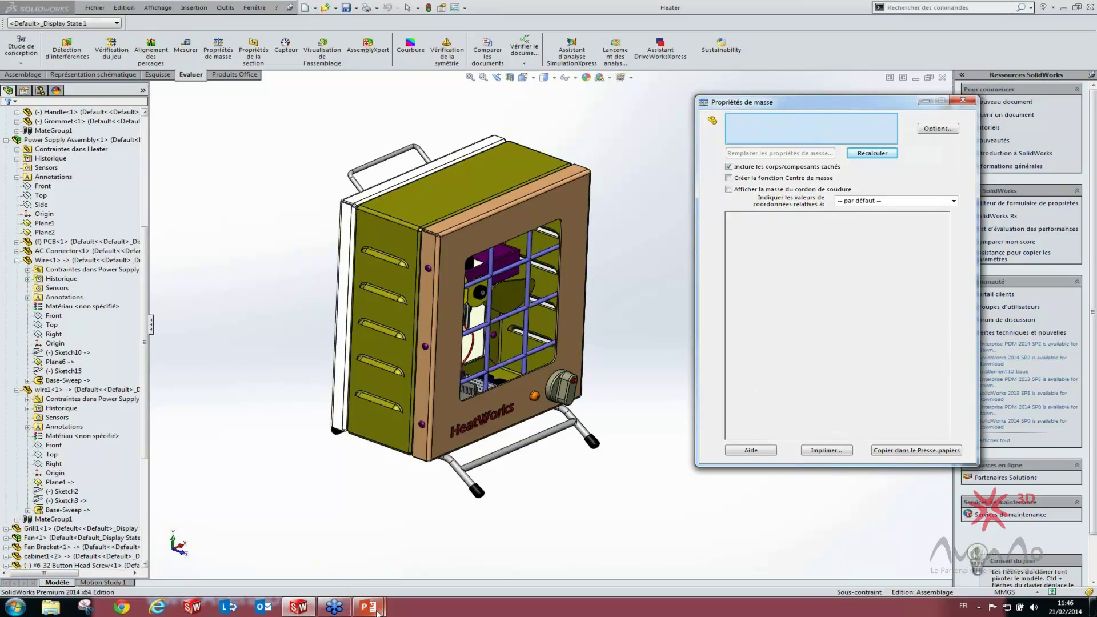
Switch to the PowerPoint slideshow and reveal the options part of the "Connaître la masse d'un ensemble" slide
{"action": "mouse_move", "coordinate": [366, 608]}
{"action": "left_click", "coordinate": [396, 561]}
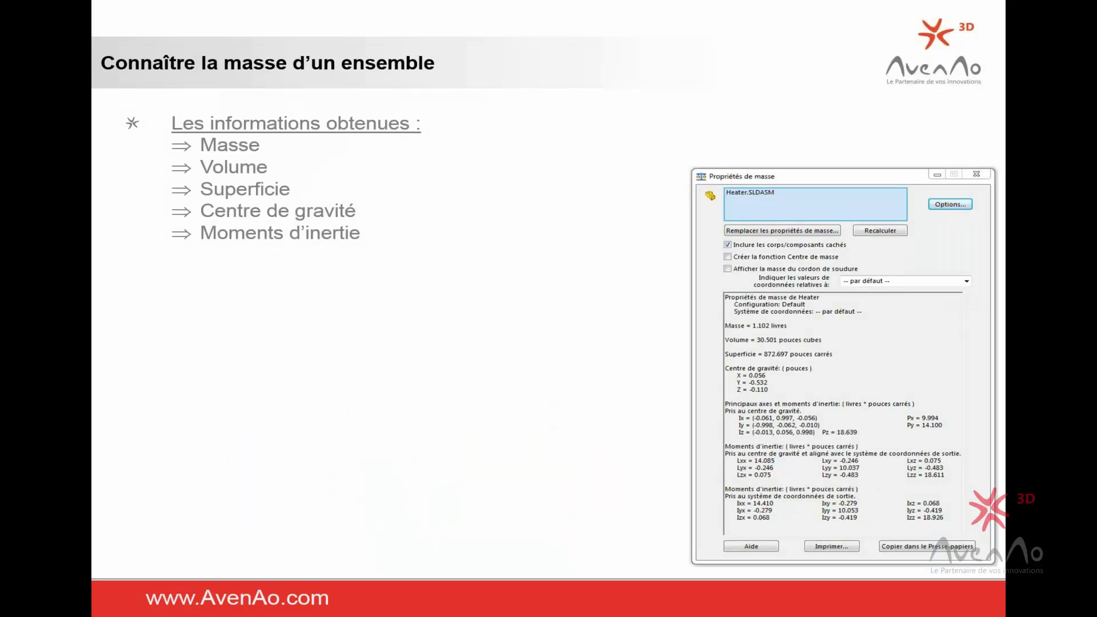
{"action": "left_click", "coordinate": [415, 353]}
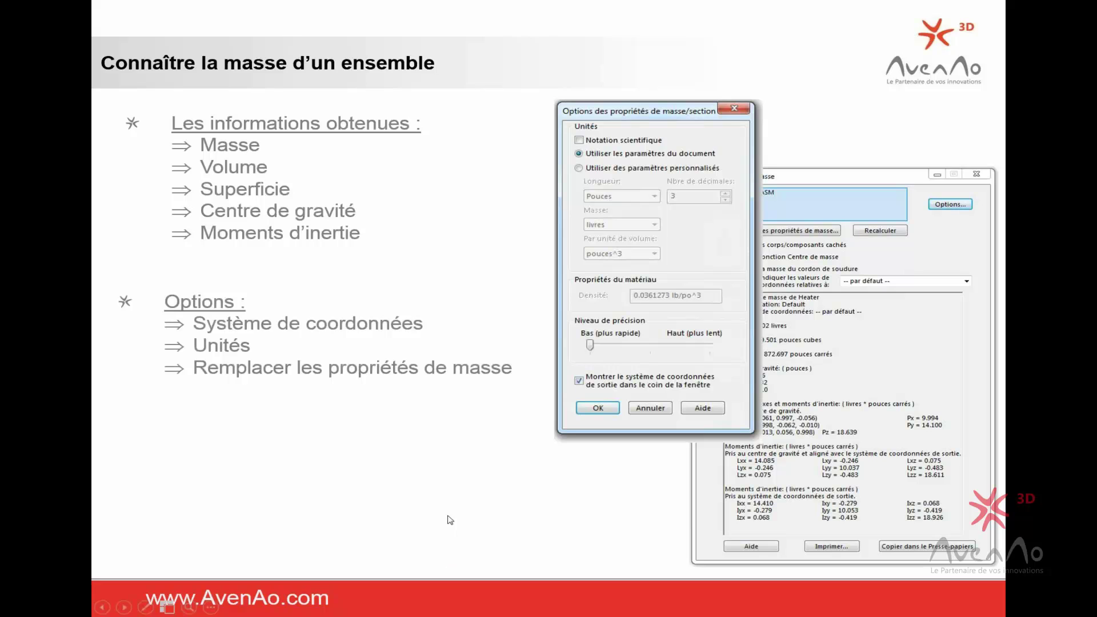
Switch back to SolidWorks and set custom mass property units with Mètres for length and kilogrammes for mass
{"action": "key", "text": "alt+Tab"}
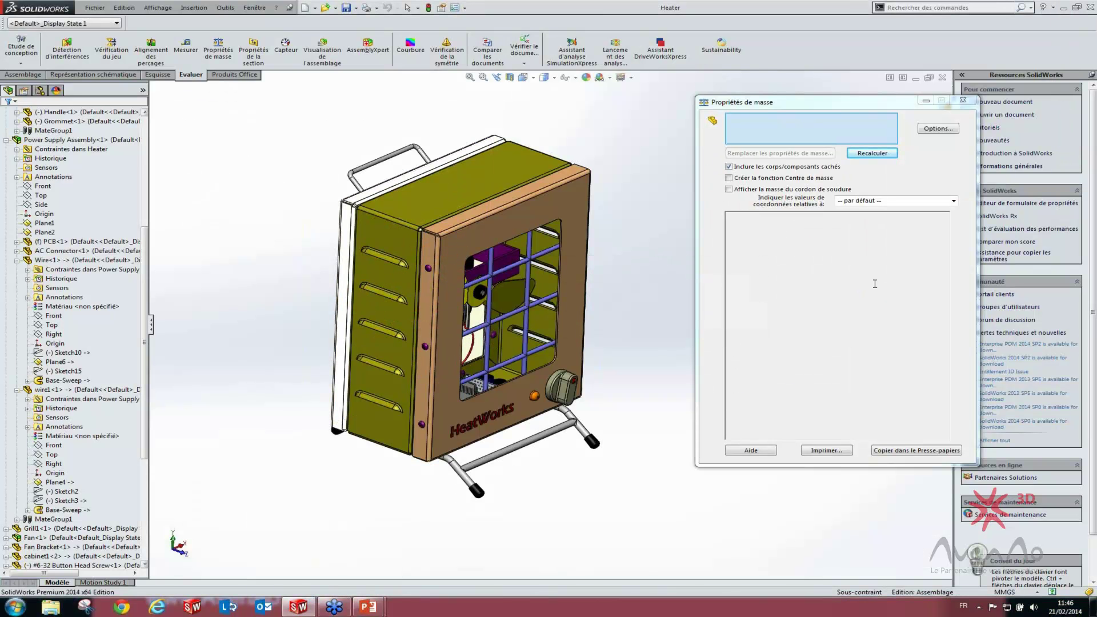
{"action": "left_click_drag", "start_coordinate": [802, 110], "coordinate": [700, 126]}
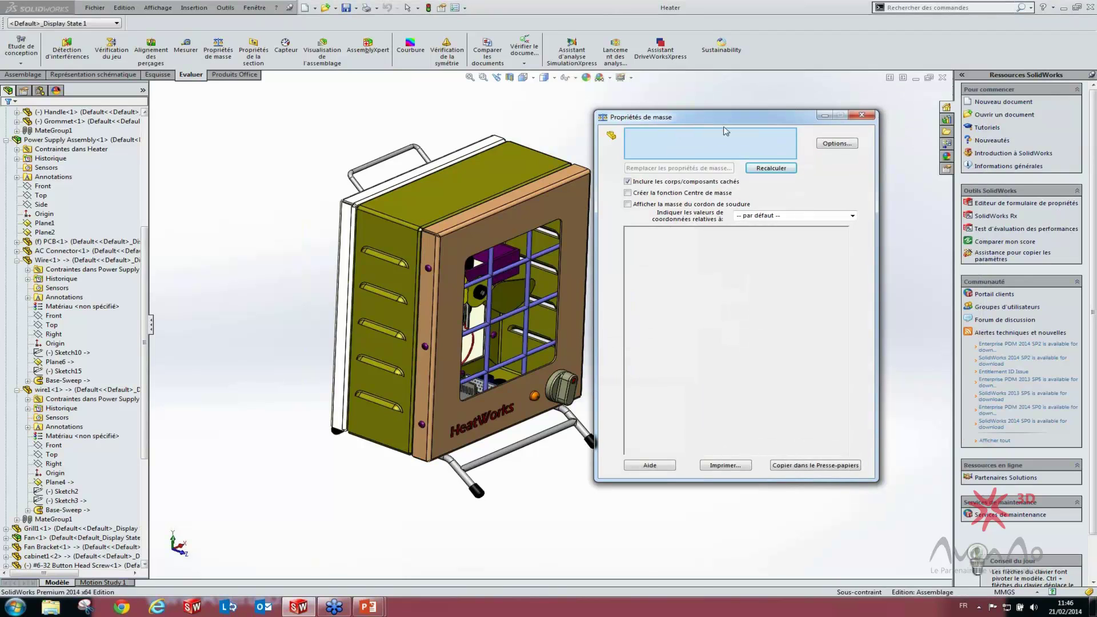
{"action": "left_click", "coordinate": [834, 144]}
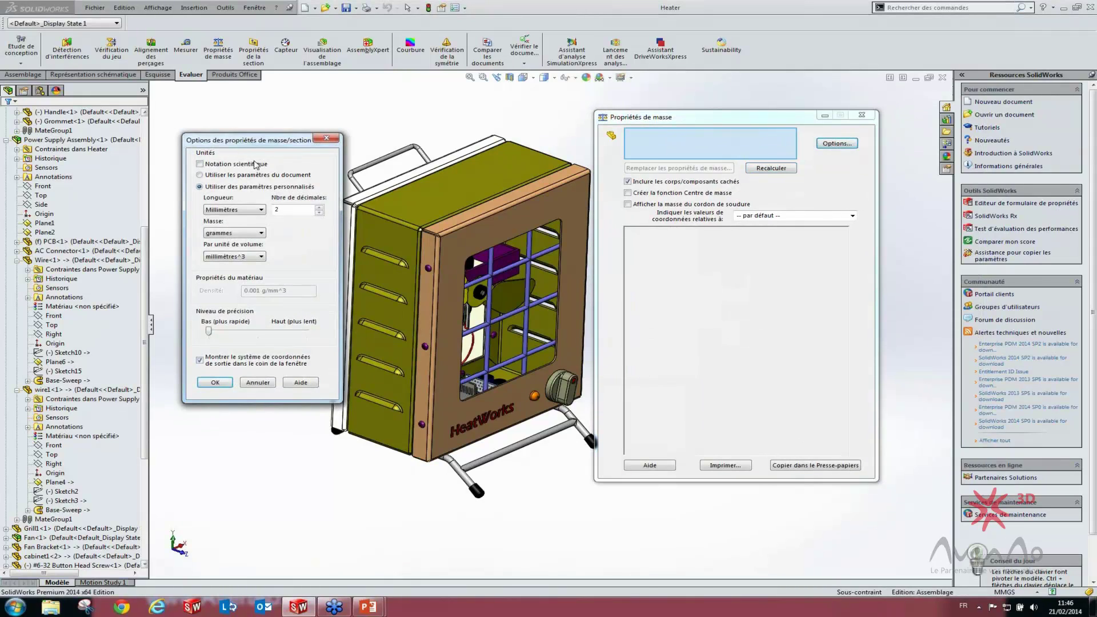
{"action": "left_click_drag", "start_coordinate": [242, 138], "coordinate": [260, 123]}
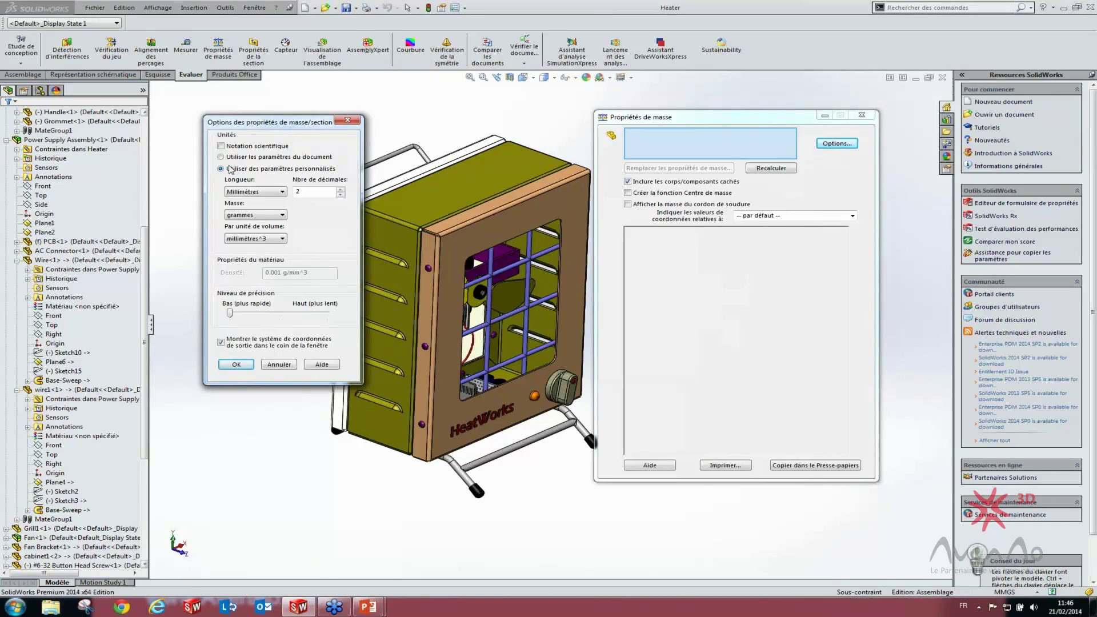
{"action": "left_click", "coordinate": [235, 158]}
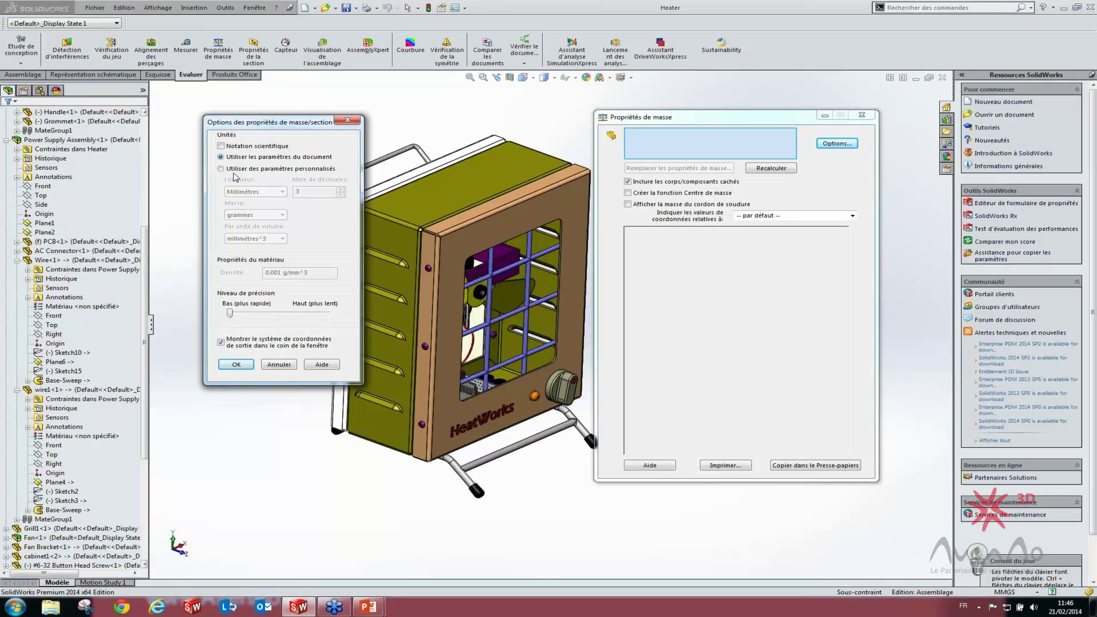
{"action": "left_click", "coordinate": [258, 169]}
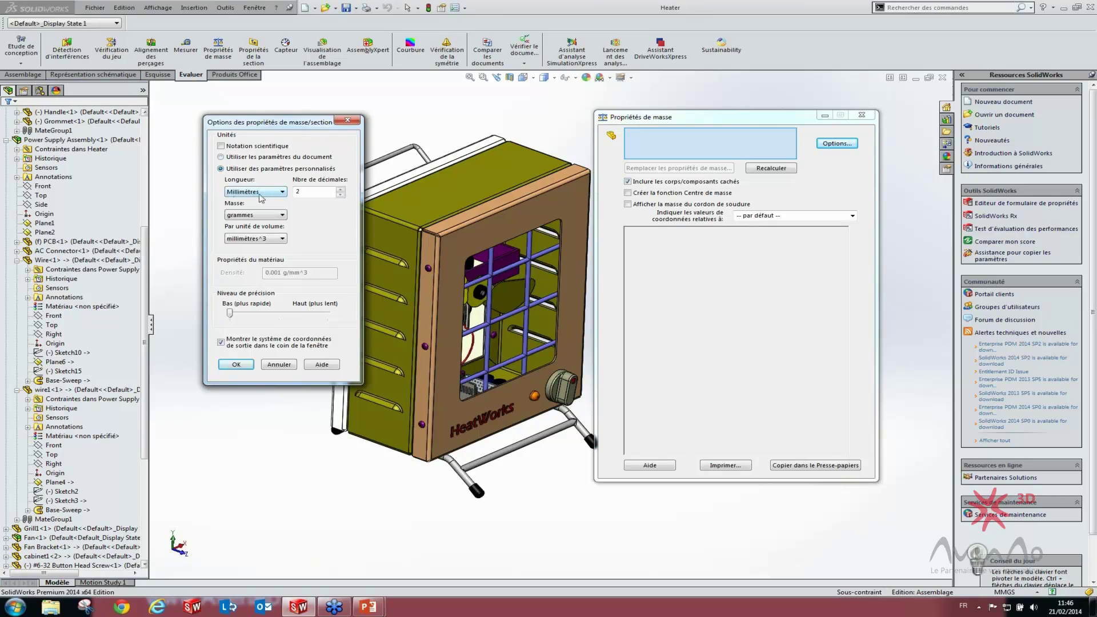
{"action": "left_click", "coordinate": [261, 193]}
{"action": "left_click", "coordinate": [249, 235]}
{"action": "left_click", "coordinate": [230, 215]}
{"action": "left_click", "coordinate": [242, 241]}
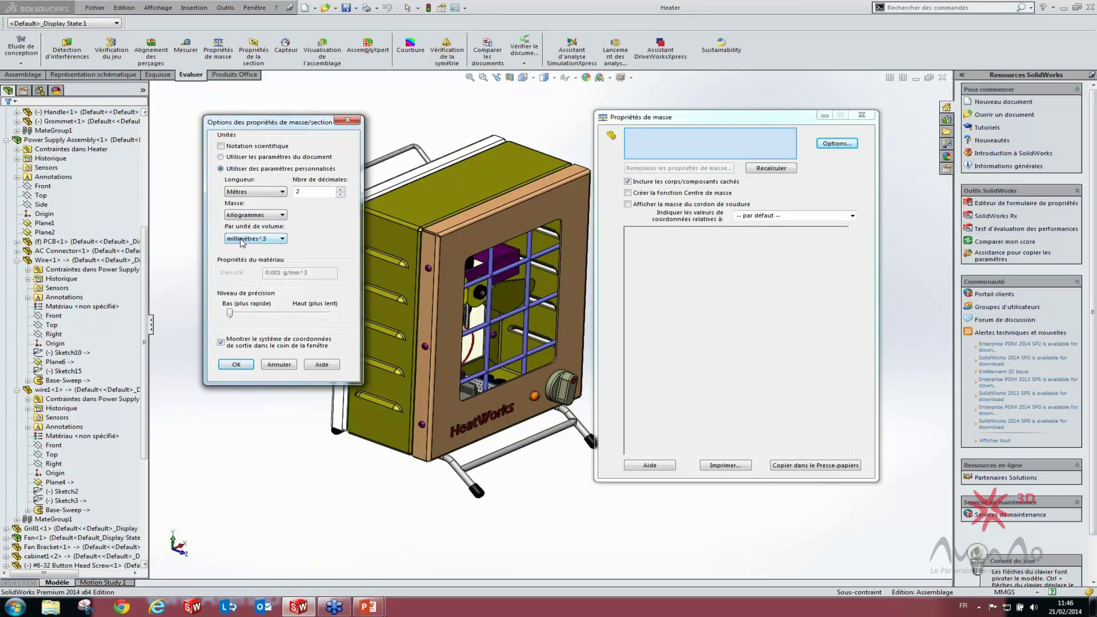
Try livres as the mass unit and return it to kilogrammes
{"action": "left_click", "coordinate": [251, 215]}
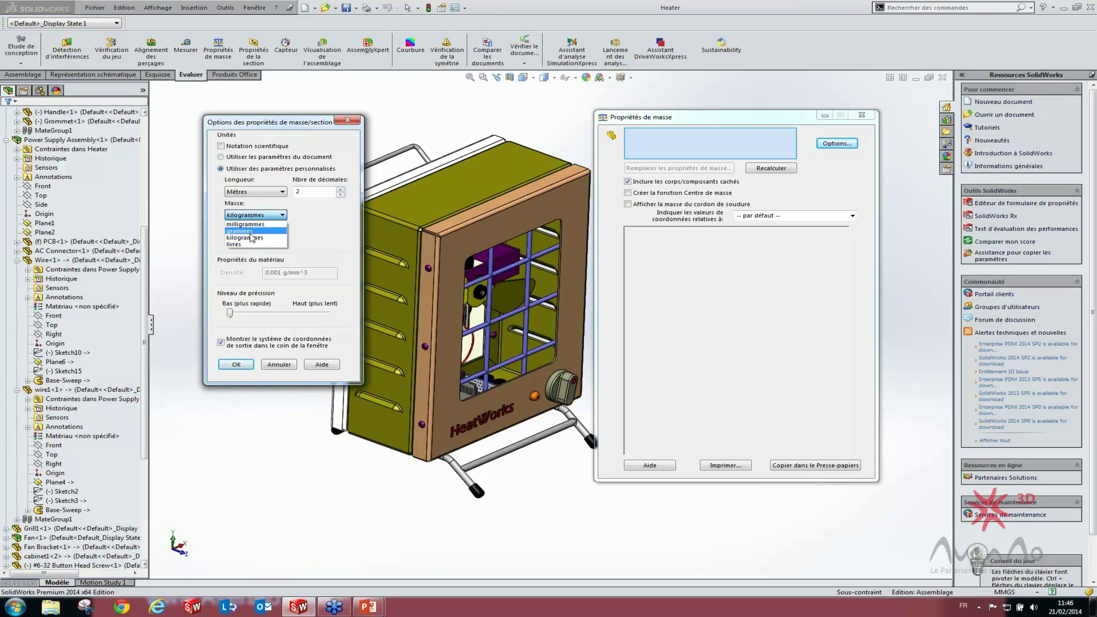
{"action": "left_click", "coordinate": [248, 245]}
{"action": "left_click", "coordinate": [249, 216]}
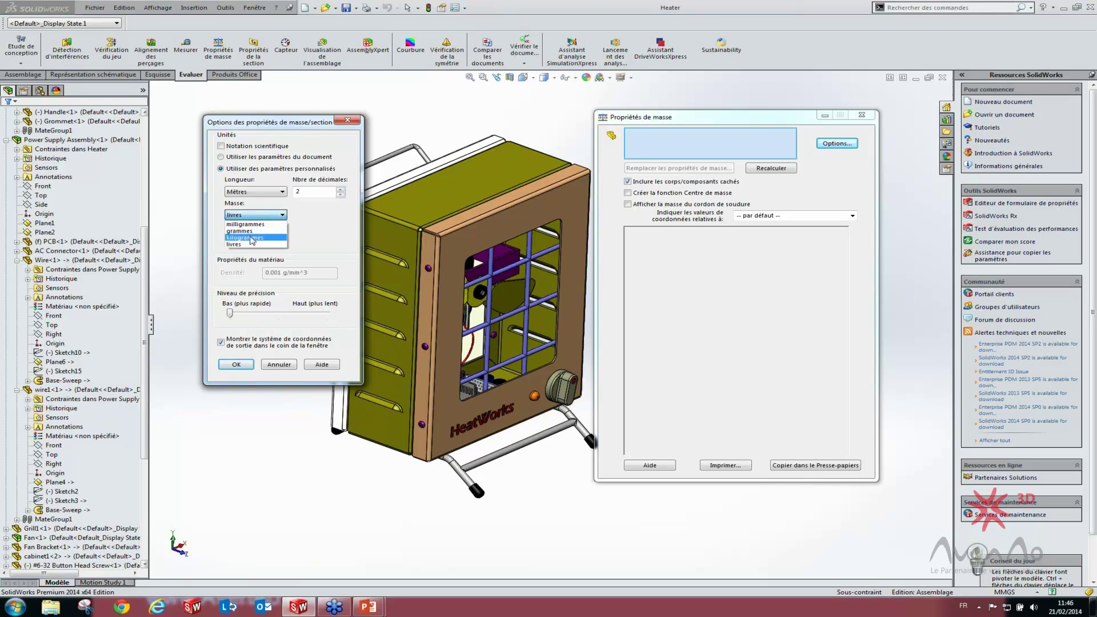
{"action": "left_click", "coordinate": [249, 238]}
Set the volume unit to mètres^3 with 0 decimals and recalculate the mass properties of the whole Heater assembly
{"action": "left_click", "coordinate": [252, 239]}
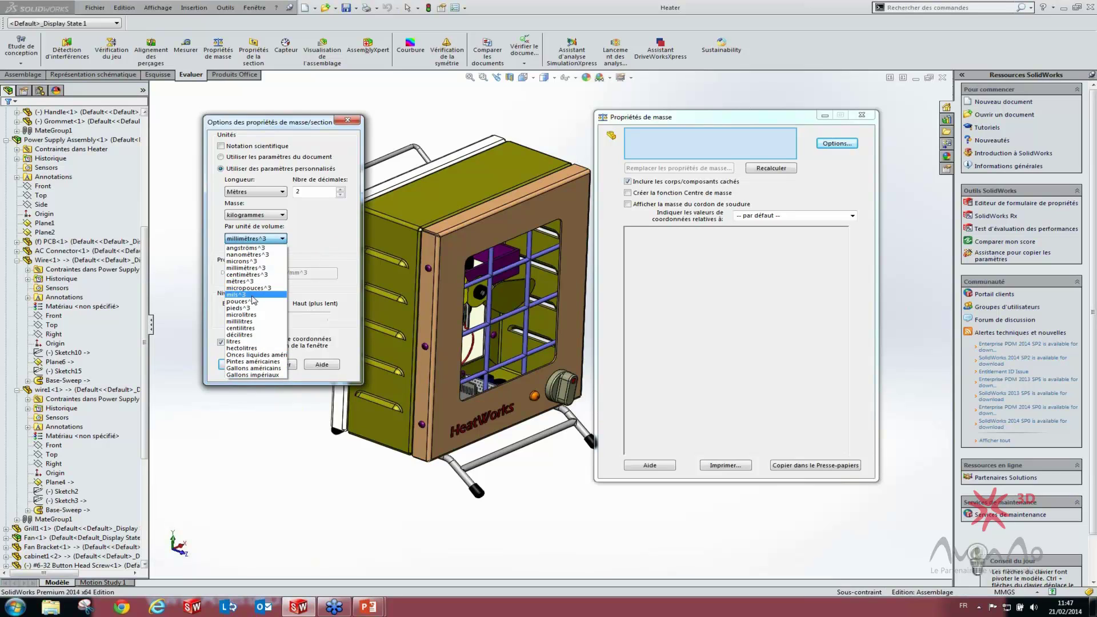
{"action": "left_click", "coordinate": [254, 281]}
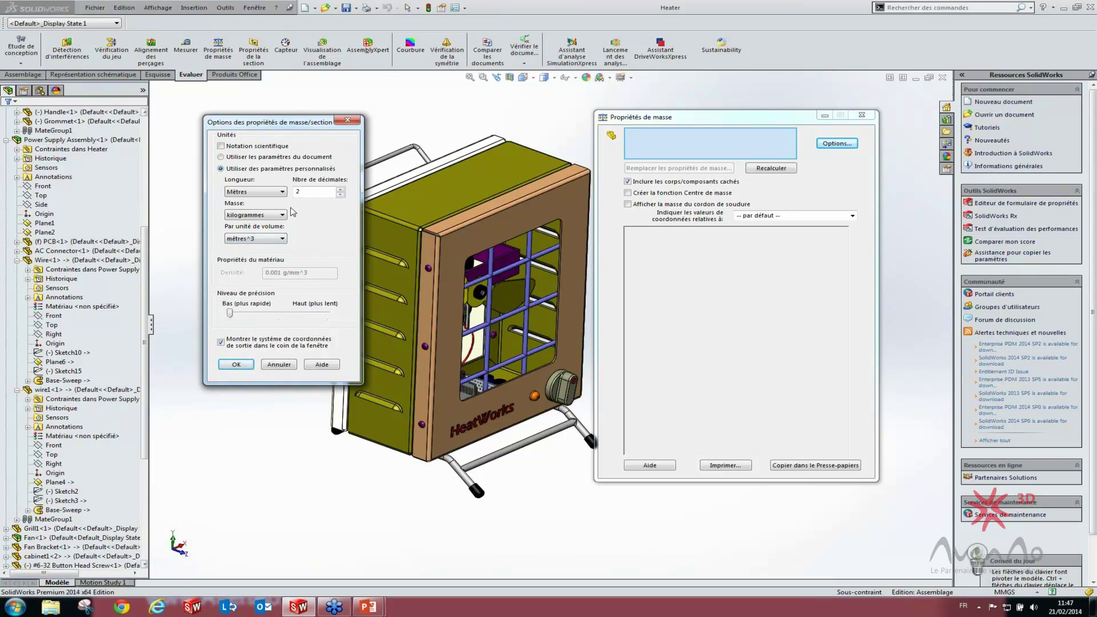
{"action": "left_click", "coordinate": [340, 194]}
{"action": "left_click", "coordinate": [340, 194]}
{"action": "left_click", "coordinate": [234, 366]}
{"action": "left_click", "coordinate": [767, 168]}
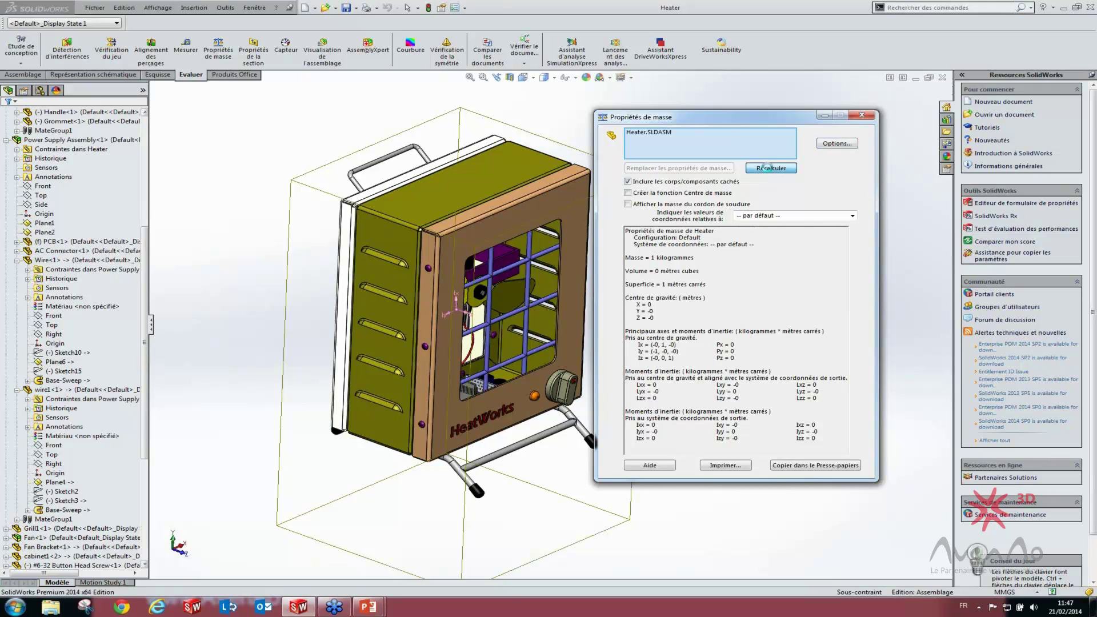
Set the number of decimals for the mass property results to 3
{"action": "left_click_drag", "start_coordinate": [633, 257], "coordinate": [704, 271]}
{"action": "left_click", "coordinate": [670, 290]}
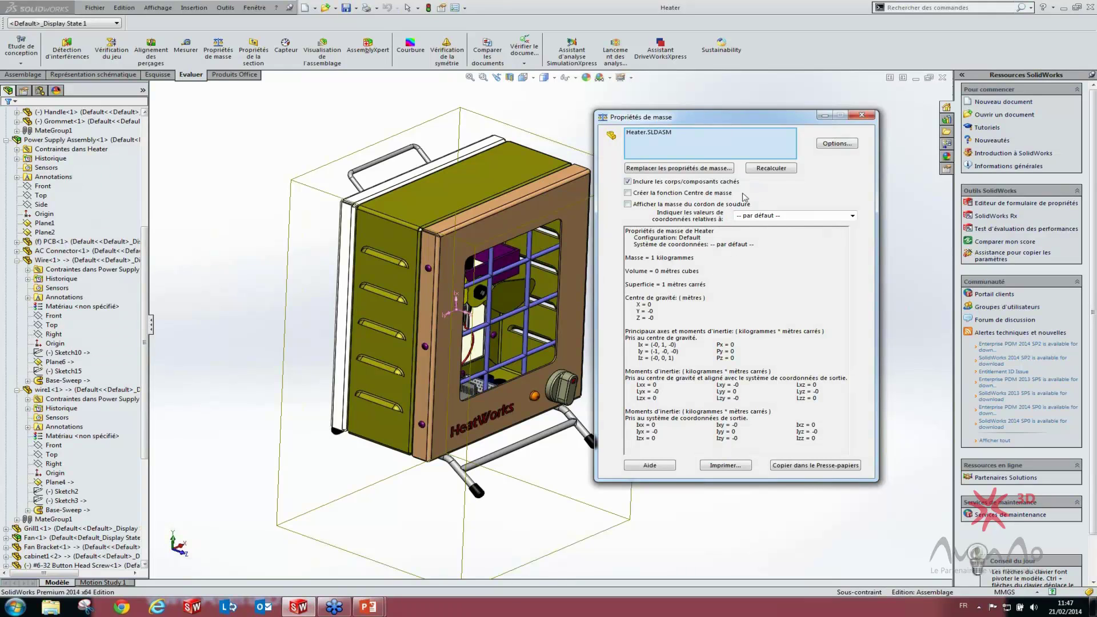
{"action": "left_click", "coordinate": [836, 144]}
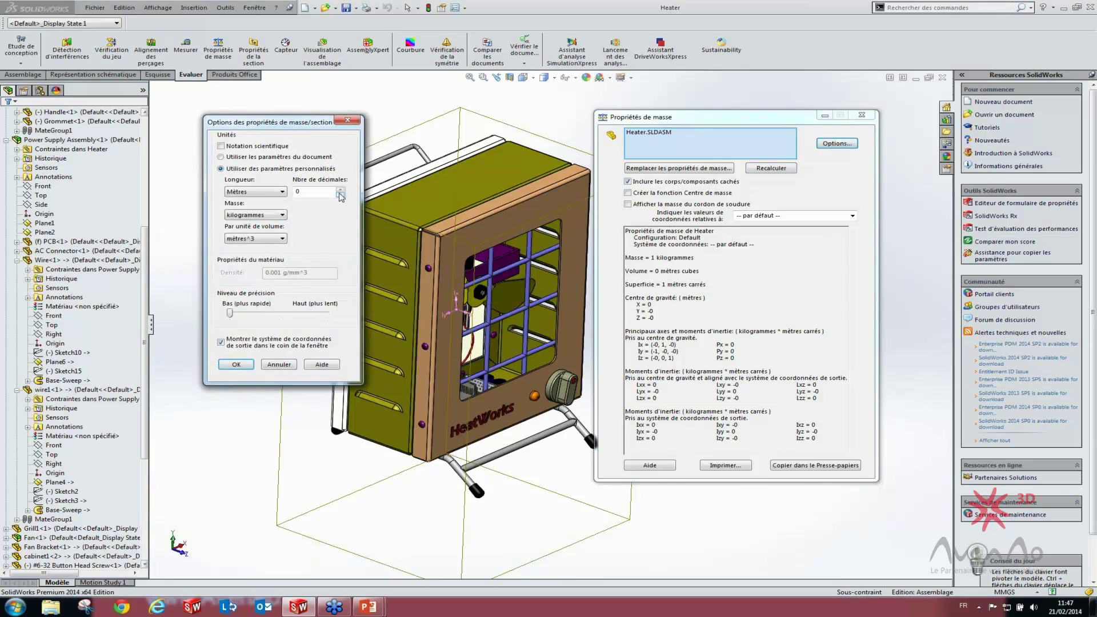
{"action": "double_click", "coordinate": [339, 191]}
{"action": "left_click", "coordinate": [244, 366]}
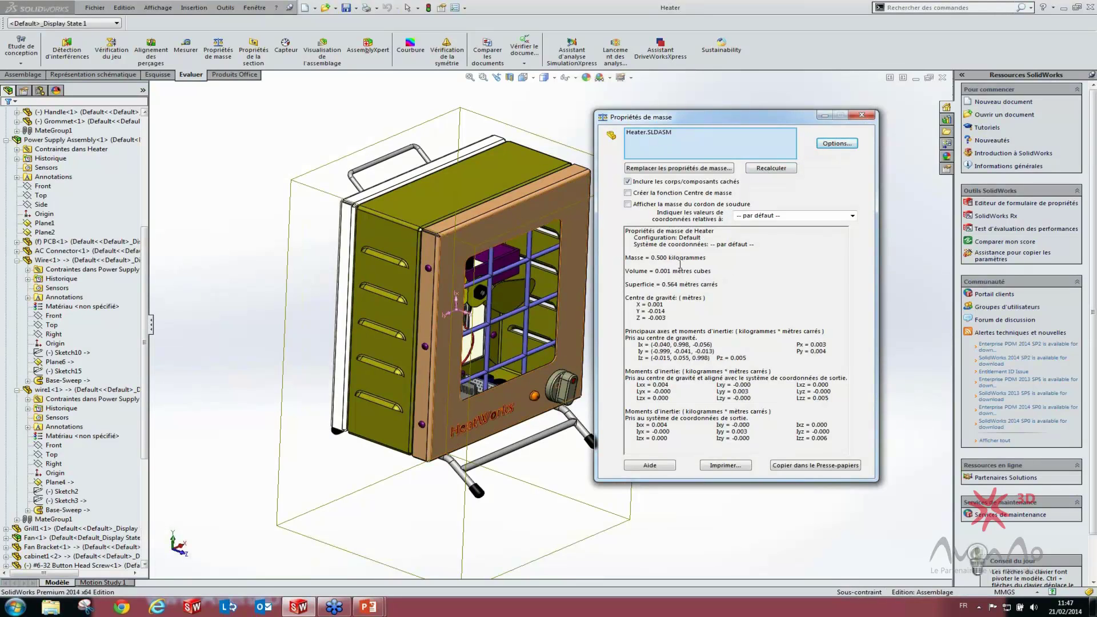
Set the number of decimals to 1 and highlight the surface area and centre of gravity lines in the results
{"action": "left_click", "coordinate": [836, 143]}
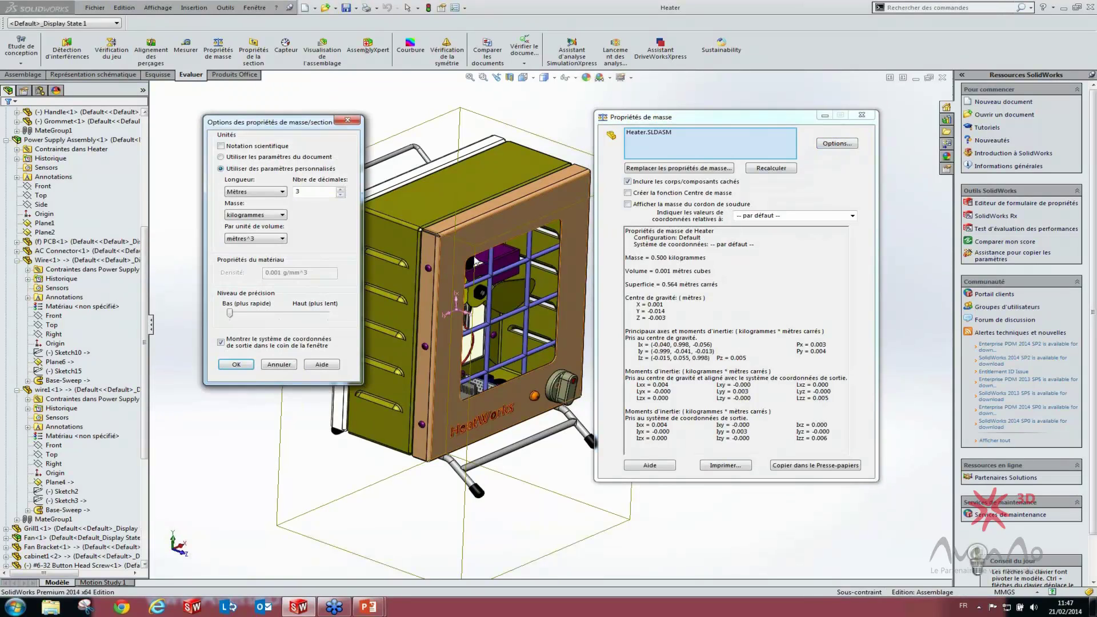
{"action": "double_click", "coordinate": [340, 195]}
{"action": "left_click", "coordinate": [236, 363]}
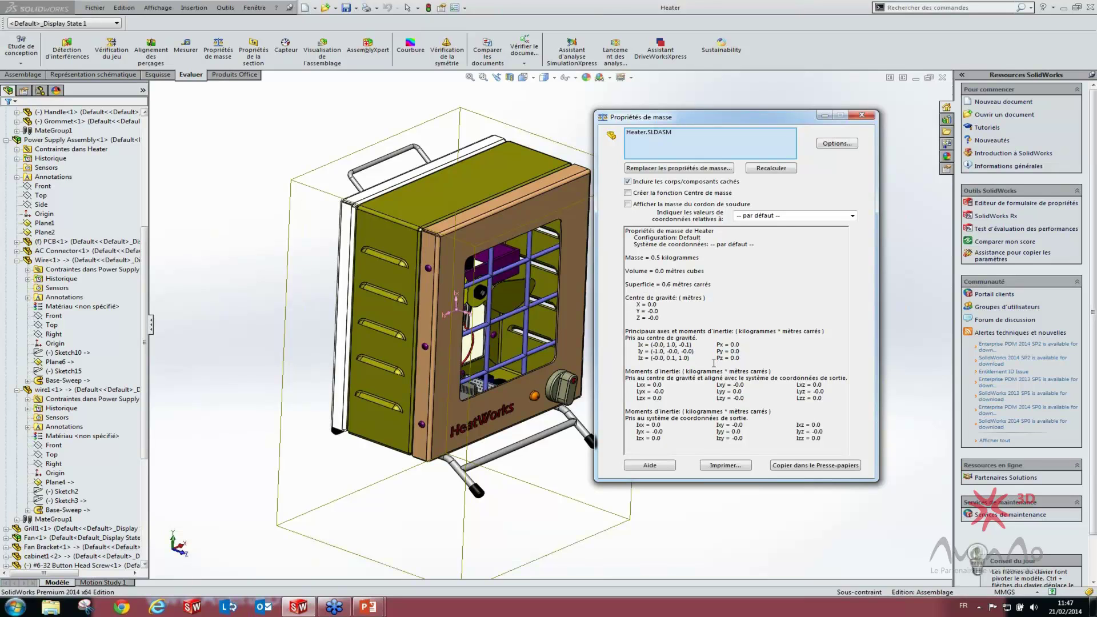
{"action": "left_click_drag", "start_coordinate": [637, 278], "coordinate": [698, 283]}
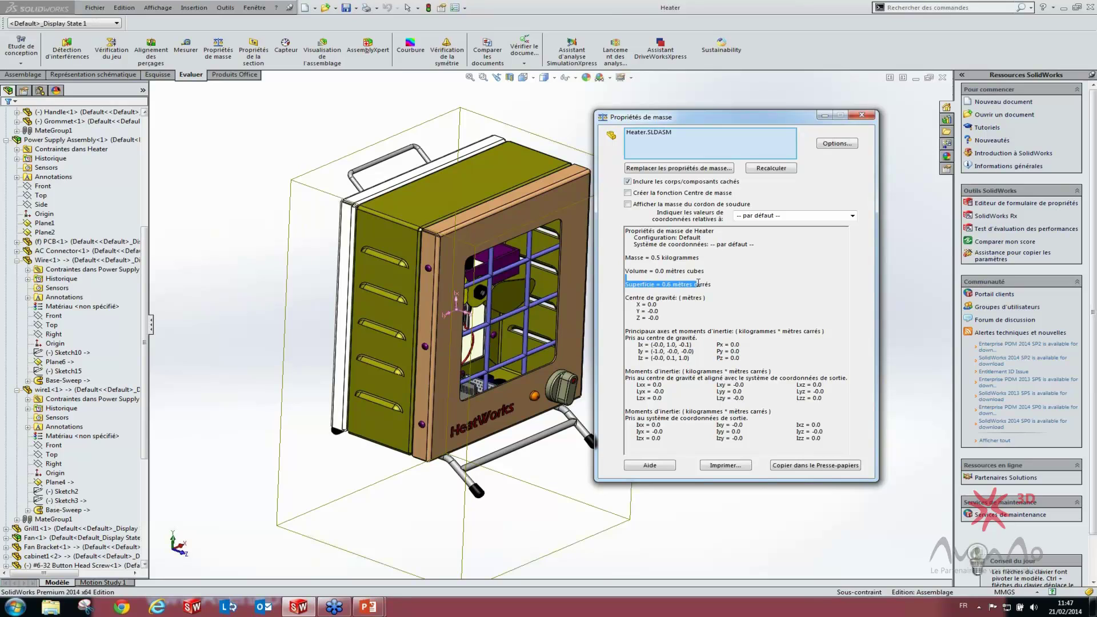
{"action": "left_click", "coordinate": [724, 285]}
{"action": "mouse_move", "coordinate": [648, 318]}
{"action": "left_mouse_down"}
{"action": "mouse_move", "coordinate": [669, 298]}
{"action": "mouse_move", "coordinate": [651, 297]}
{"action": "left_mouse_up"}
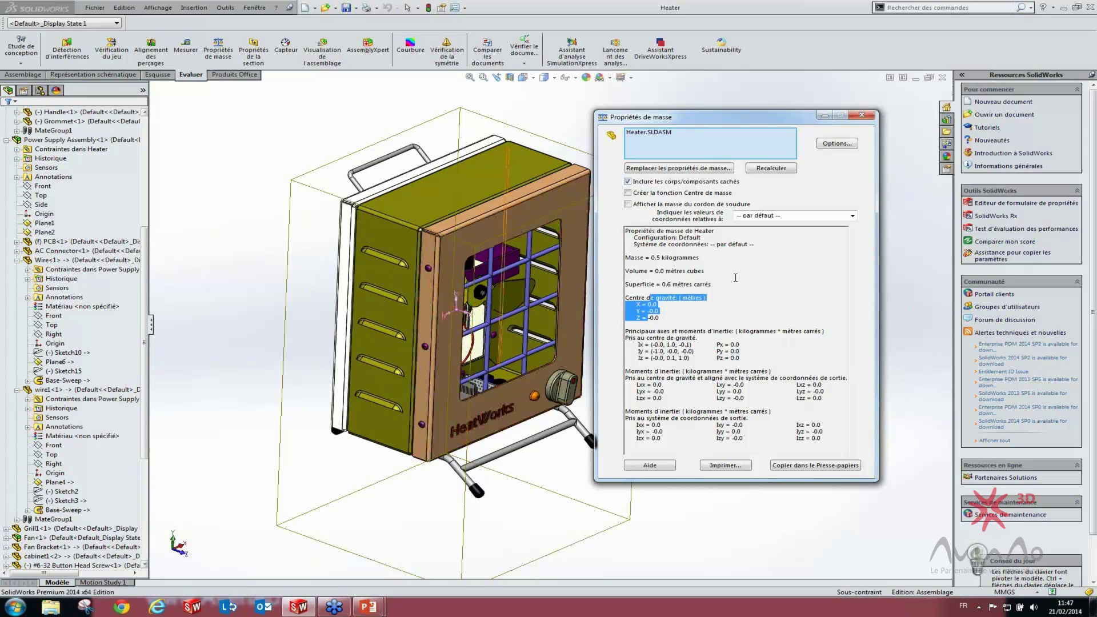
{"action": "left_click", "coordinate": [625, 278]}
Switch to the PowerPoint slideshow to review the options listed on the mass properties slide
{"action": "left_click", "coordinate": [365, 609]}
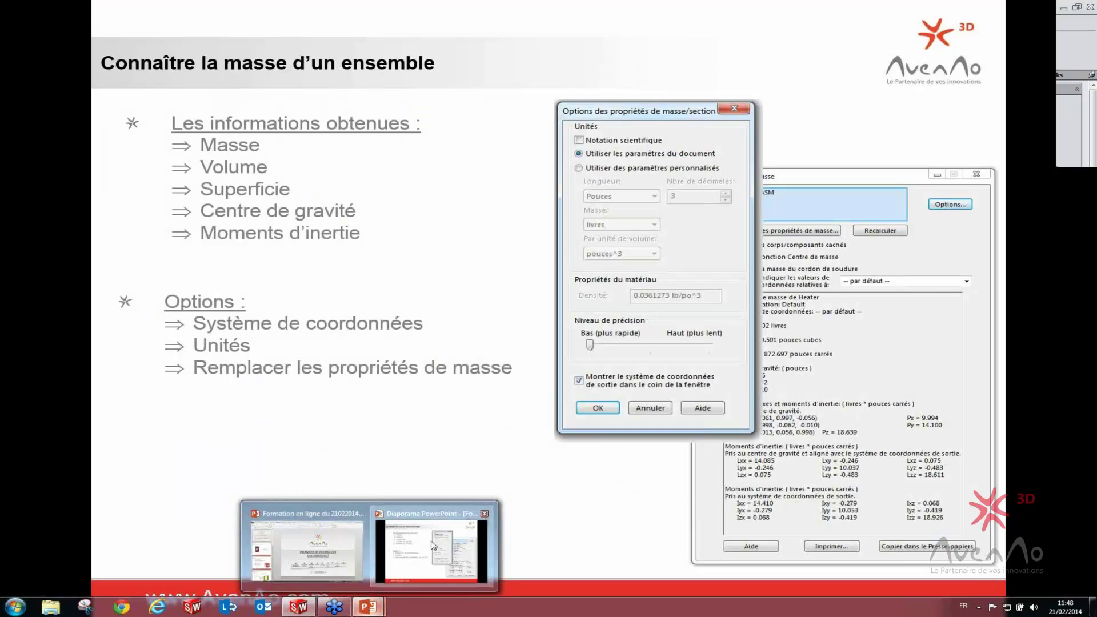
{"action": "left_click", "coordinate": [434, 546]}
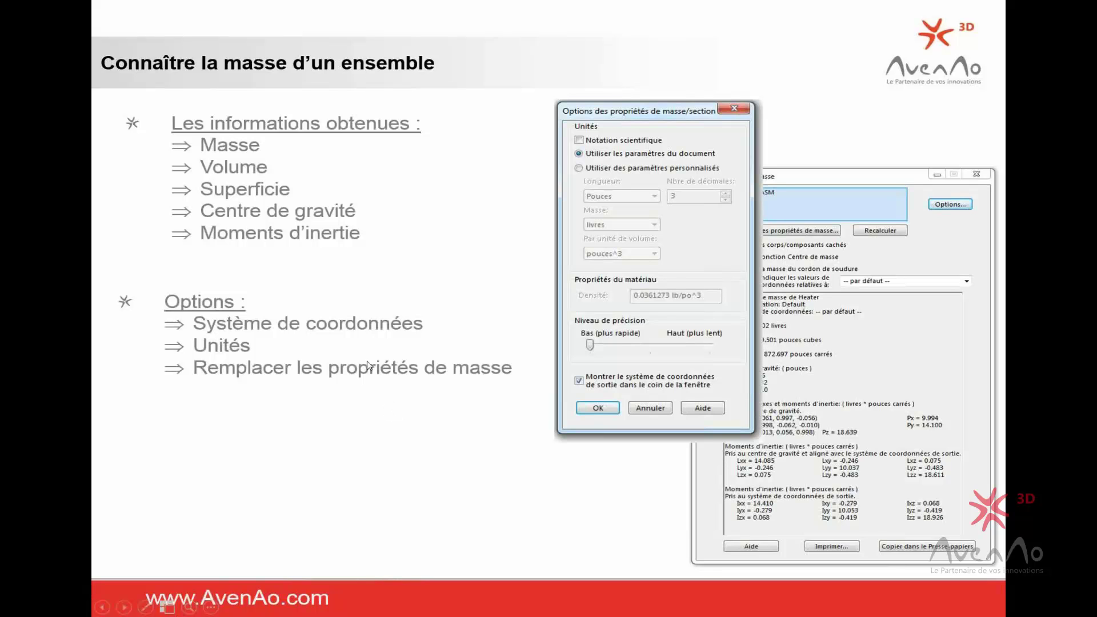
Switch back to SolidWorks and view the override settings for the assembly's mass properties, closing them without entering any values
{"action": "key", "text": "super"}
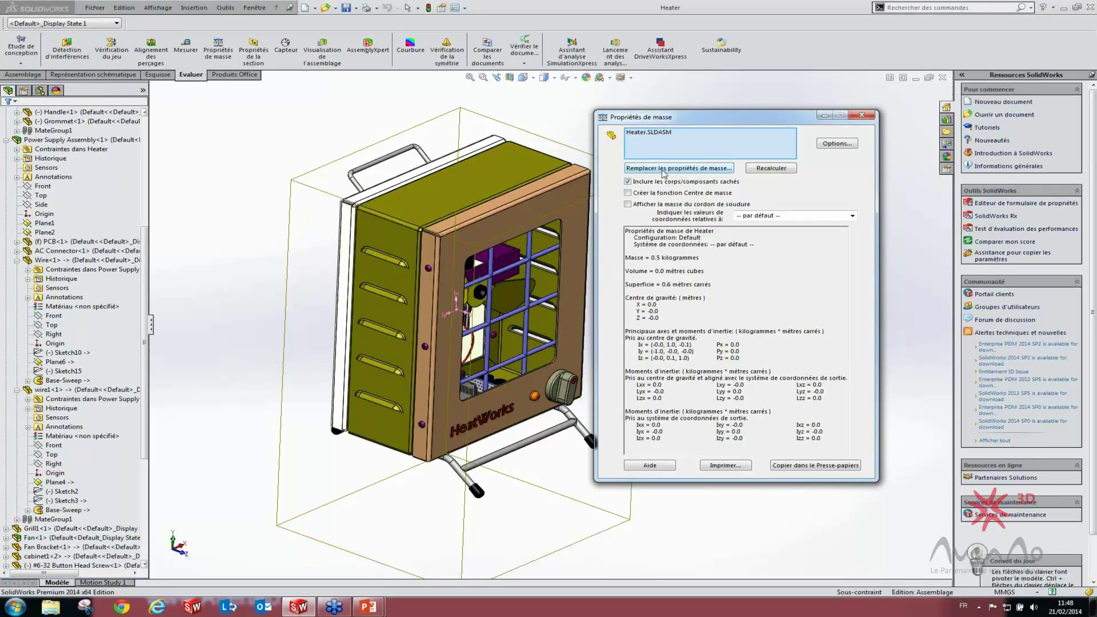
{"action": "left_click", "coordinate": [666, 170]}
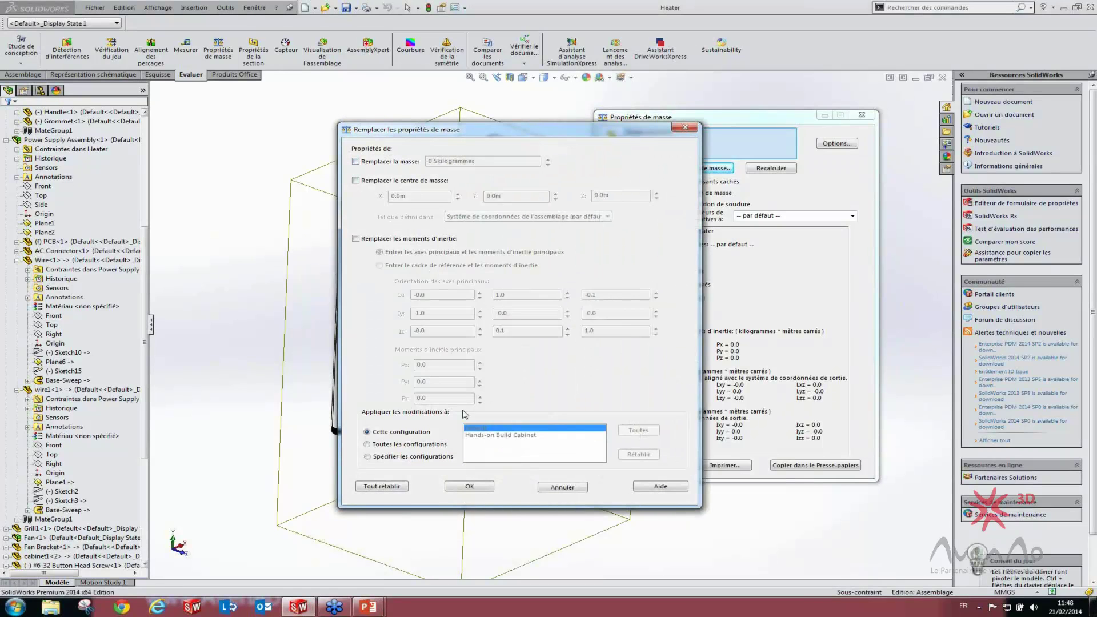
{"action": "left_click", "coordinate": [683, 128]}
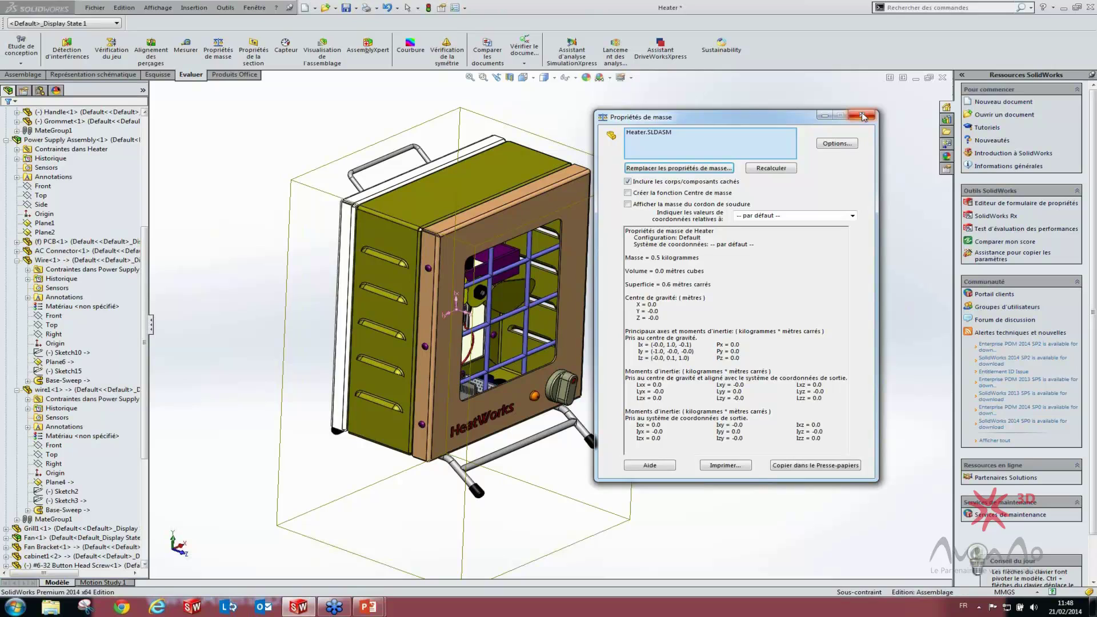
Close the assembly's mass property results and calculate the mass properties of the cabinet alone from its top face
{"action": "left_click", "coordinate": [863, 116]}
{"action": "left_click", "coordinate": [511, 174]}
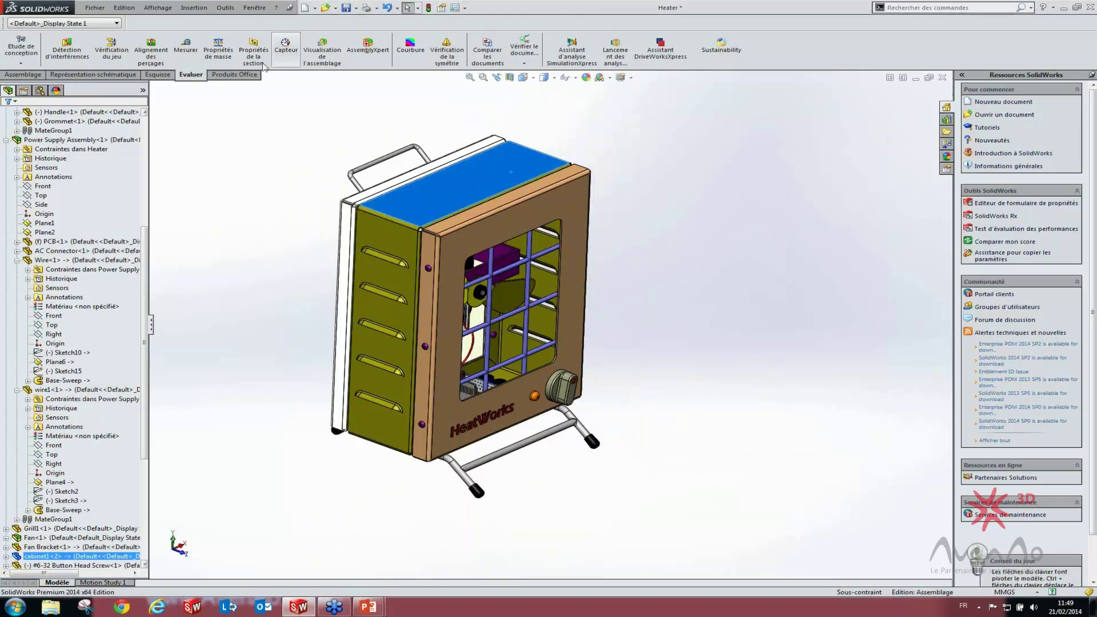
{"action": "left_click", "coordinate": [219, 50]}
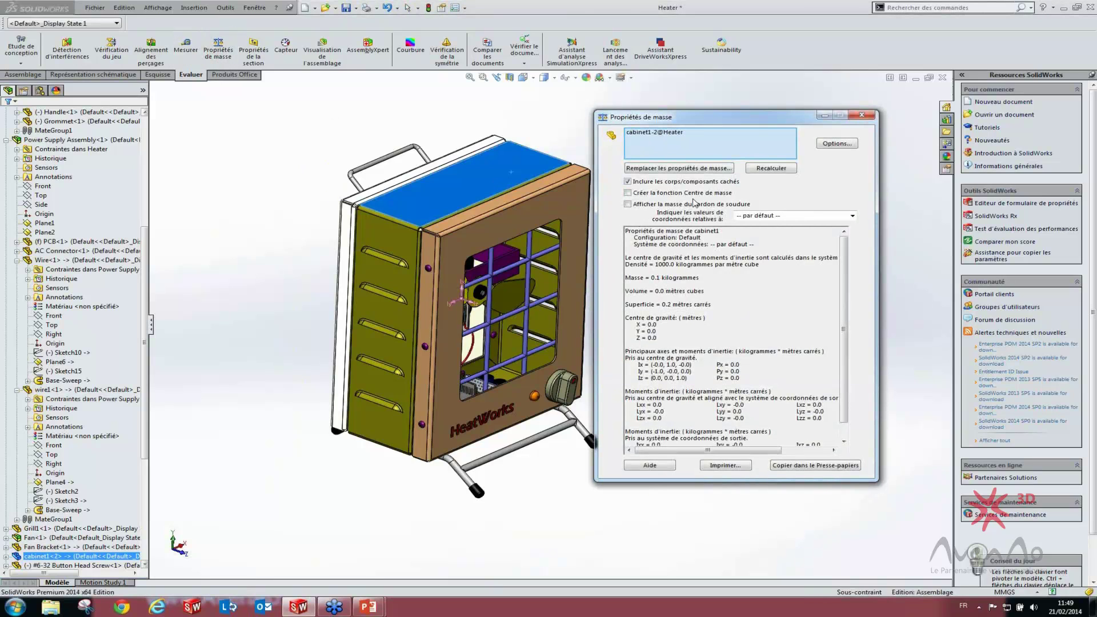
Set the number of decimals for the cabinet's mass properties to 3 and close the results
{"action": "left_click", "coordinate": [837, 143]}
{"action": "left_click", "coordinate": [340, 188]}
{"action": "left_click", "coordinate": [340, 188]}
{"action": "left_click", "coordinate": [222, 369]}
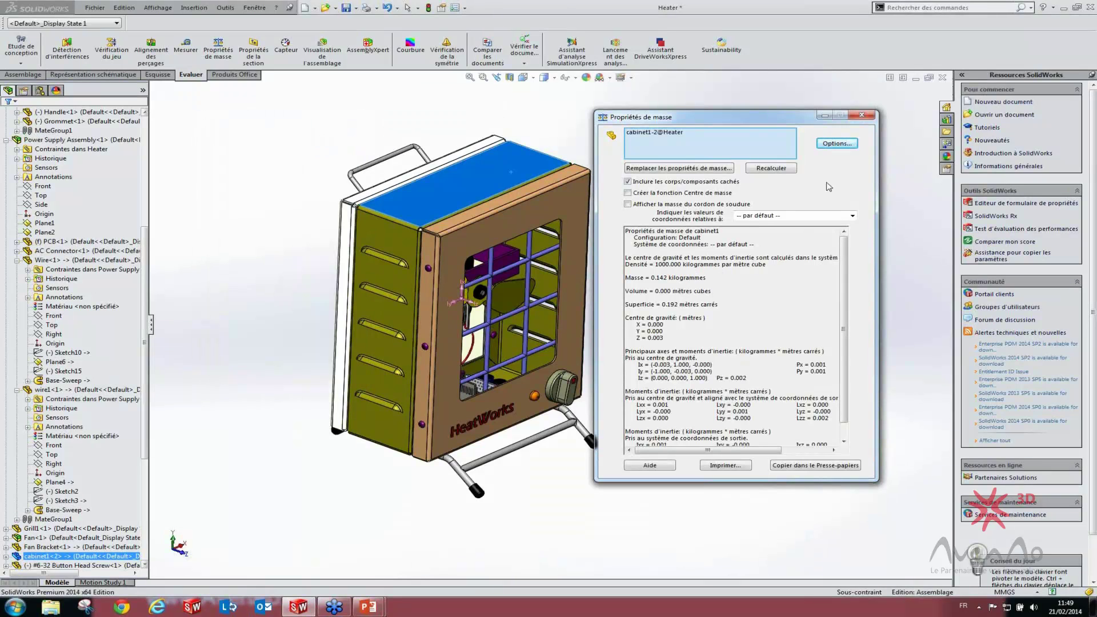
{"action": "left_click", "coordinate": [861, 116]}
Open the cabinet part, calculate its mass properties and override its mass with 500 grams for this configuration
{"action": "left_click", "coordinate": [458, 187]}
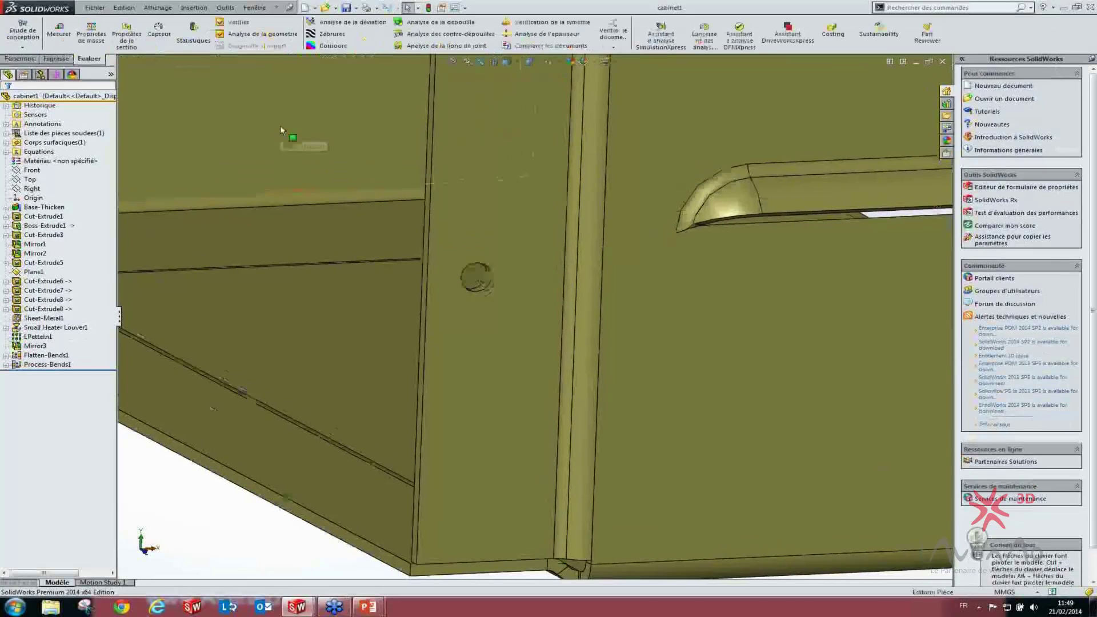
{"action": "left_click", "coordinate": [90, 30]}
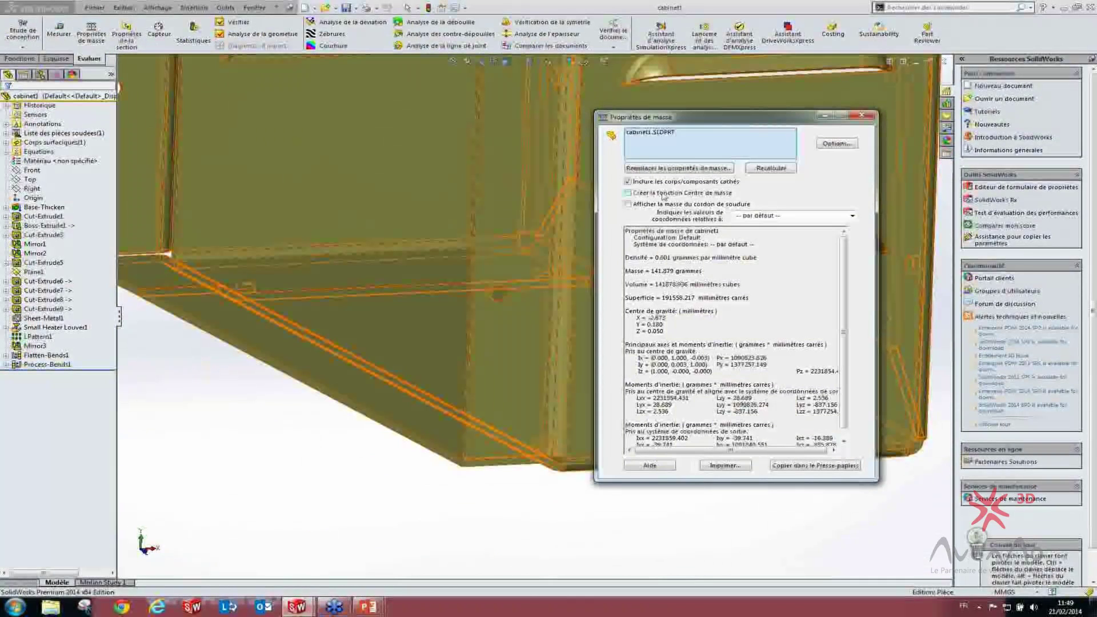
{"action": "left_click", "coordinate": [678, 168]}
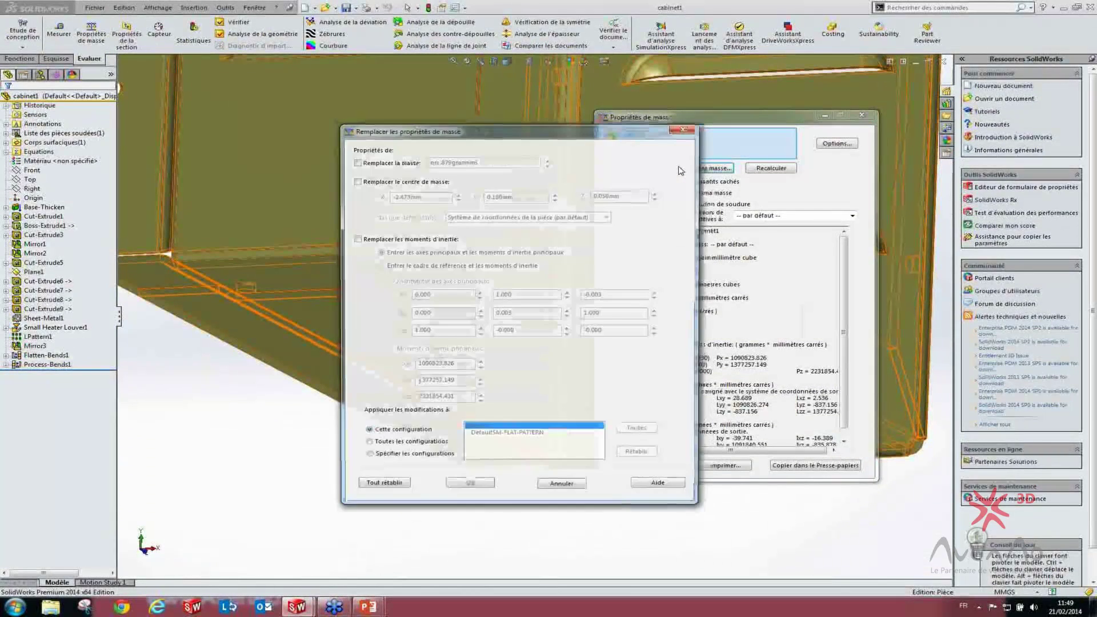
{"action": "left_click_drag", "start_coordinate": [574, 122], "coordinate": [382, 92]}
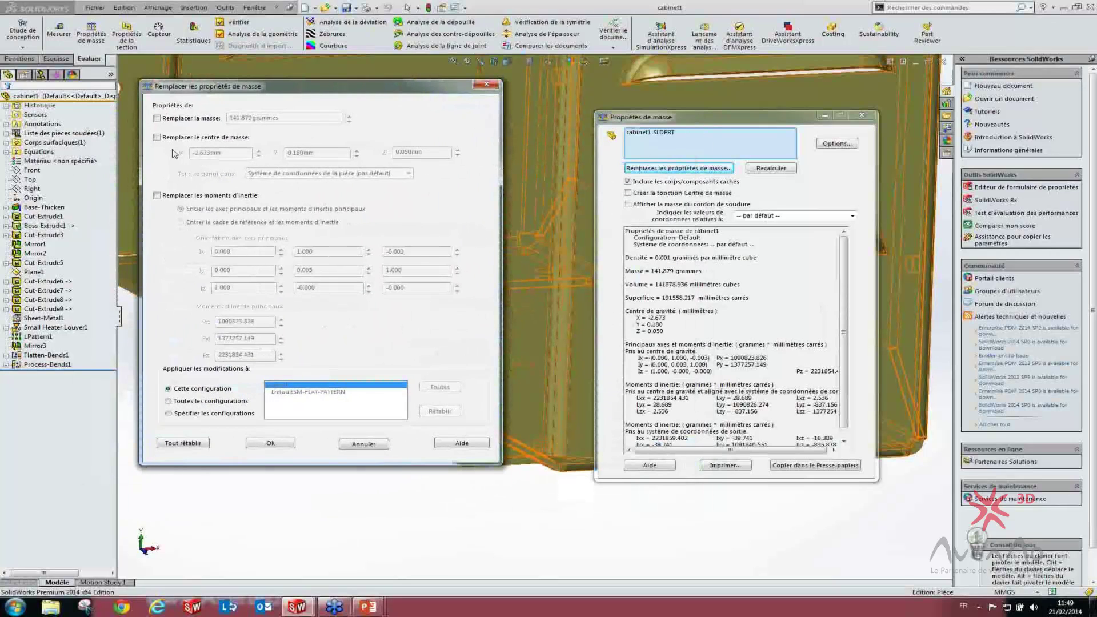
{"action": "left_click", "coordinate": [174, 120]}
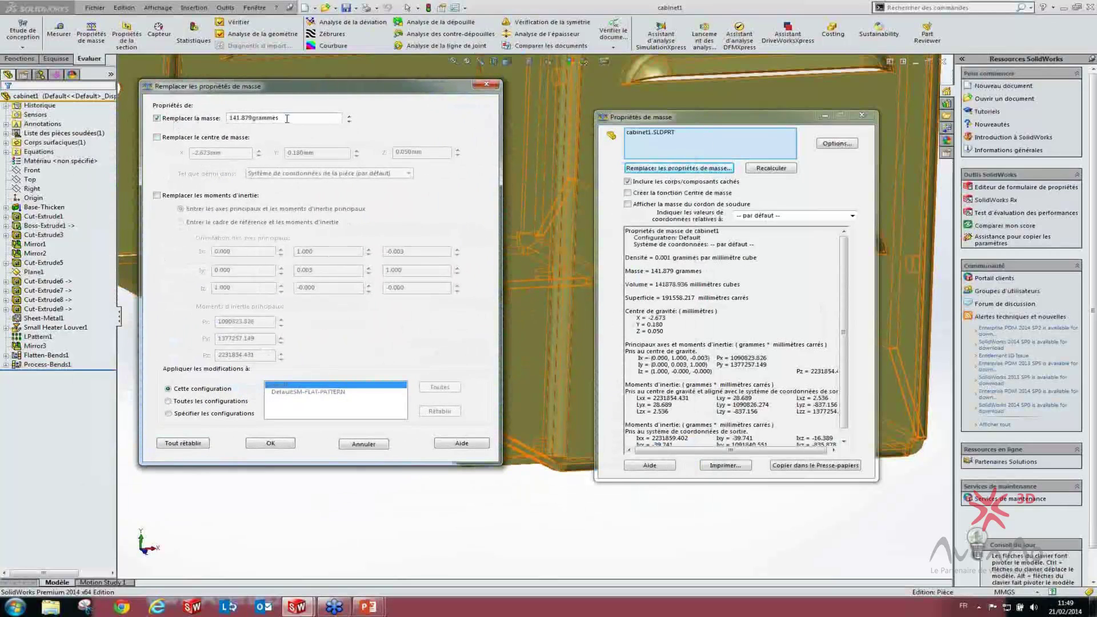
{"action": "left_click_drag", "start_coordinate": [293, 117], "coordinate": [222, 115]}
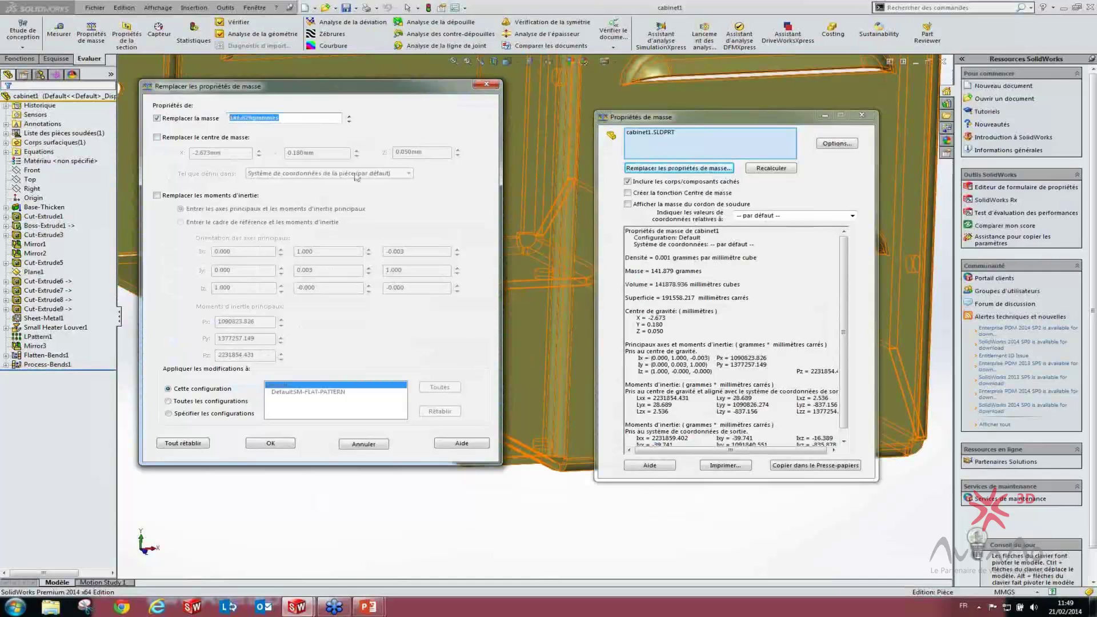
{"action": "type", "text": "300"}
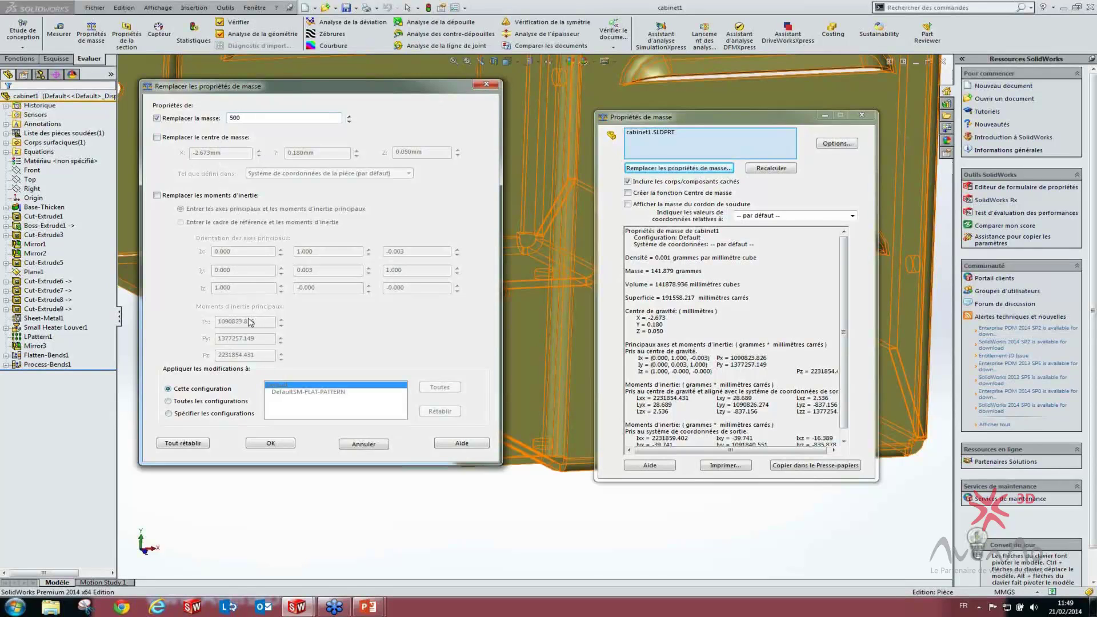
{"action": "left_click", "coordinate": [270, 444]}
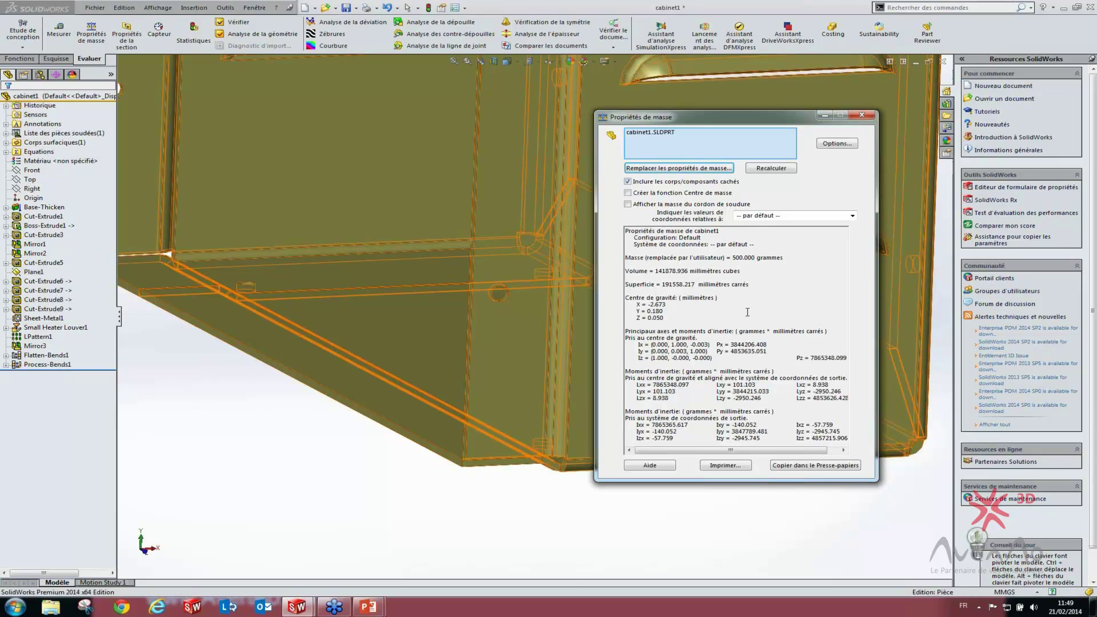
Highlight the overridden mass in the cabinet part's results, close them and return to the Heater assembly
{"action": "left_click_drag", "start_coordinate": [646, 258], "coordinate": [718, 258]}
{"action": "left_click", "coordinate": [753, 256]}
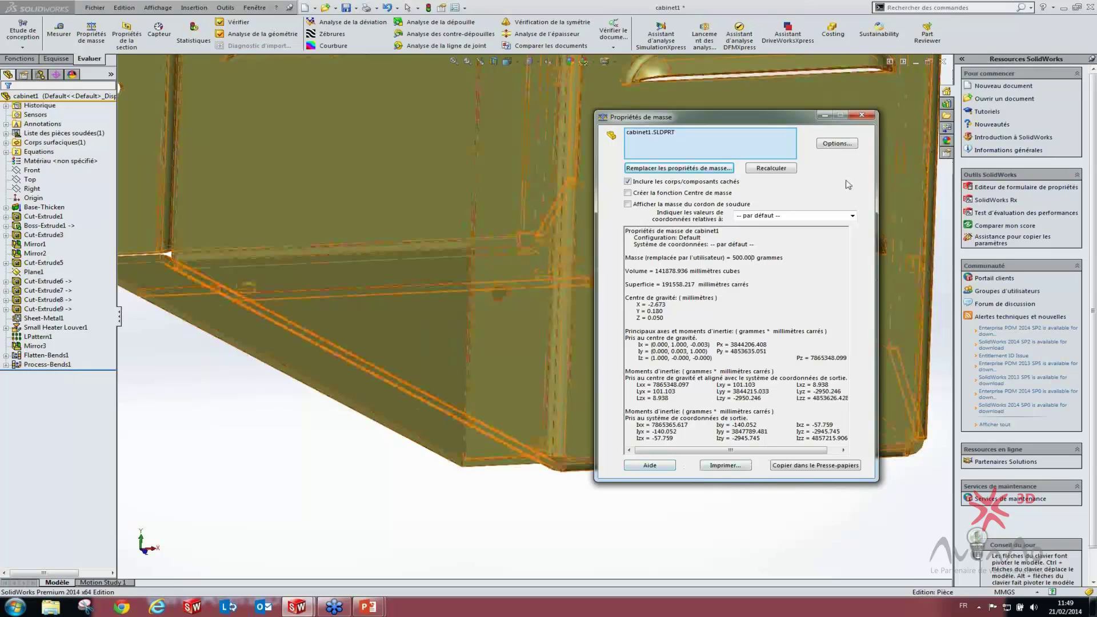
{"action": "left_click", "coordinate": [869, 116]}
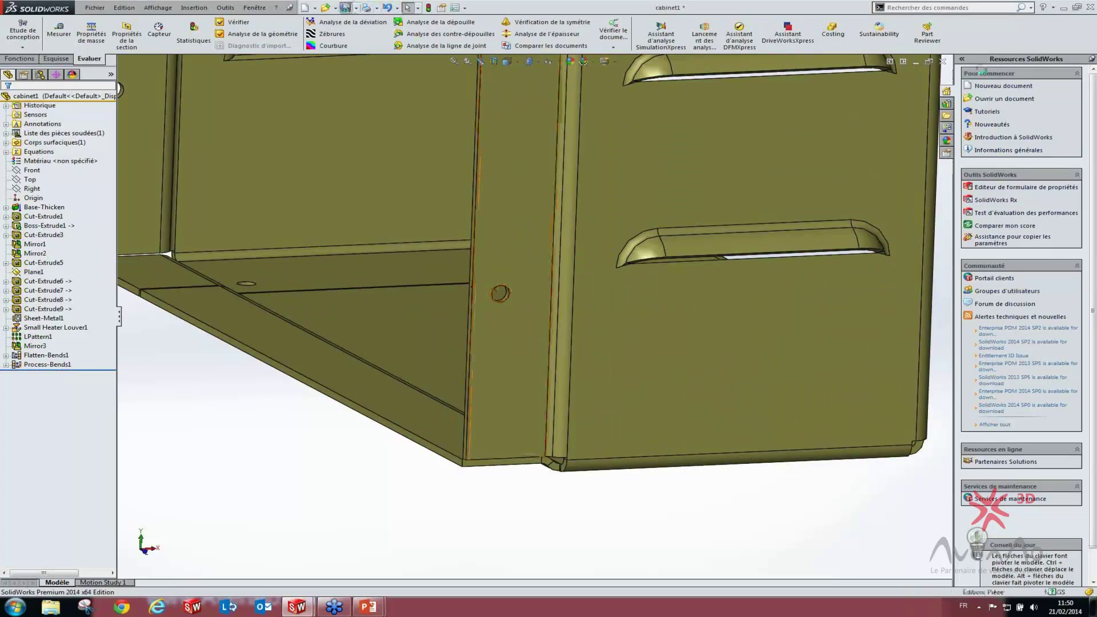
{"action": "left_click", "coordinate": [942, 61]}
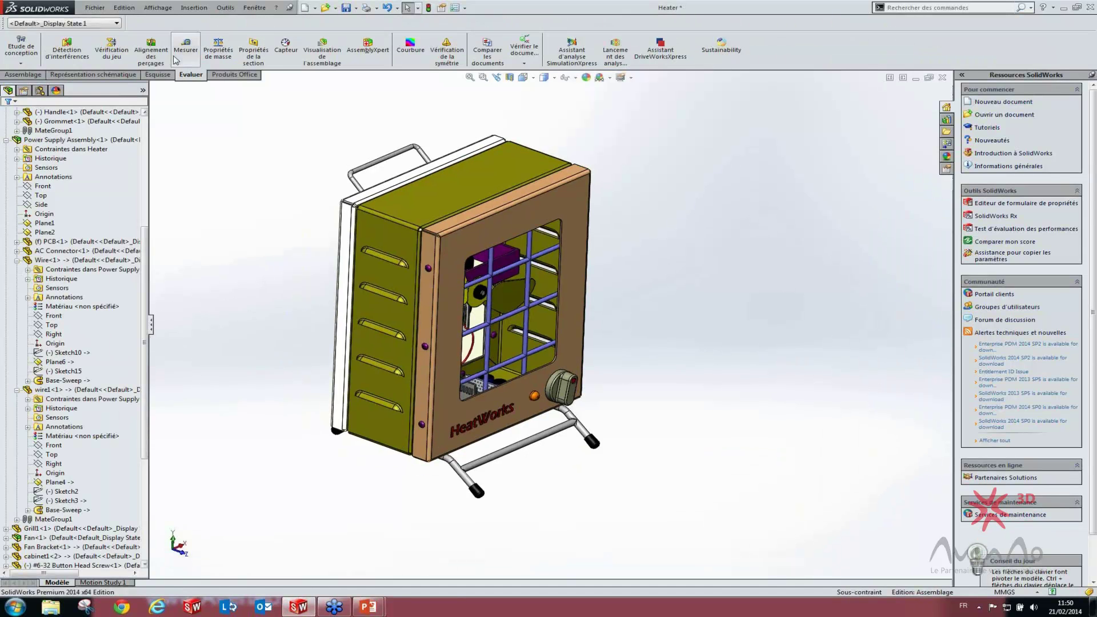
Calculate the mass properties of the whole Heater assembly and highlight its mass value
{"action": "left_click", "coordinate": [209, 56]}
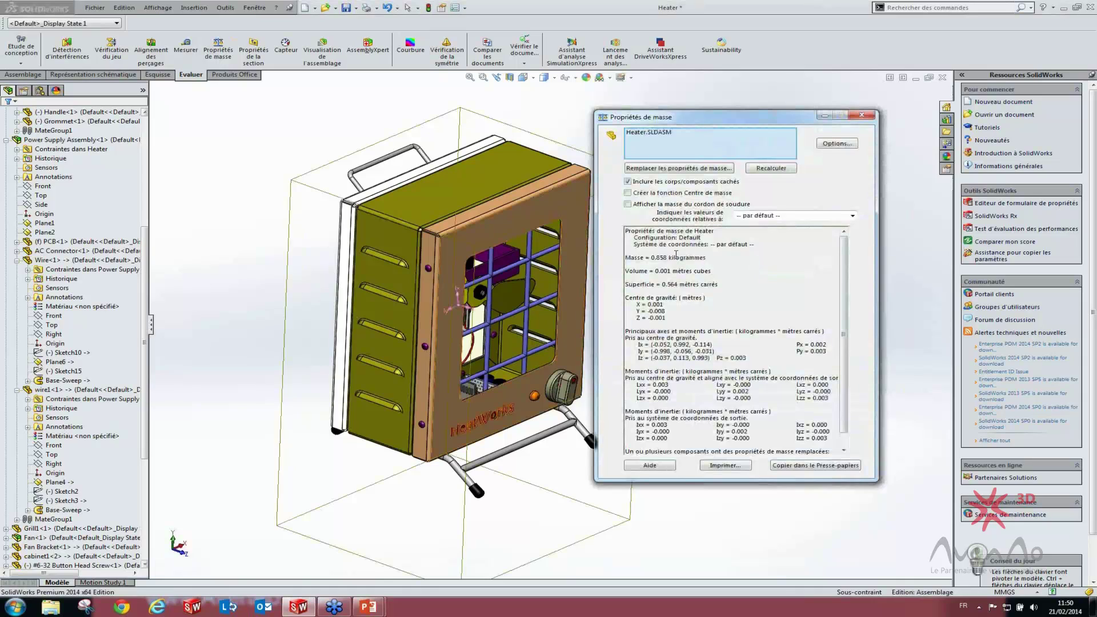
{"action": "left_click_drag", "start_coordinate": [652, 257], "coordinate": [673, 257]}
{"action": "left_click", "coordinate": [721, 255]}
Clear the selection in the mass properties, calculate them for the cabinet component alone and highlight its overridden mass line
{"action": "right_click", "coordinate": [665, 153]}
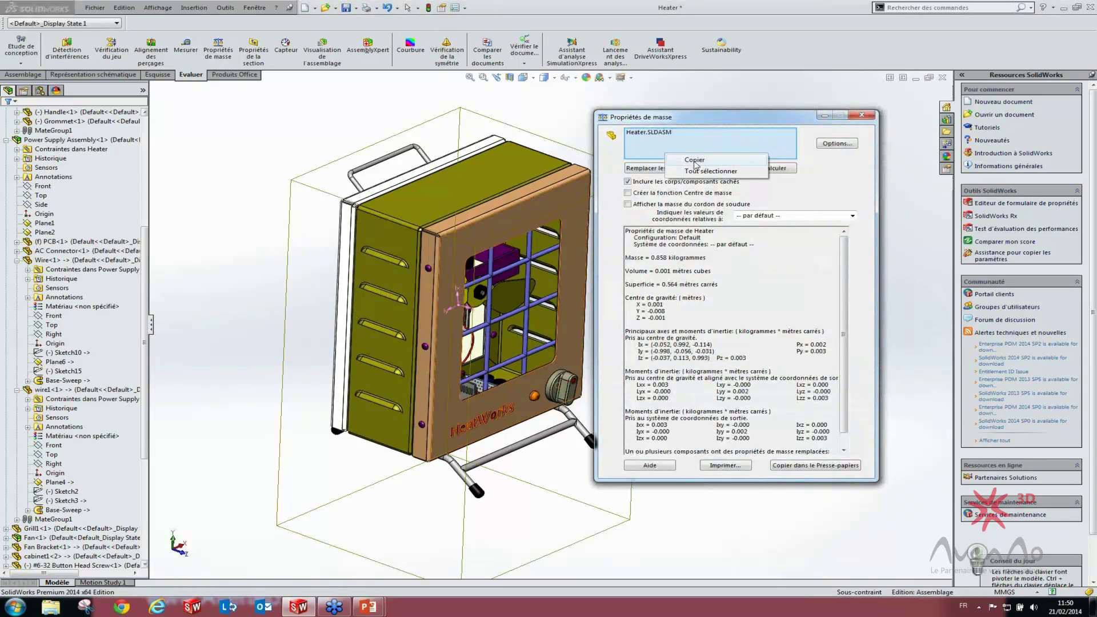
{"action": "right_click", "coordinate": [681, 139]}
{"action": "left_click", "coordinate": [708, 142]}
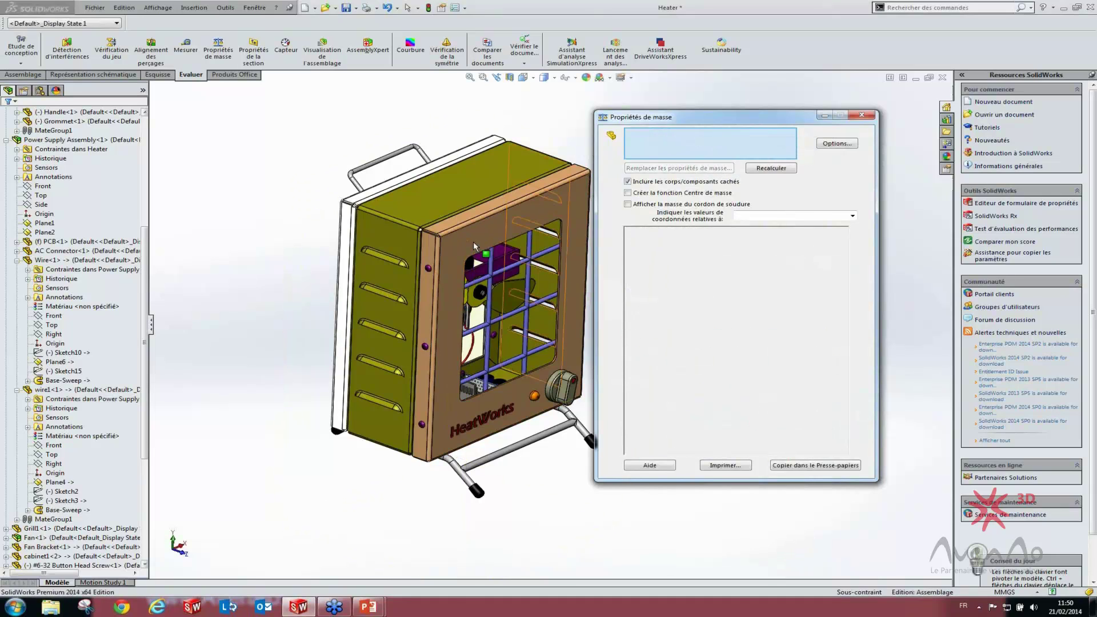
{"action": "left_click", "coordinate": [449, 218]}
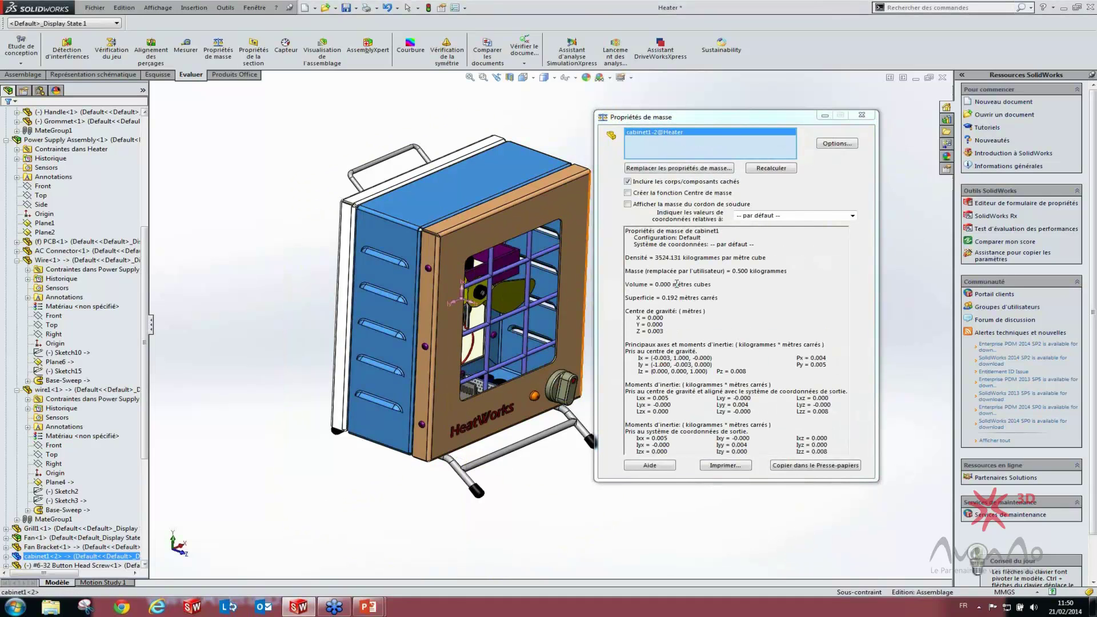
{"action": "left_click_drag", "start_coordinate": [792, 271], "coordinate": [661, 275]}
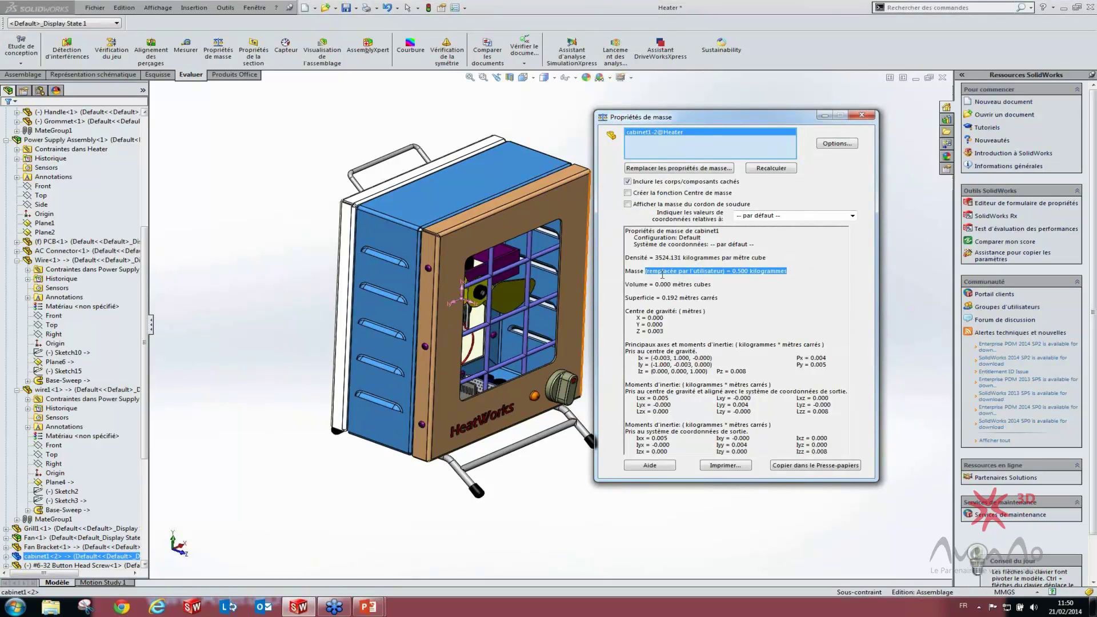
{"action": "left_click", "coordinate": [697, 279]}
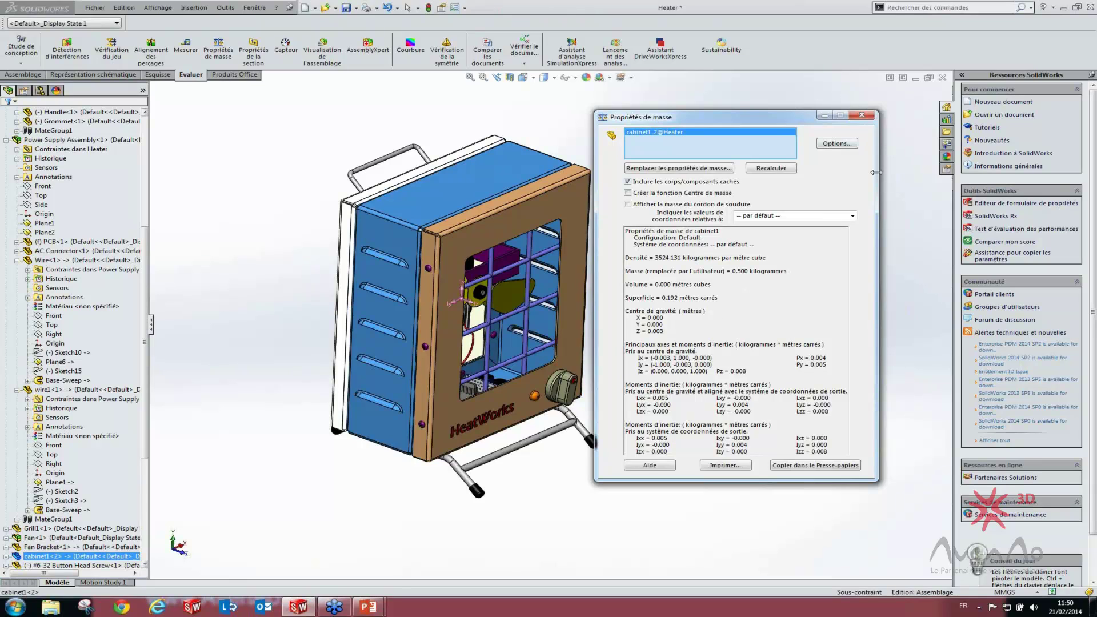
Close the cabinet's mass property results and switch to the PowerPoint slideshow to review the mass properties slide
{"action": "mouse_move", "coordinate": [332, 609]}
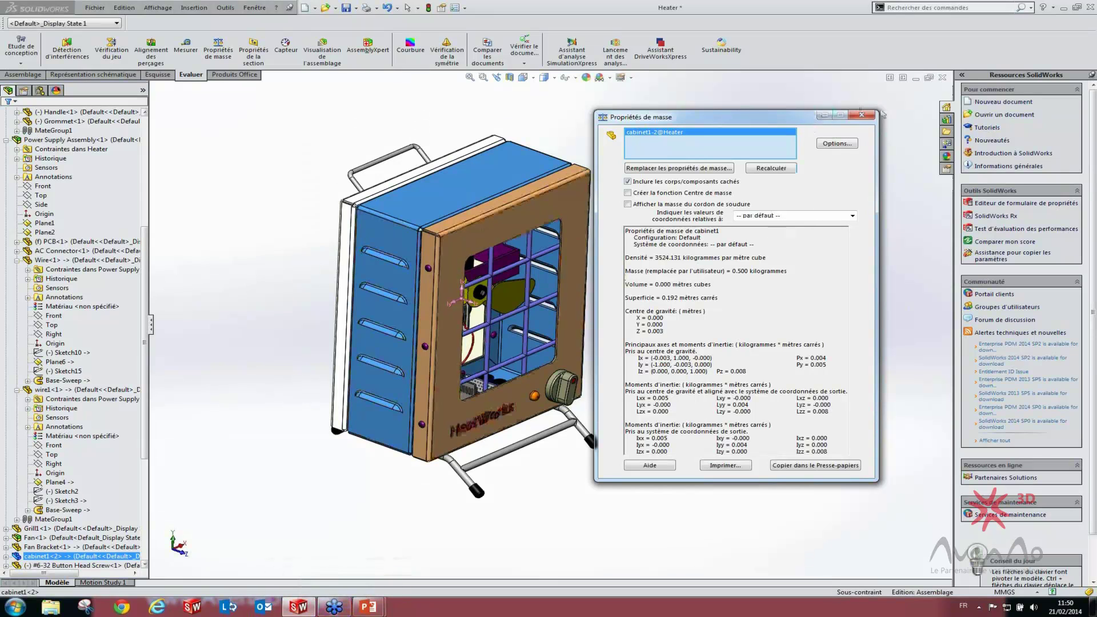
{"action": "left_click", "coordinate": [863, 115]}
{"action": "left_click", "coordinate": [861, 115]}
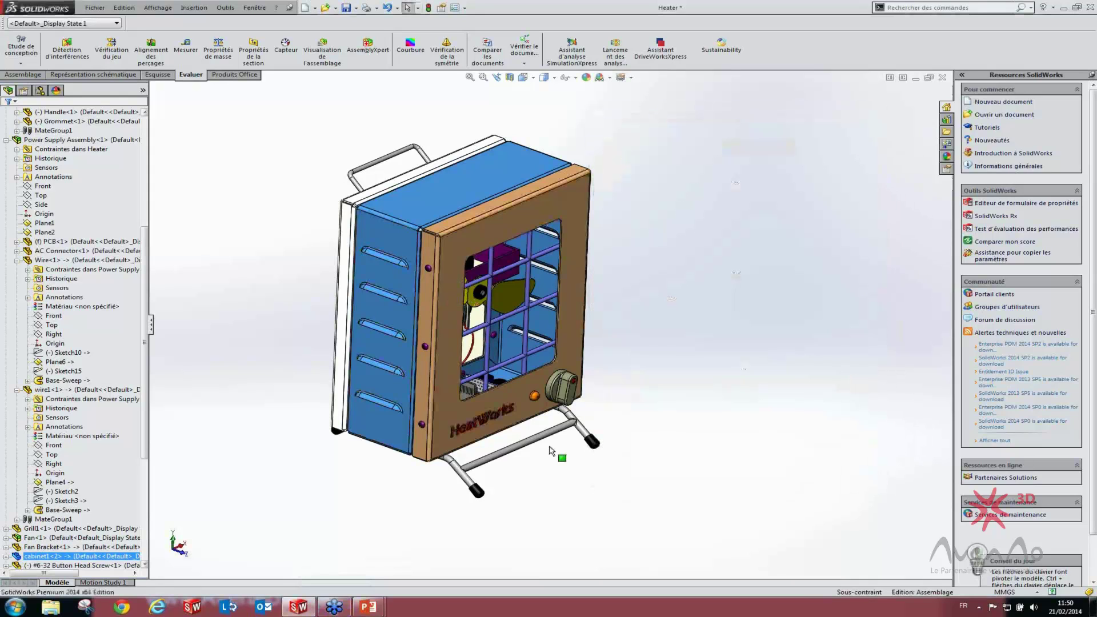
{"action": "left_click", "coordinate": [368, 606]}
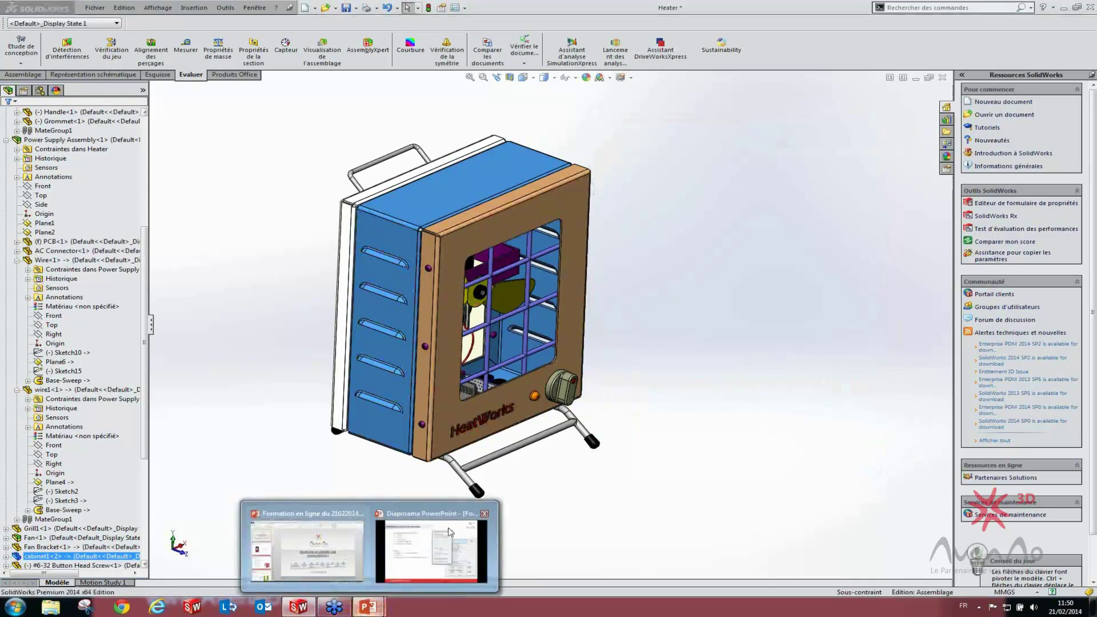
{"action": "left_click", "coordinate": [444, 537]}
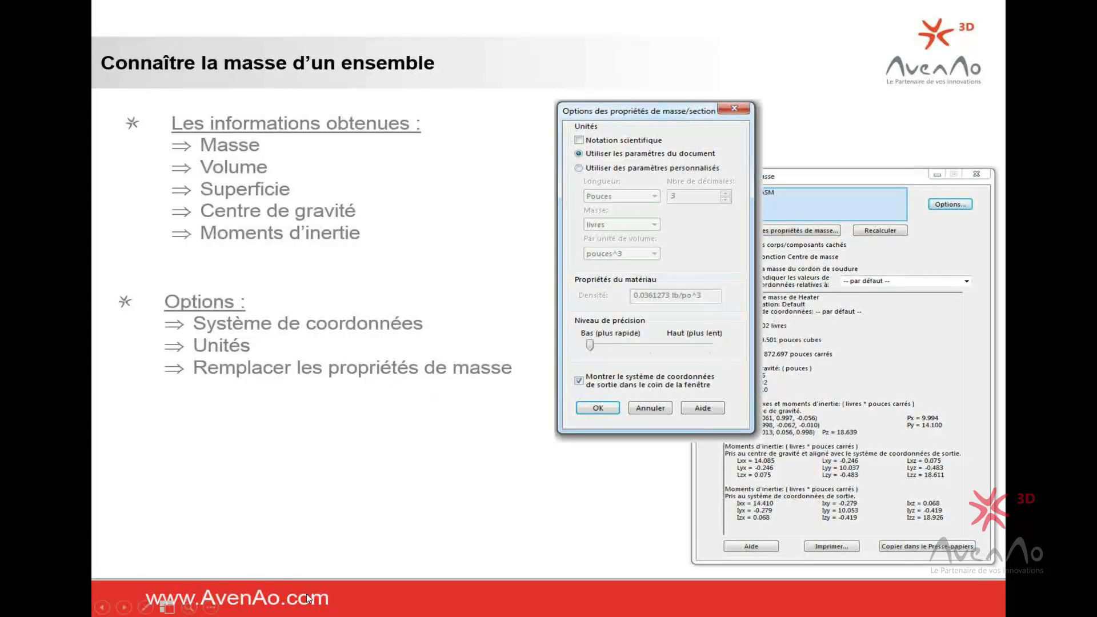
Switch back to SolidWorks, calculate the Heater assembly's mass properties and highlight the X, Y and Z centre of gravity coordinates before closing them
{"action": "key", "text": "super"}
{"action": "key", "text": "alt+Tab"}
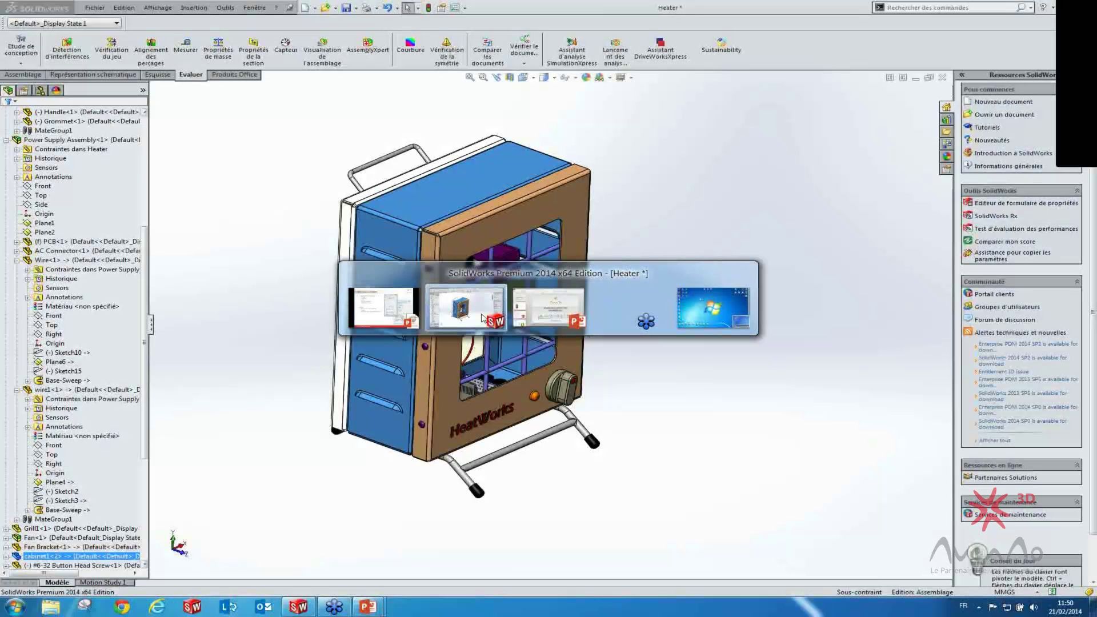
{"action": "left_click", "coordinate": [679, 202]}
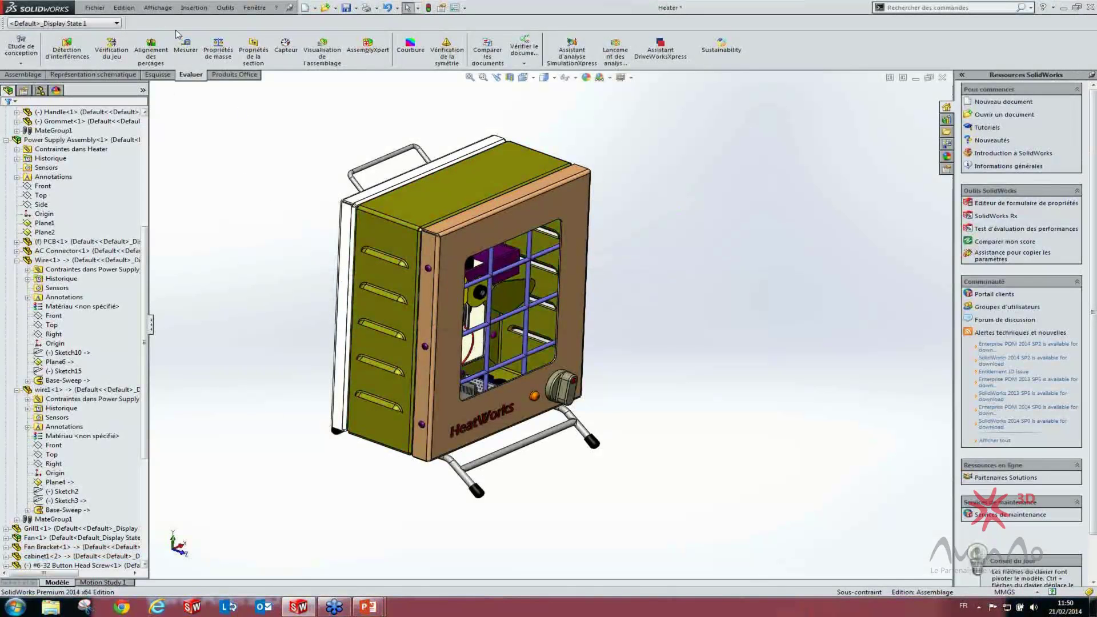
{"action": "left_click", "coordinate": [218, 48]}
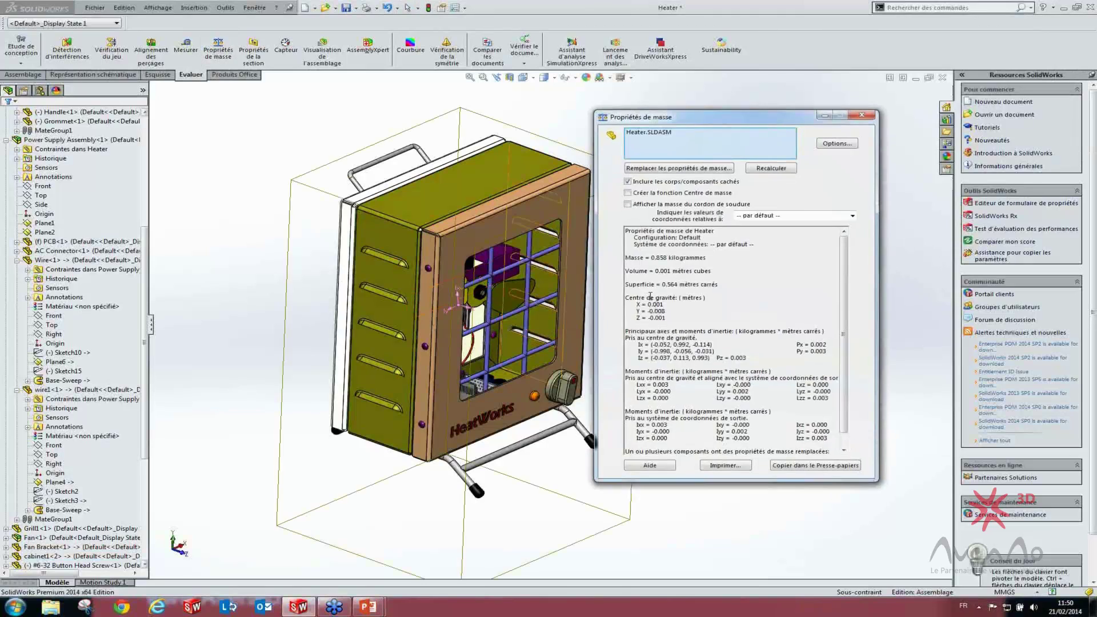
{"action": "left_click_drag", "start_coordinate": [722, 118], "coordinate": [767, 124]}
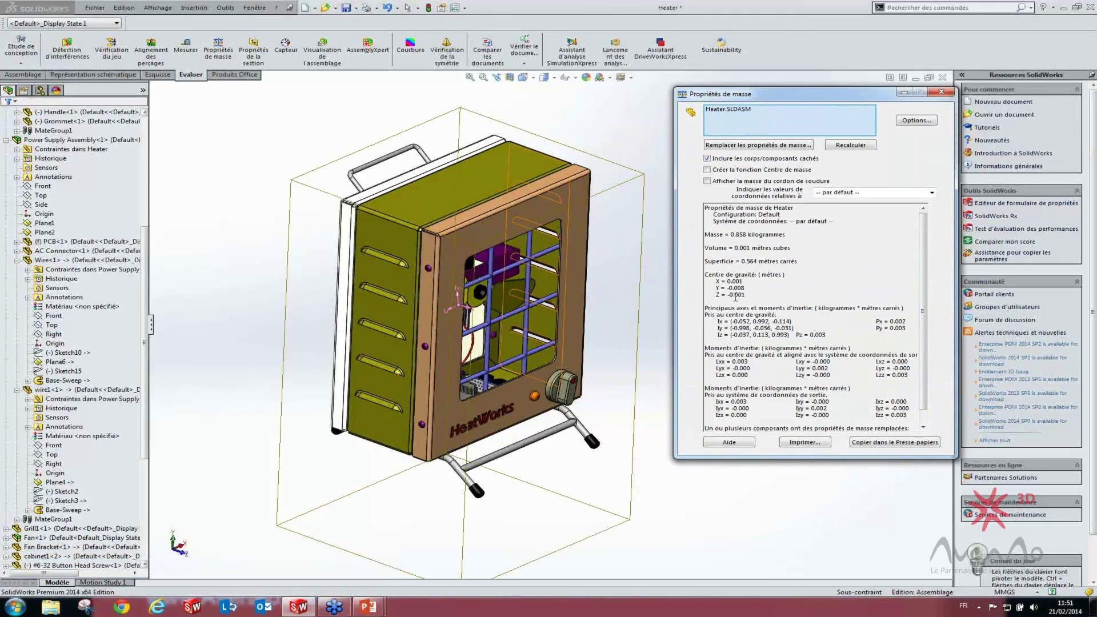
{"action": "left_click_drag", "start_coordinate": [716, 281], "coordinate": [745, 298]}
{"action": "left_click", "coordinate": [770, 297]}
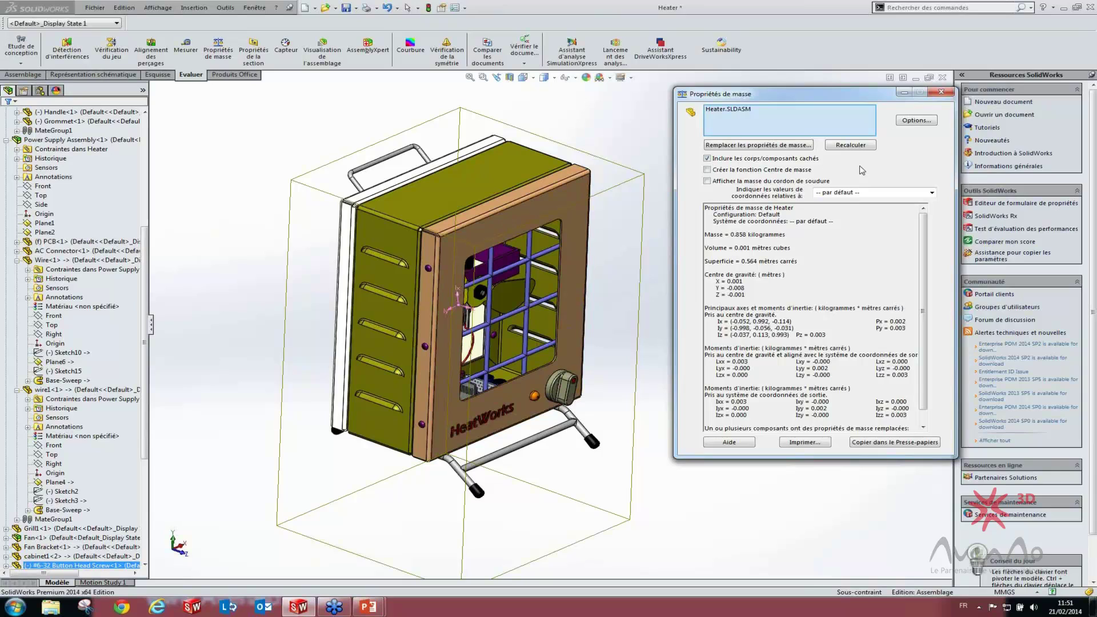
{"action": "left_click", "coordinate": [940, 93]}
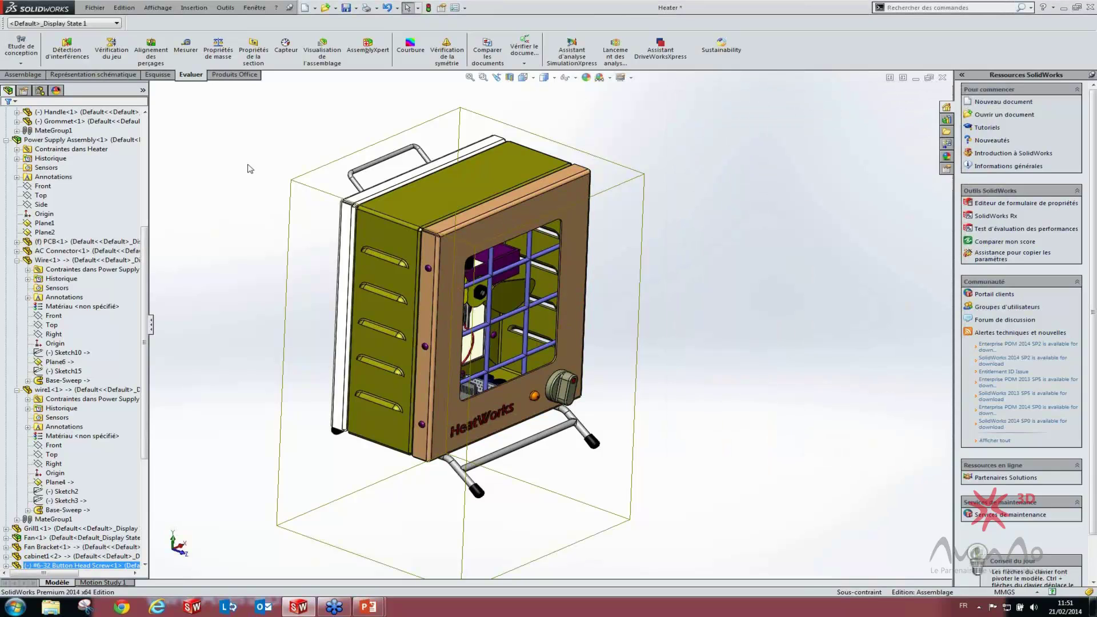
Start a reference coordinate system and place its origin on the corner vertex of the heat sink fin inside the heater
{"action": "left_click", "coordinate": [13, 76]}
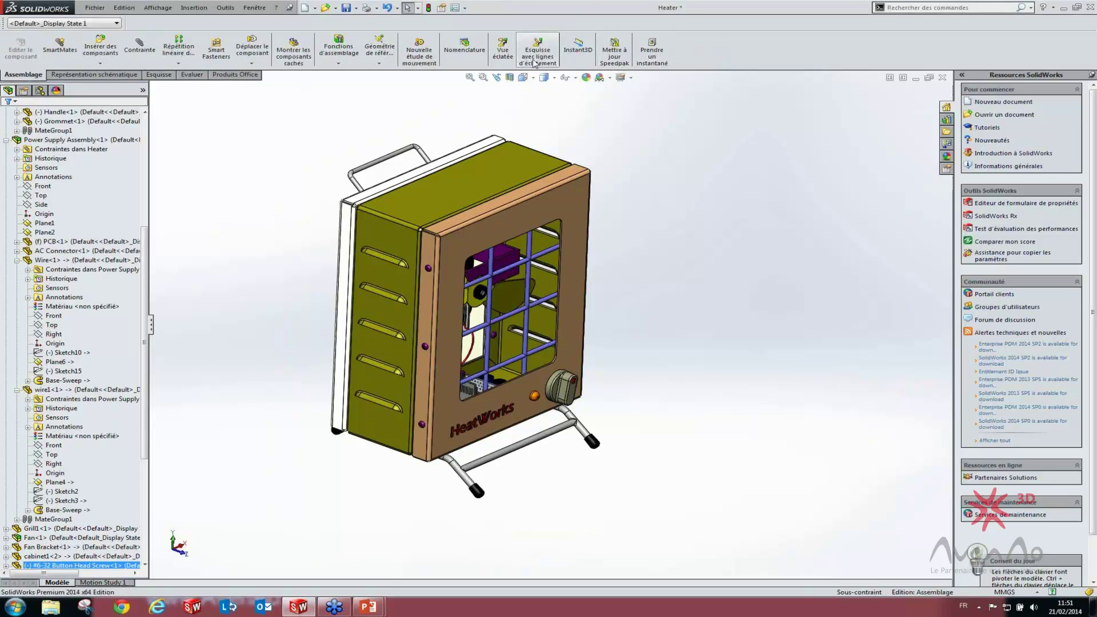
{"action": "left_click", "coordinate": [379, 63]}
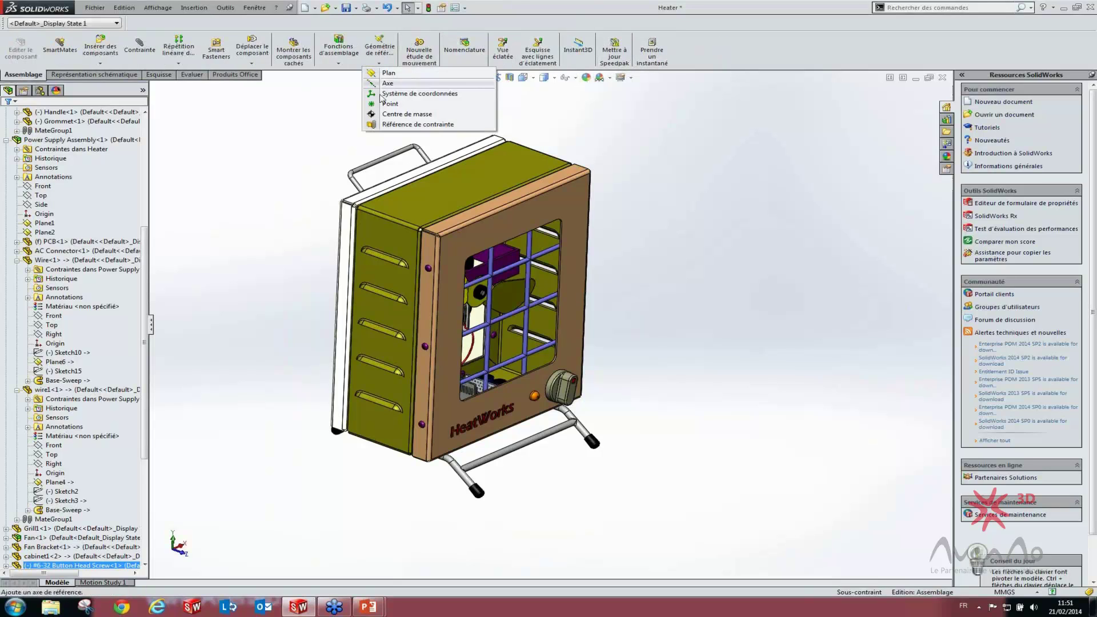
{"action": "left_click", "coordinate": [418, 94]}
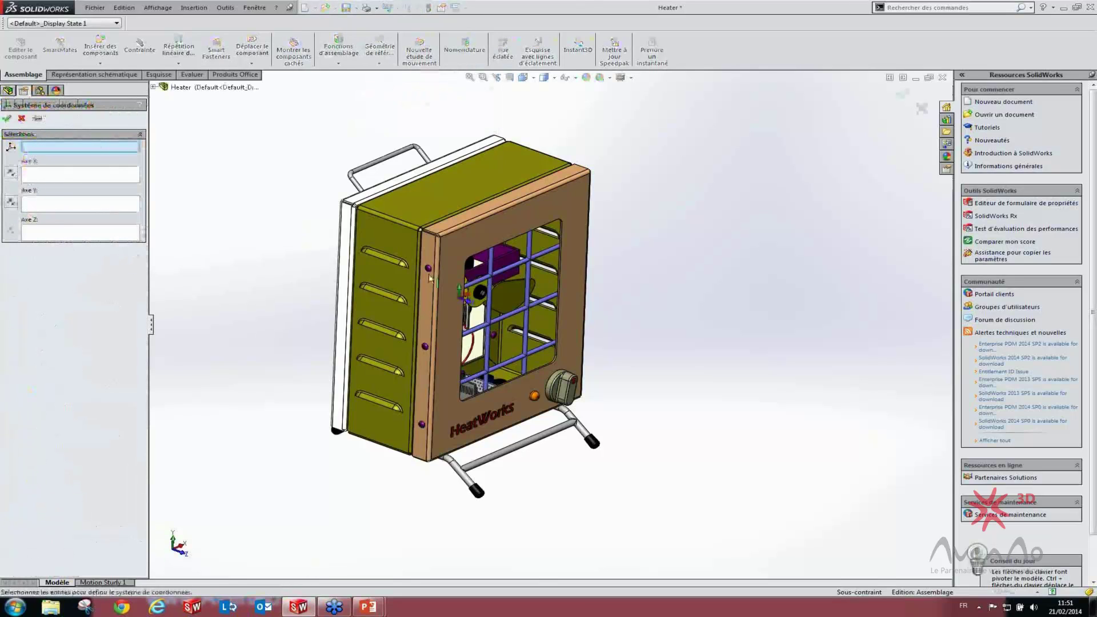
{"action": "scroll", "coordinate": [502, 368], "scroll_direction": "down", "scroll_amount": 3}
{"action": "middle_click_drag", "start_coordinate": [505, 380], "coordinate": [412, 420]}
{"action": "scroll", "coordinate": [413, 414], "scroll_direction": "down", "scroll_amount": 2}
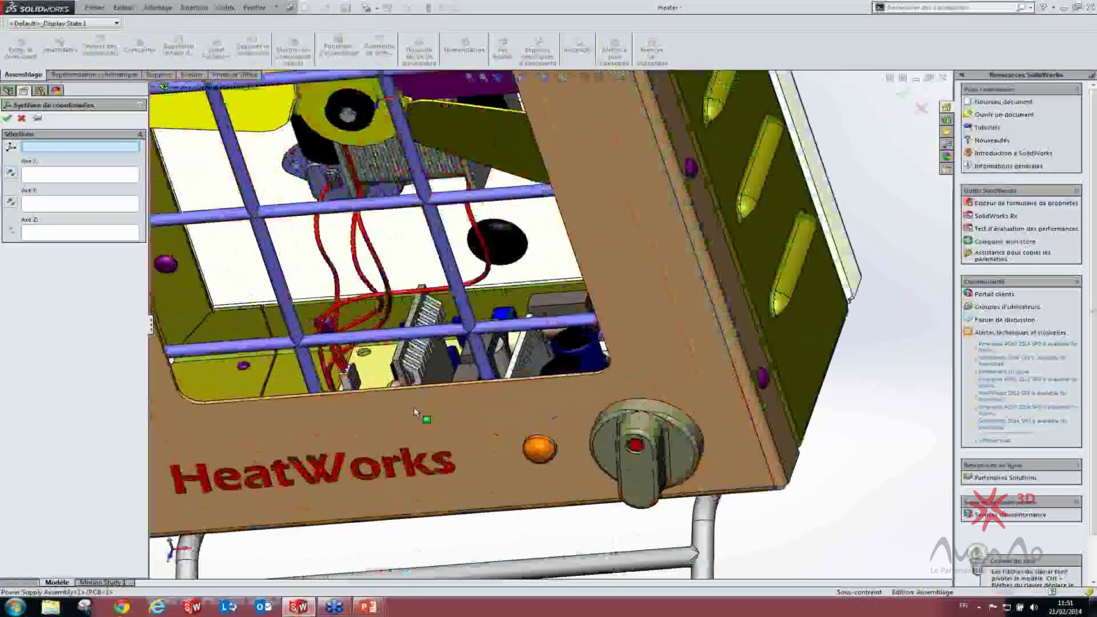
{"action": "scroll", "coordinate": [415, 412], "scroll_direction": "down", "scroll_amount": 5}
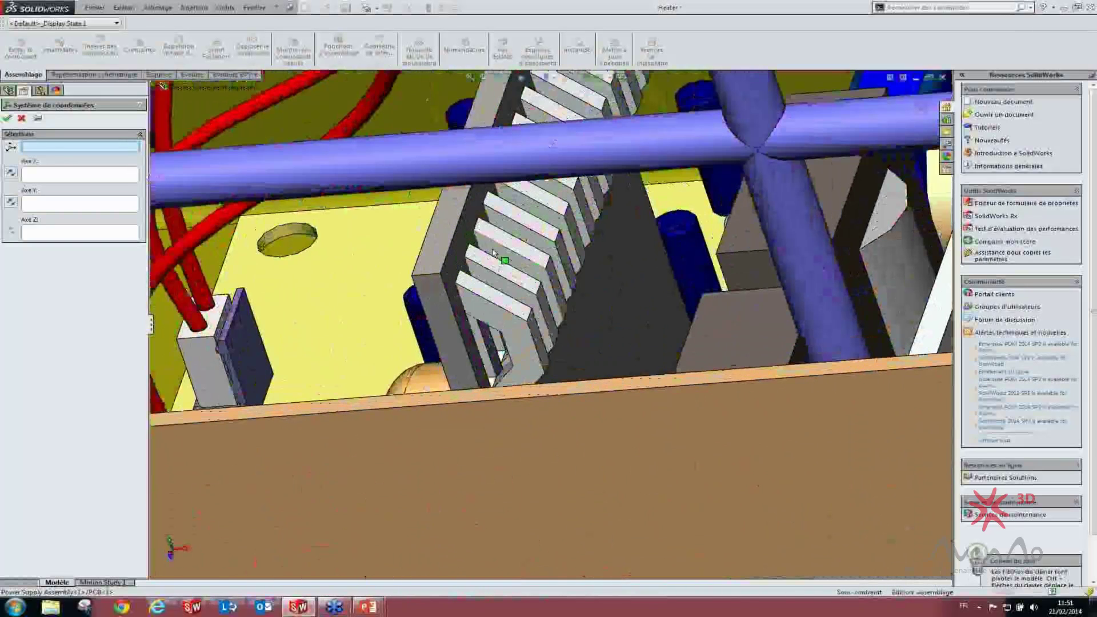
{"action": "left_click", "coordinate": [457, 288]}
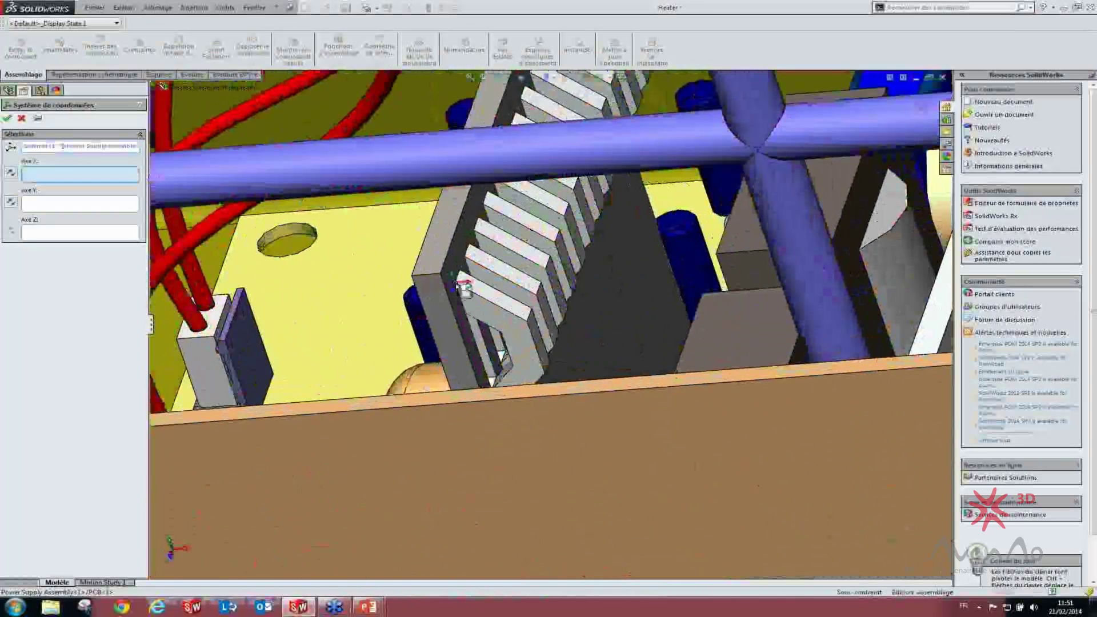
Align the coordinate system's X axis with the fin's edge, reverse its direction and create the coordinate system
{"action": "left_click", "coordinate": [487, 303]}
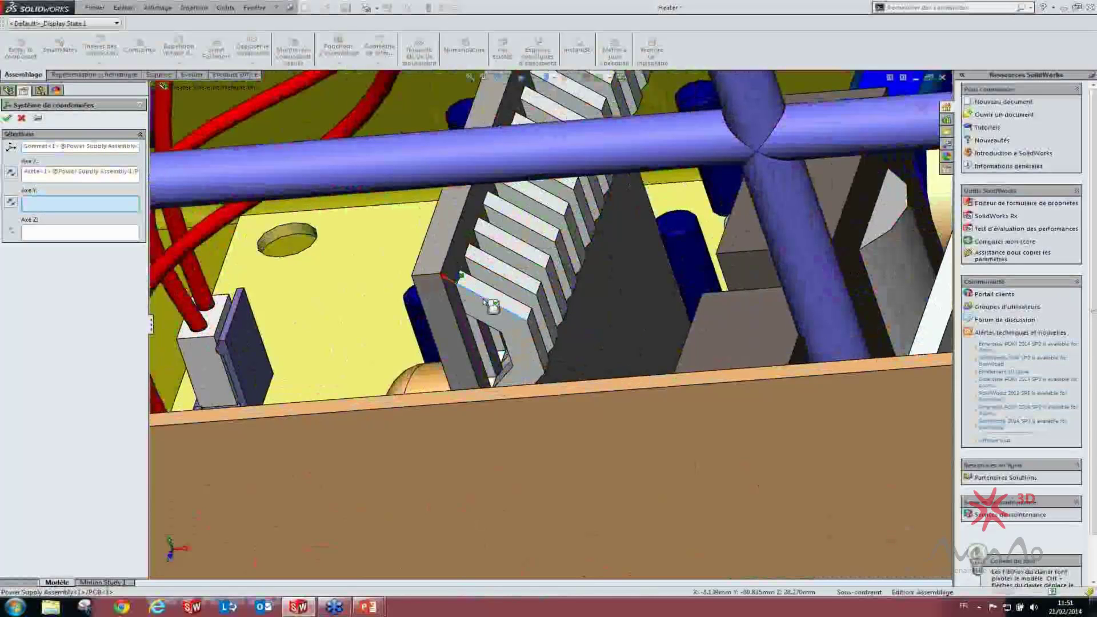
{"action": "left_click", "coordinate": [10, 173]}
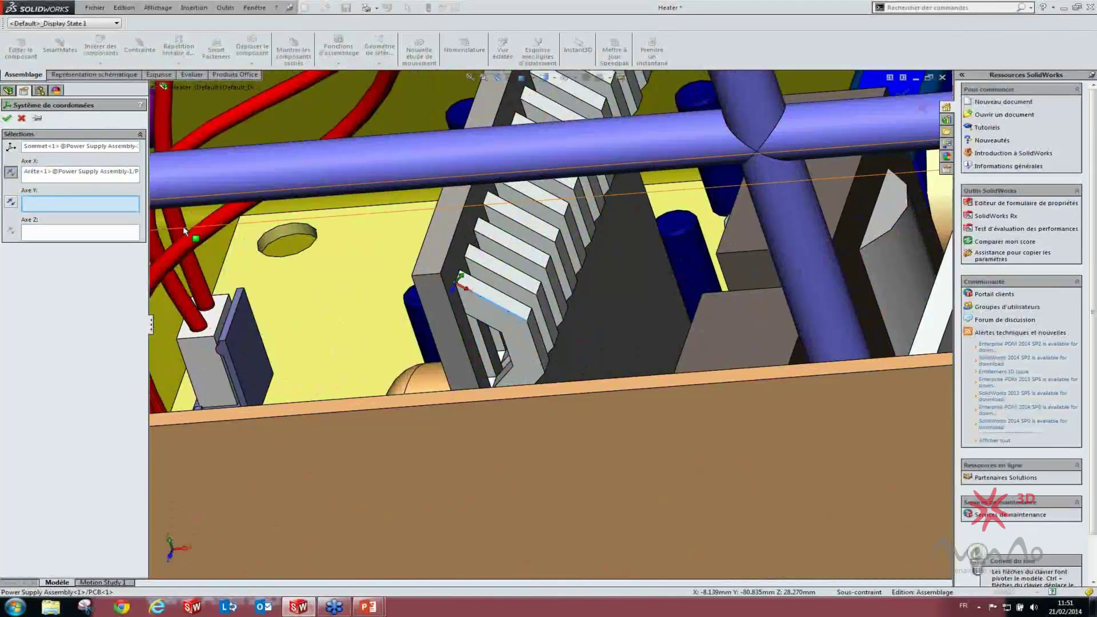
{"action": "left_click", "coordinate": [7, 122]}
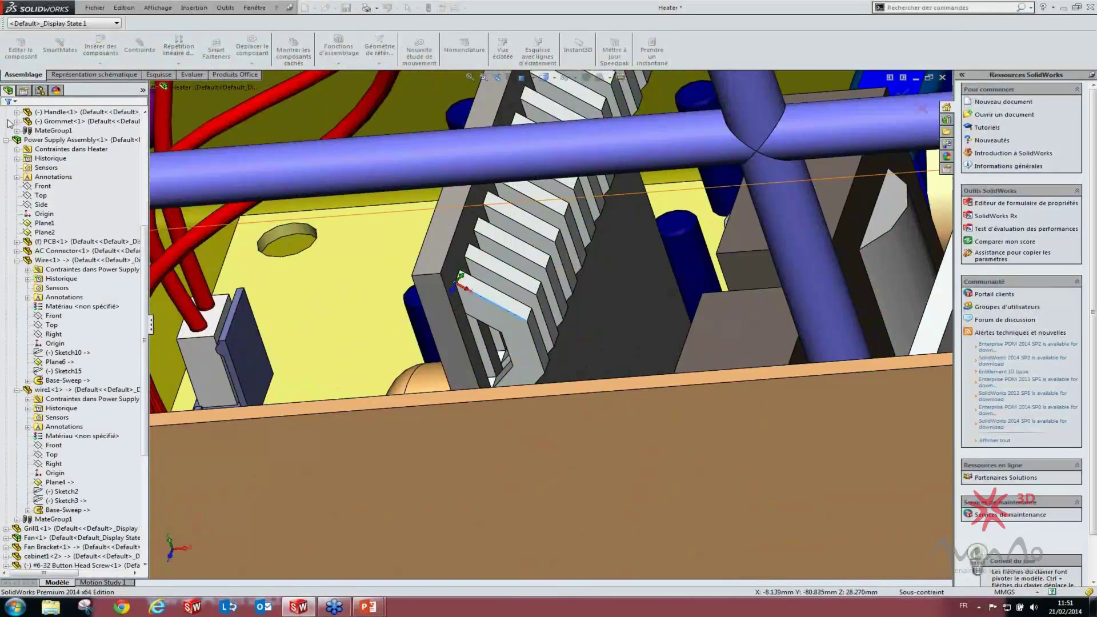
Collapse the expanded items in the feature tree and locate the new coordinate system, then fit the whole heater in view
{"action": "key", "text": "f"}
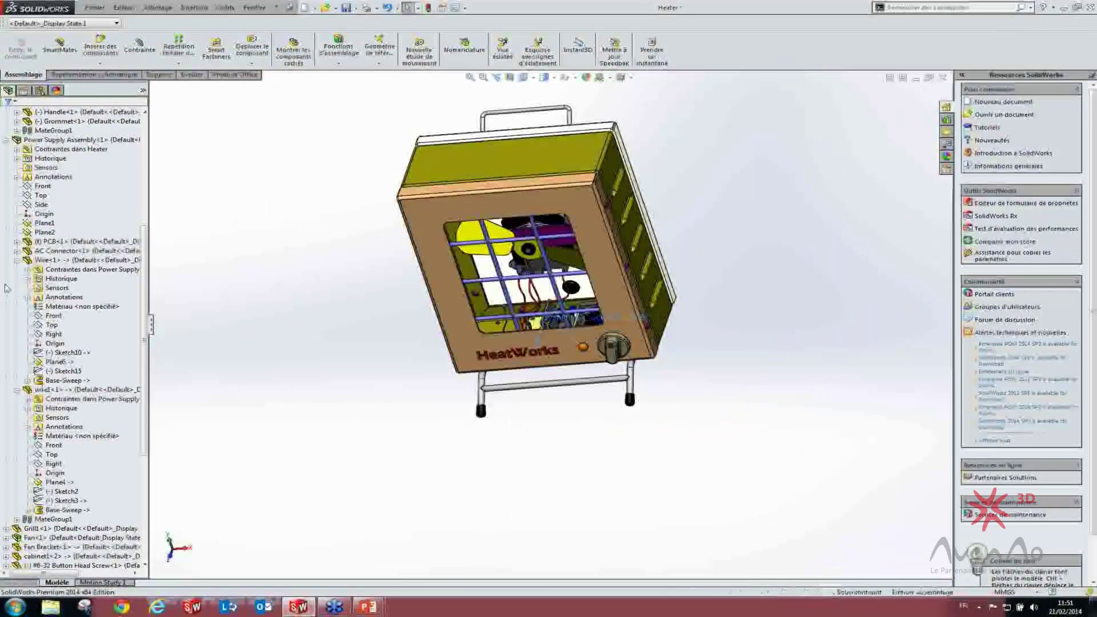
{"action": "right_click", "coordinate": [53, 315]}
{"action": "left_click", "coordinate": [100, 435]}
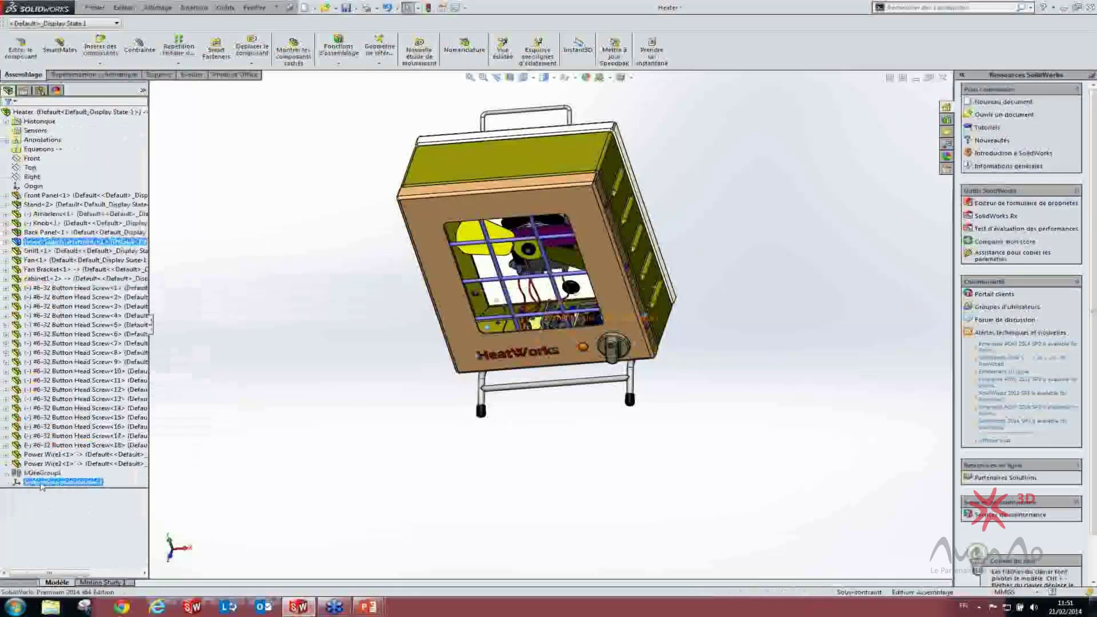
{"action": "middle_click_drag", "start_coordinate": [342, 388], "coordinate": [548, 377]}
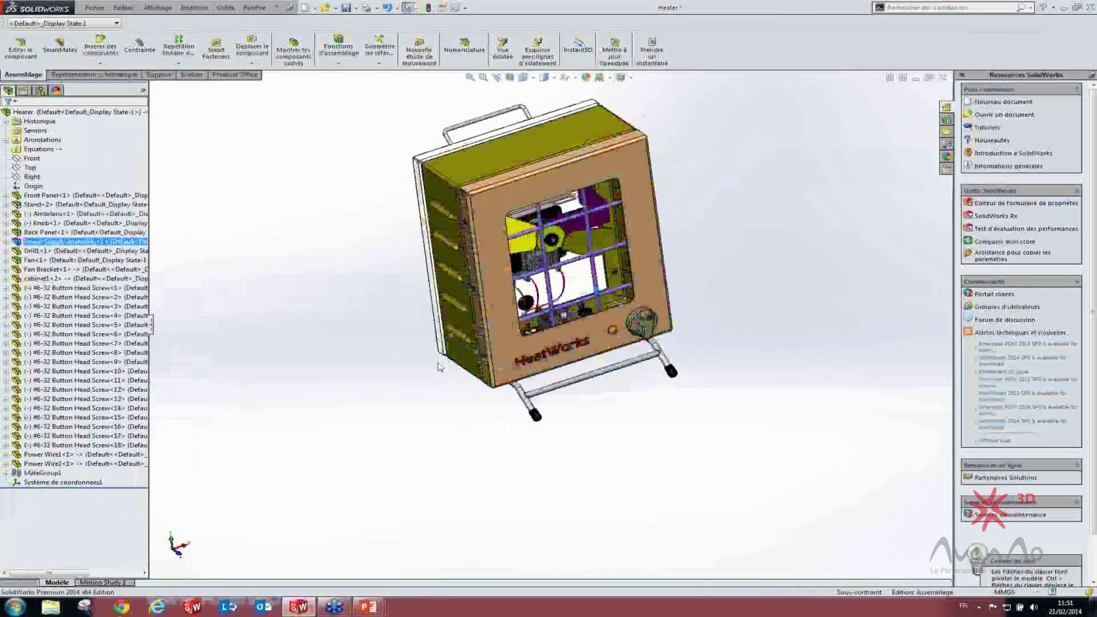
{"action": "scroll", "coordinate": [603, 291], "scroll_direction": "down", "scroll_amount": 3}
{"action": "left_click", "coordinate": [628, 485]}
{"action": "key", "text": "f"}
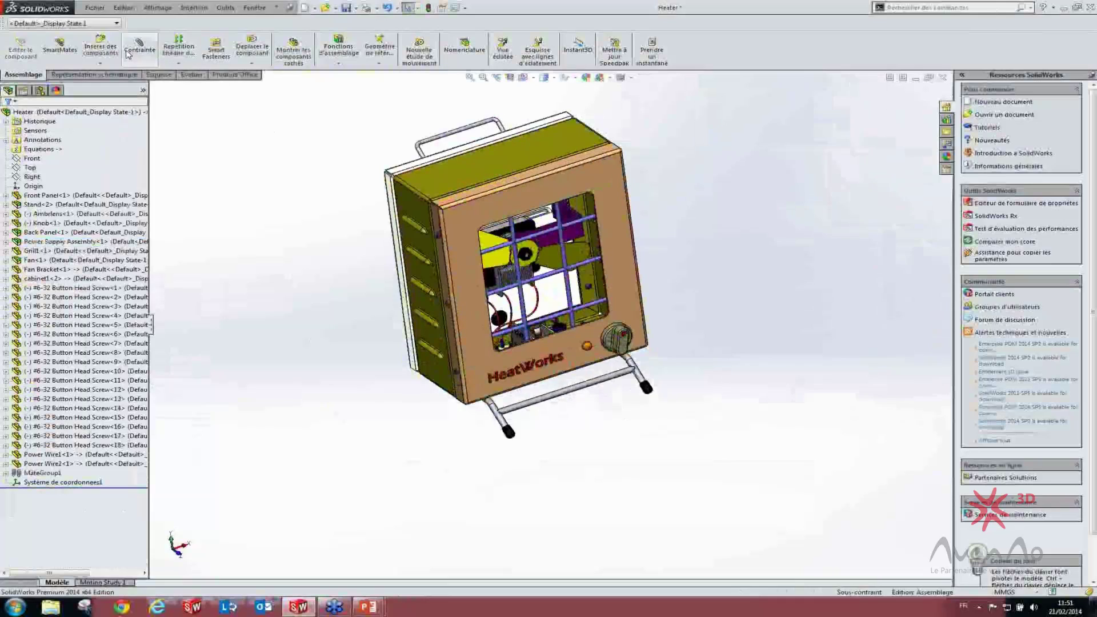
Calculate the Heater assembly's mass properties with the coordinate values reported relative to Système de coordonnées1
{"action": "left_click", "coordinate": [192, 74]}
{"action": "left_click", "coordinate": [218, 50]}
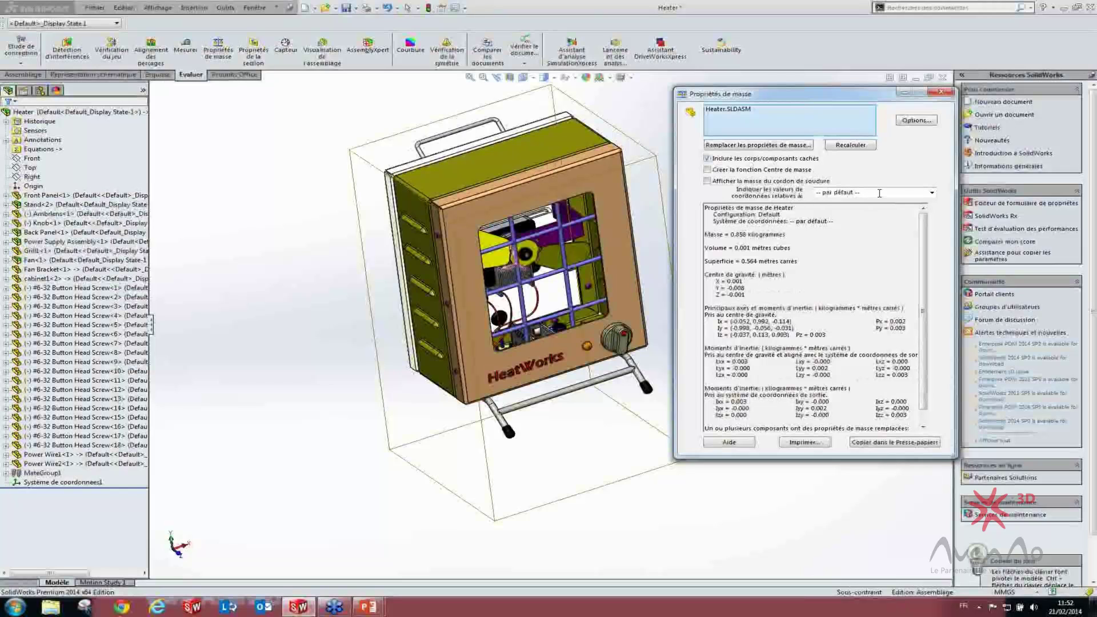
{"action": "left_click", "coordinate": [932, 193]}
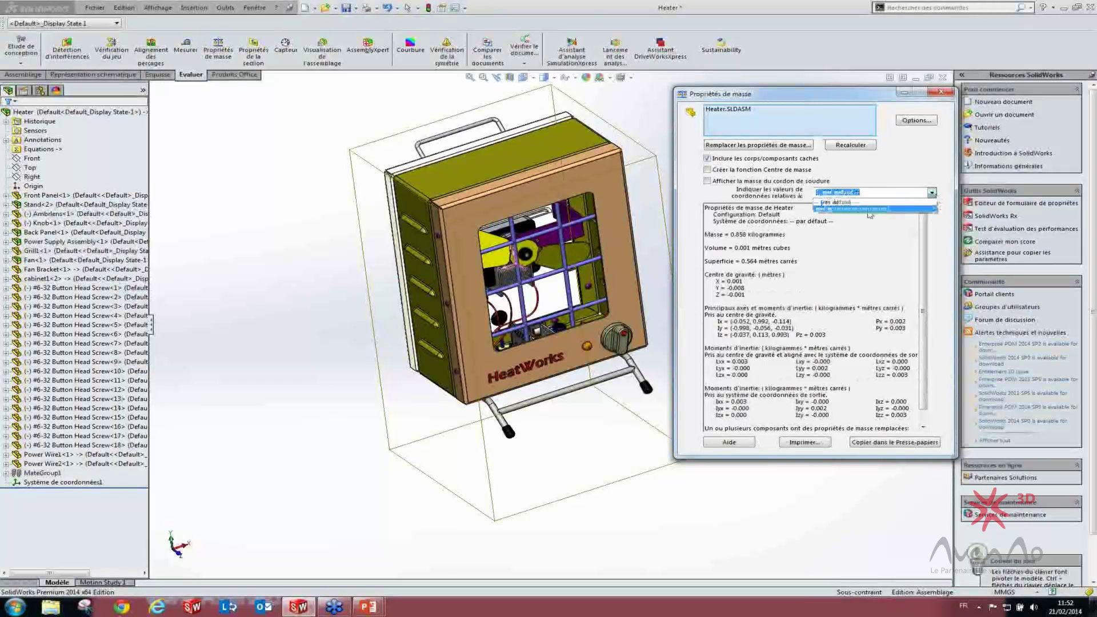
{"action": "left_click", "coordinate": [858, 209]}
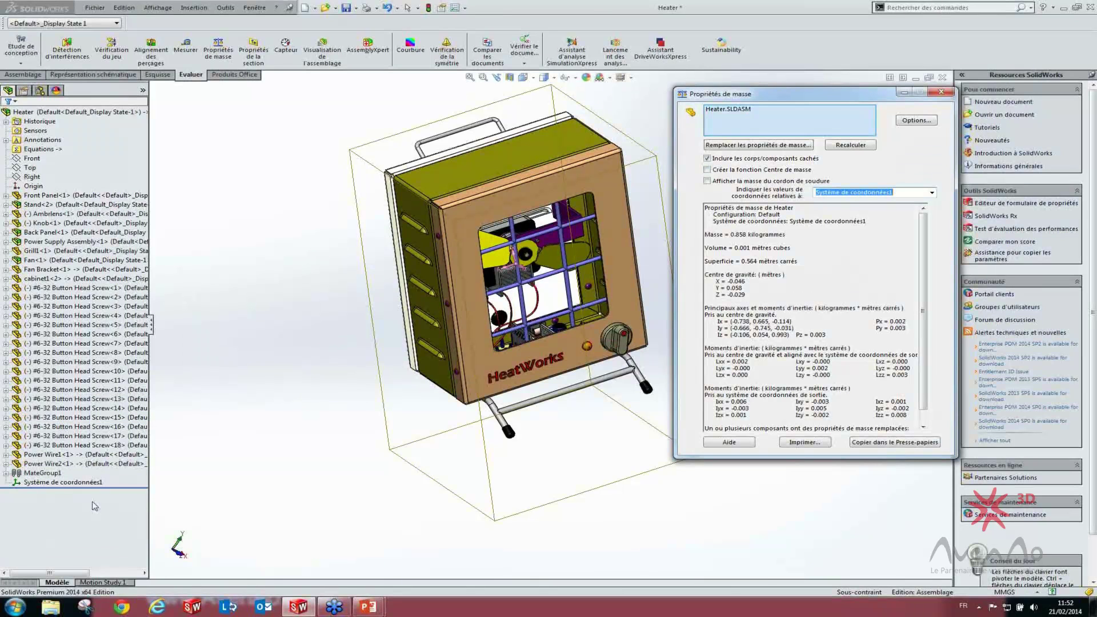
{"action": "left_click", "coordinate": [12, 483]}
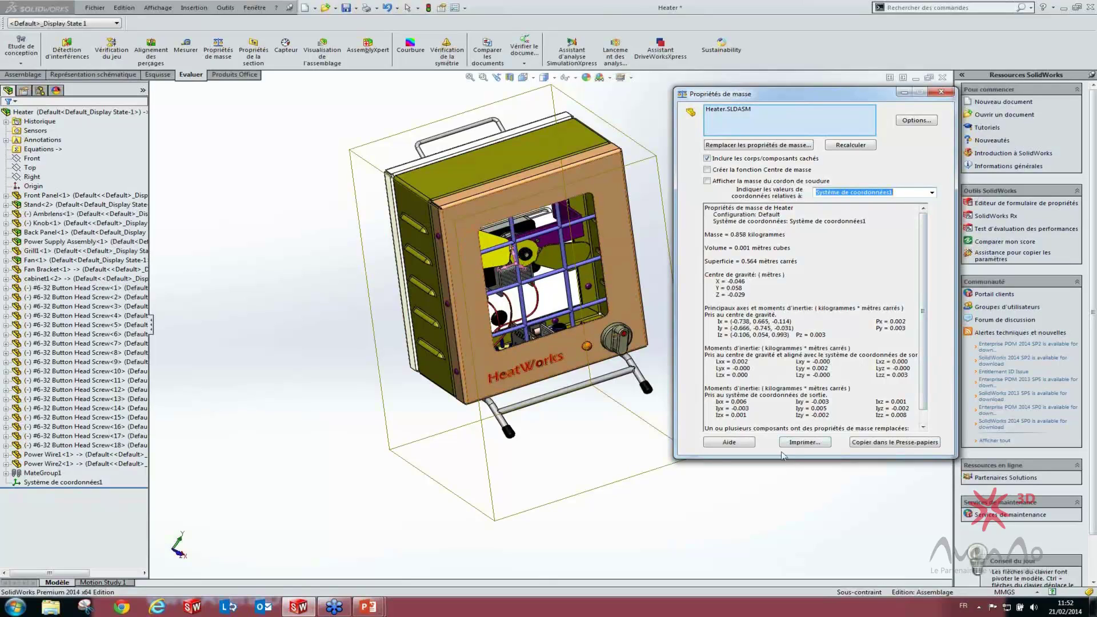
Switch to the PowerPoint slideshow and reveal the slide's points on exporting results by printing or copying to the clipboard
{"action": "left_click", "coordinate": [369, 606]}
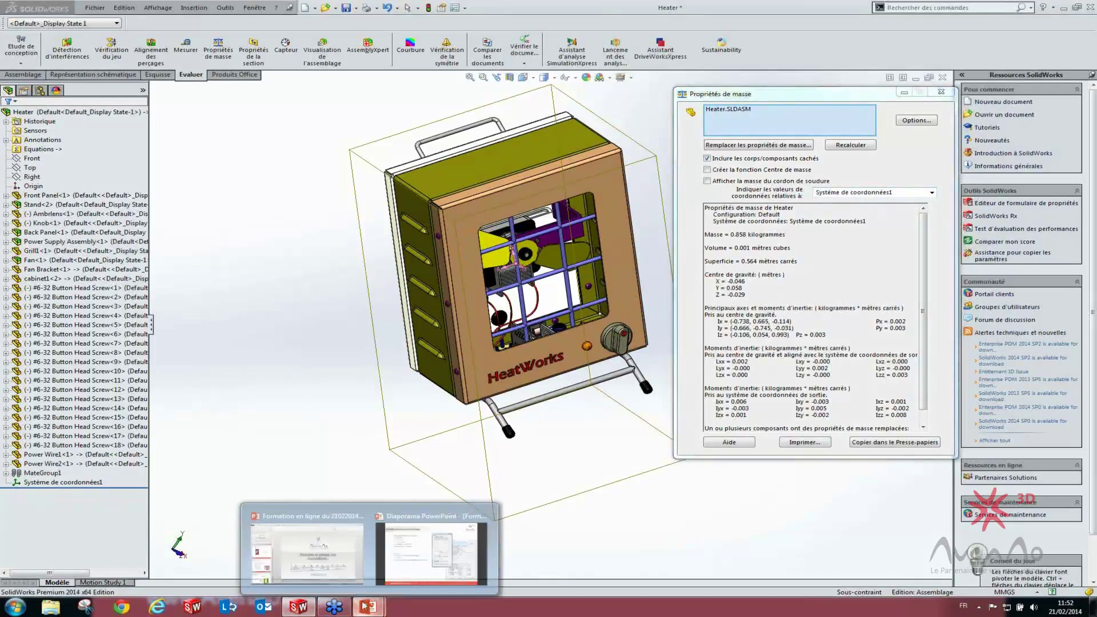
{"action": "left_click", "coordinate": [414, 555]}
{"action": "key", "text": "Right"}
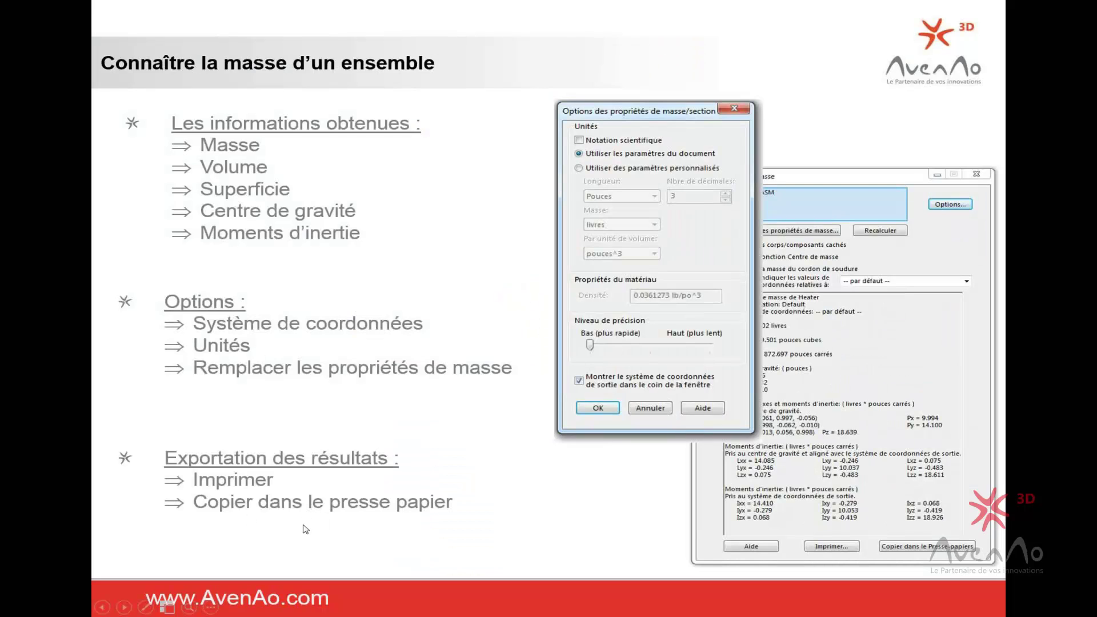
Return to SolidWorks, copy the mass property results to the clipboard and paste them into a new blank Word document
{"action": "key", "text": "super"}
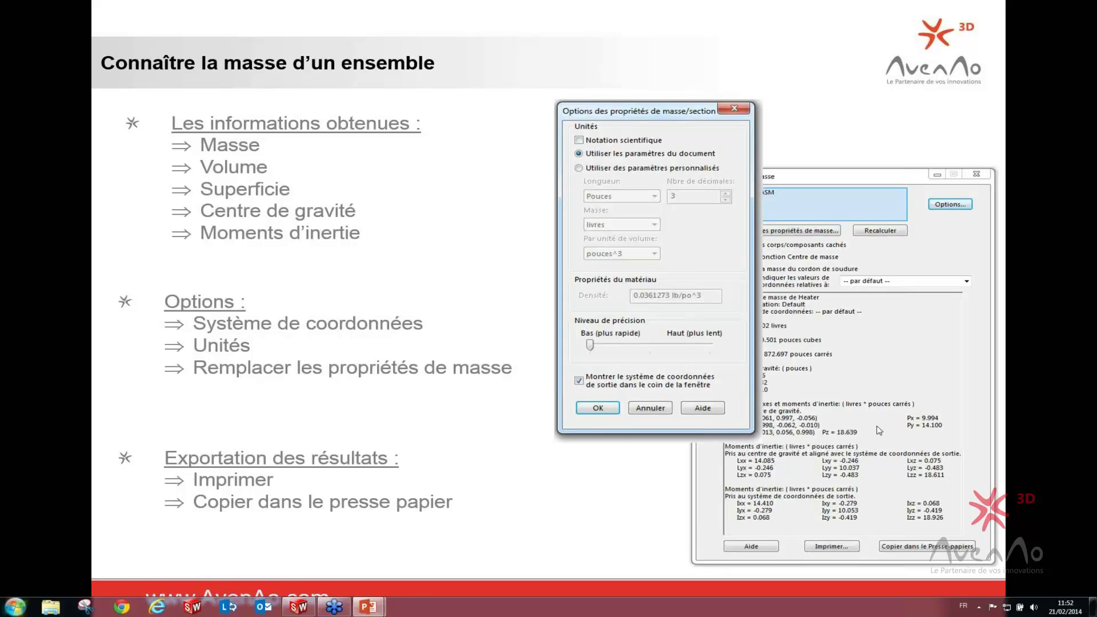
{"action": "left_click", "coordinate": [307, 611]}
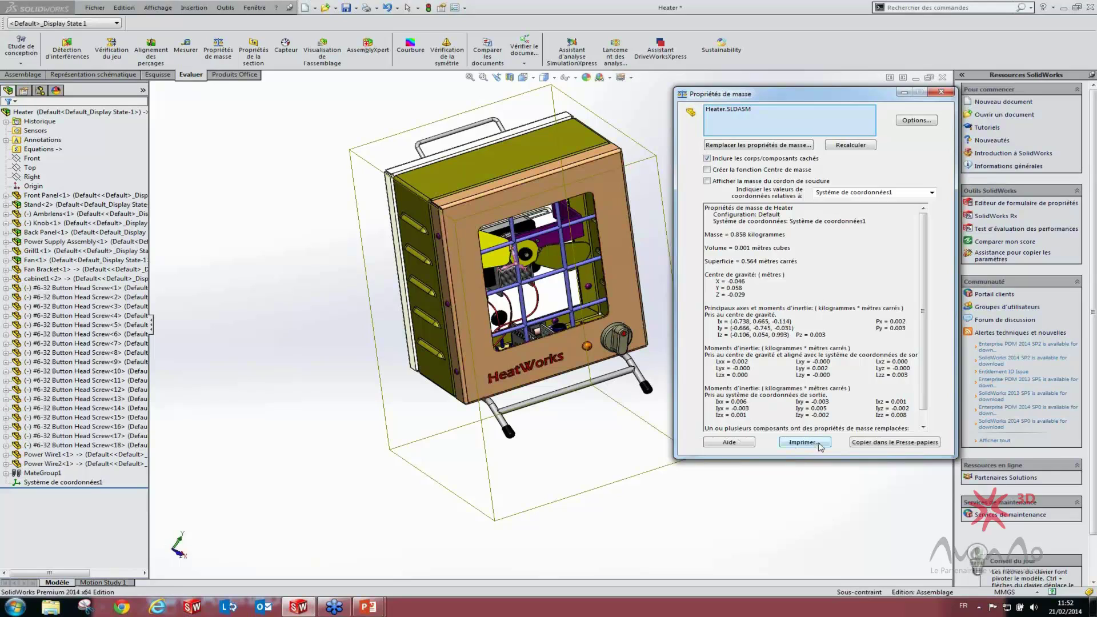
{"action": "left_click", "coordinate": [886, 445]}
{"action": "left_click", "coordinate": [28, 612]}
{"action": "left_click", "coordinate": [61, 419]}
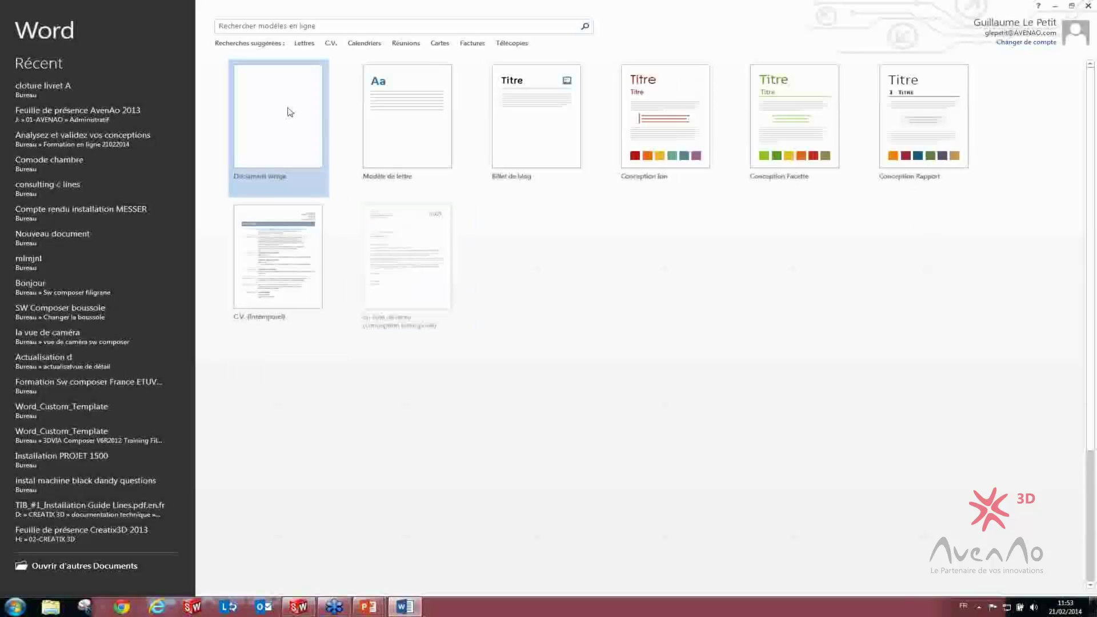
{"action": "left_click", "coordinate": [289, 110]}
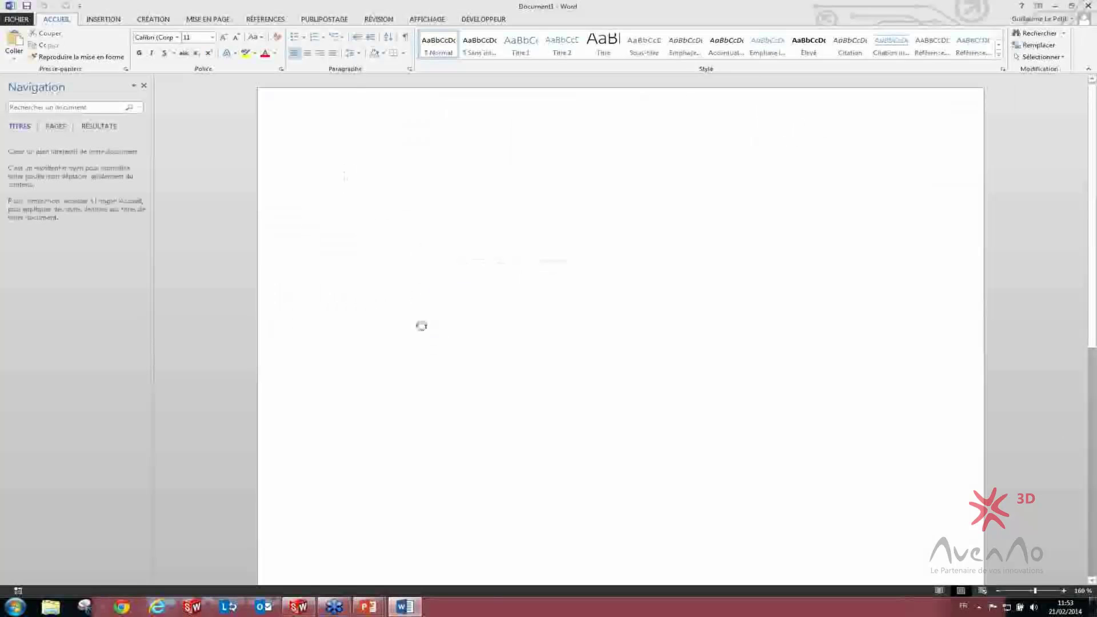
{"action": "key", "text": "ctrl+v"}
{"action": "scroll", "coordinate": [495, 244], "scroll_direction": "up", "scroll_amount": 2}
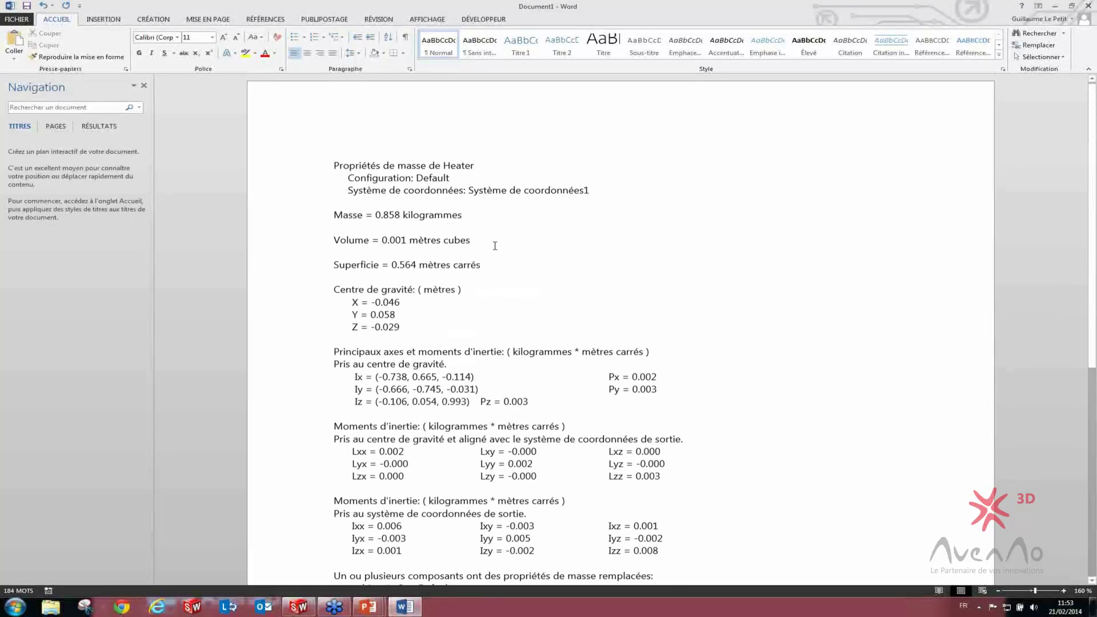
Review the pasted mass property report and close the Word document without saving it
{"action": "scroll", "coordinate": [495, 249], "scroll_direction": "down", "scroll_amount": 5}
{"action": "scroll", "coordinate": [496, 251], "scroll_direction": "up", "scroll_amount": 3}
{"action": "scroll", "coordinate": [495, 251], "scroll_direction": "up", "scroll_amount": 1}
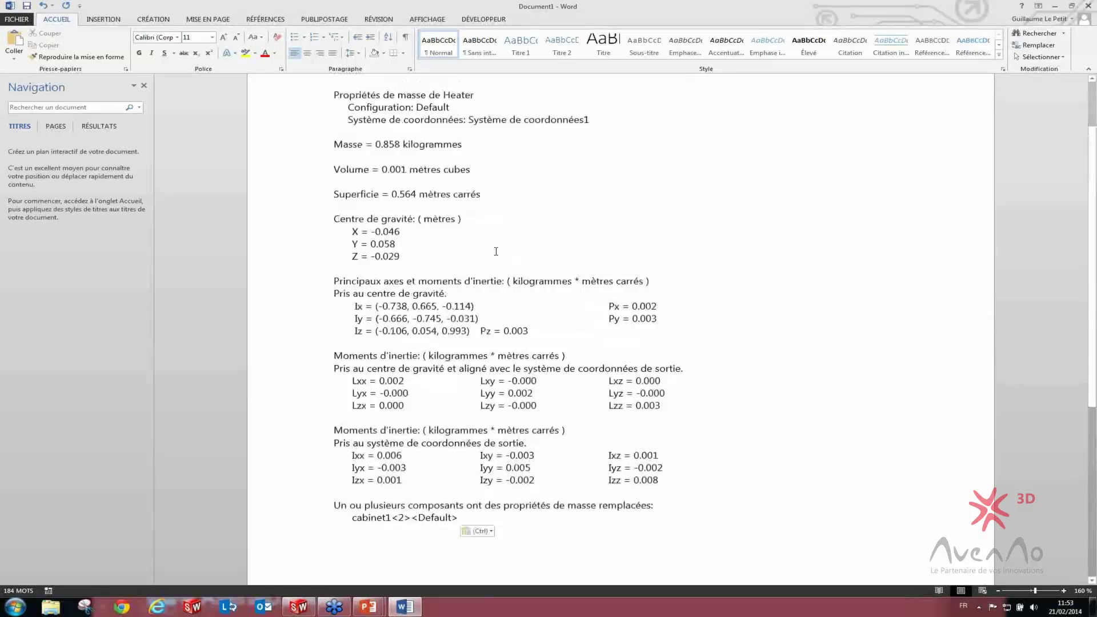
{"action": "left_click", "coordinate": [1092, 7]}
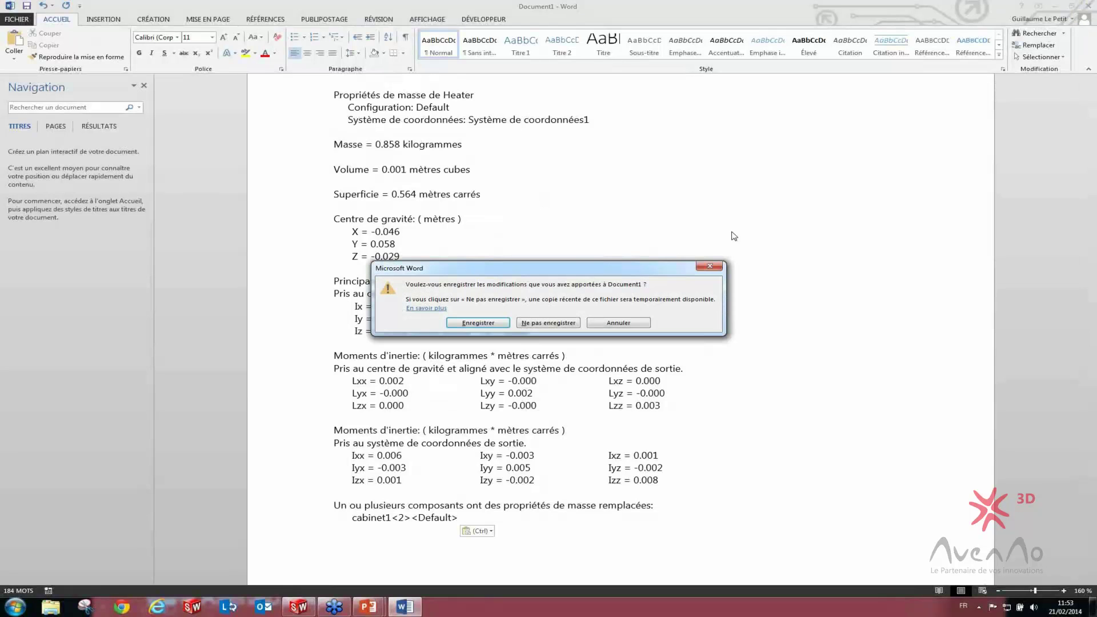
{"action": "left_click", "coordinate": [540, 323]}
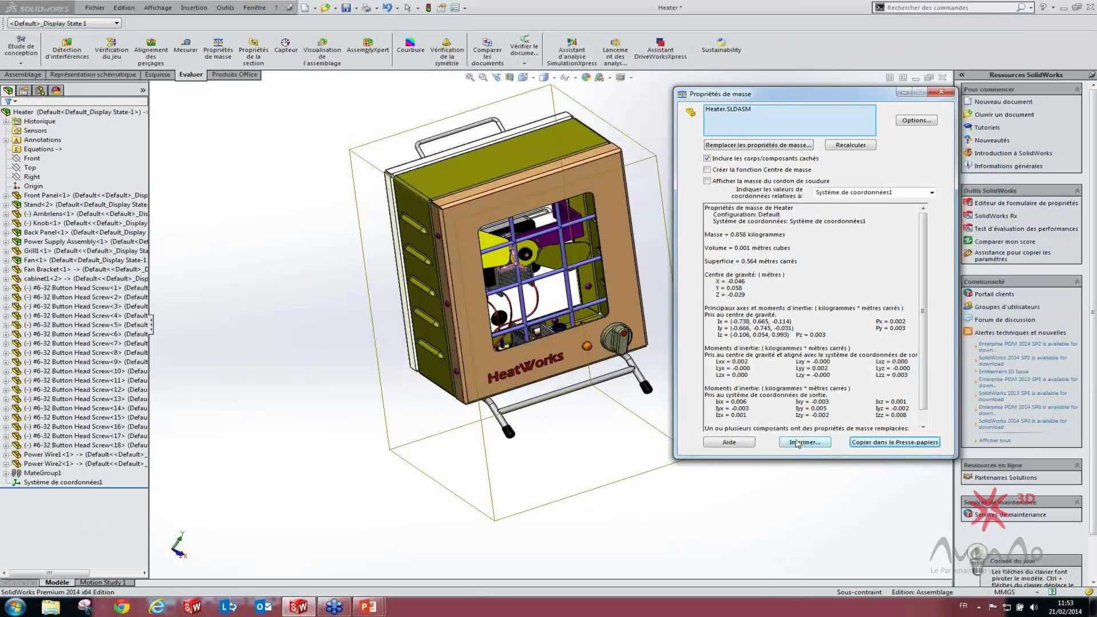
Open the print settings for the mass property results and cancel without printing
{"action": "left_click", "coordinate": [794, 443]}
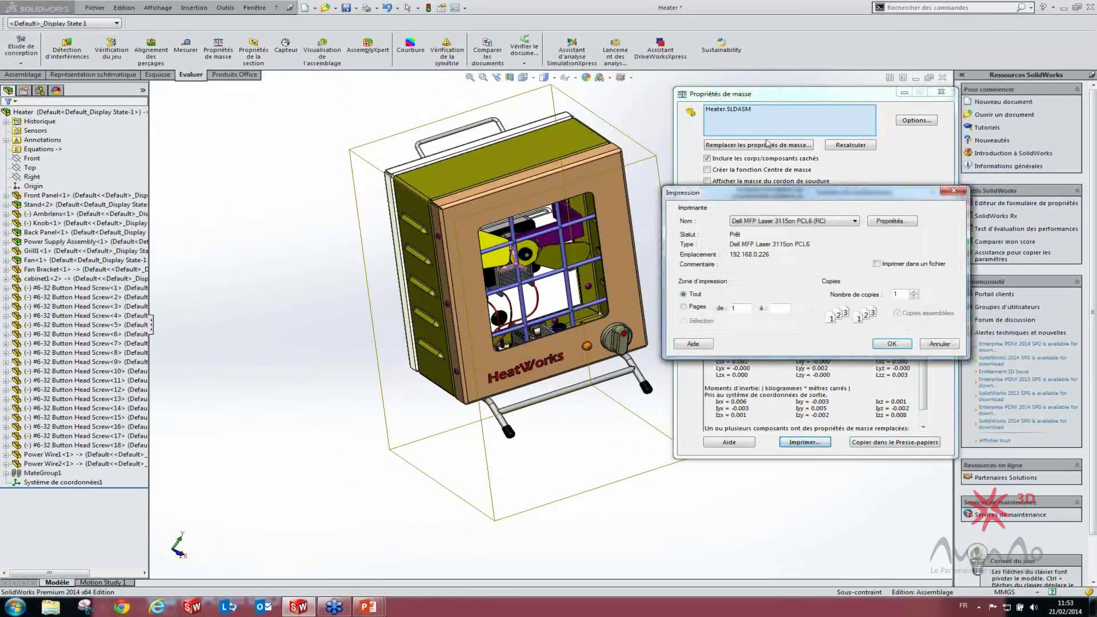
{"action": "left_click", "coordinate": [932, 345]}
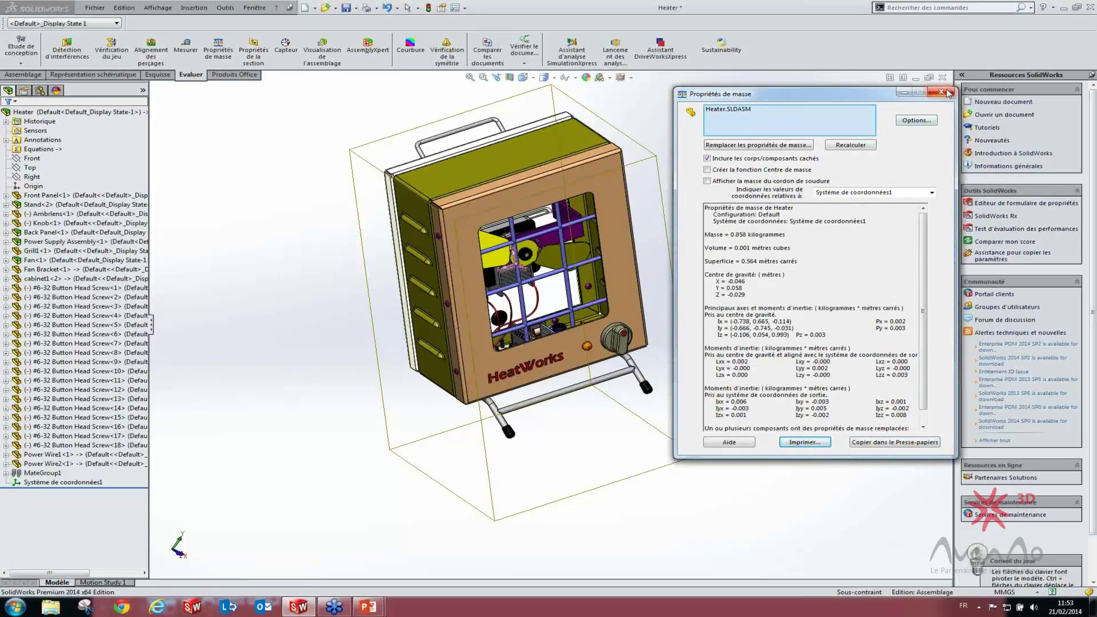
Switch to the PowerPoint slideshow and advance through the interference detection slide's points on component selection, options and results
{"action": "mouse_move", "coordinate": [367, 606]}
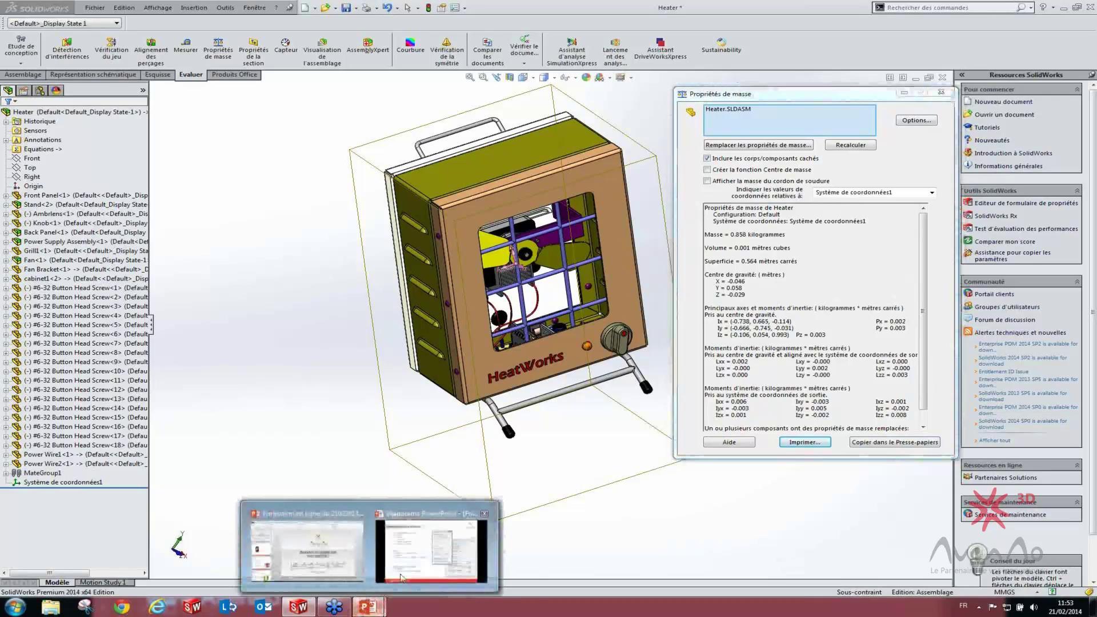
{"action": "left_click", "coordinate": [434, 540]}
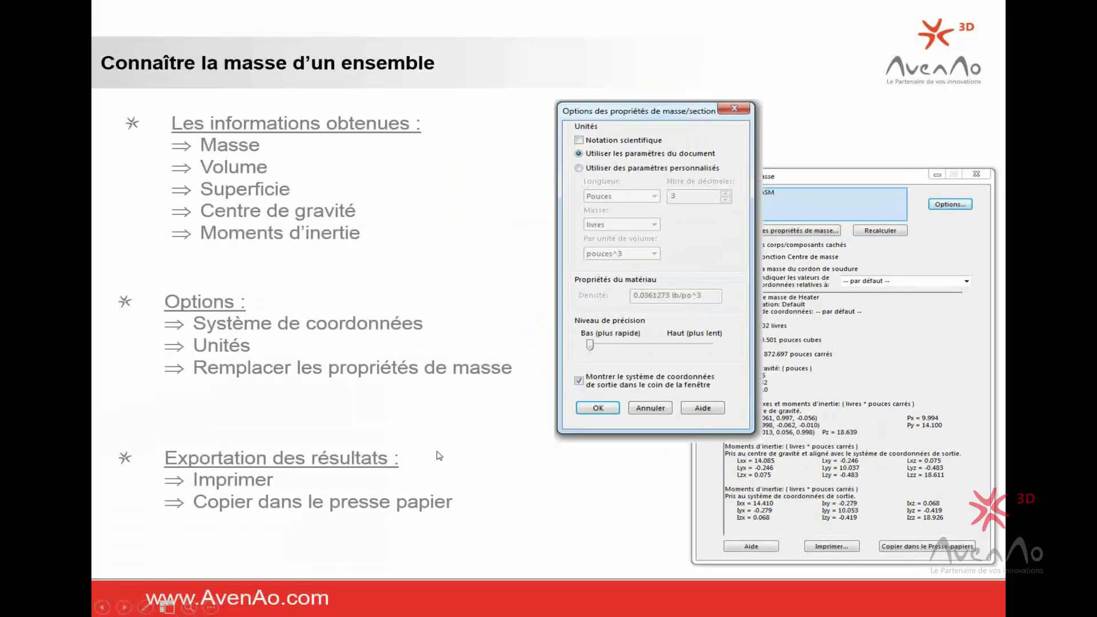
{"action": "left_click", "coordinate": [452, 446]}
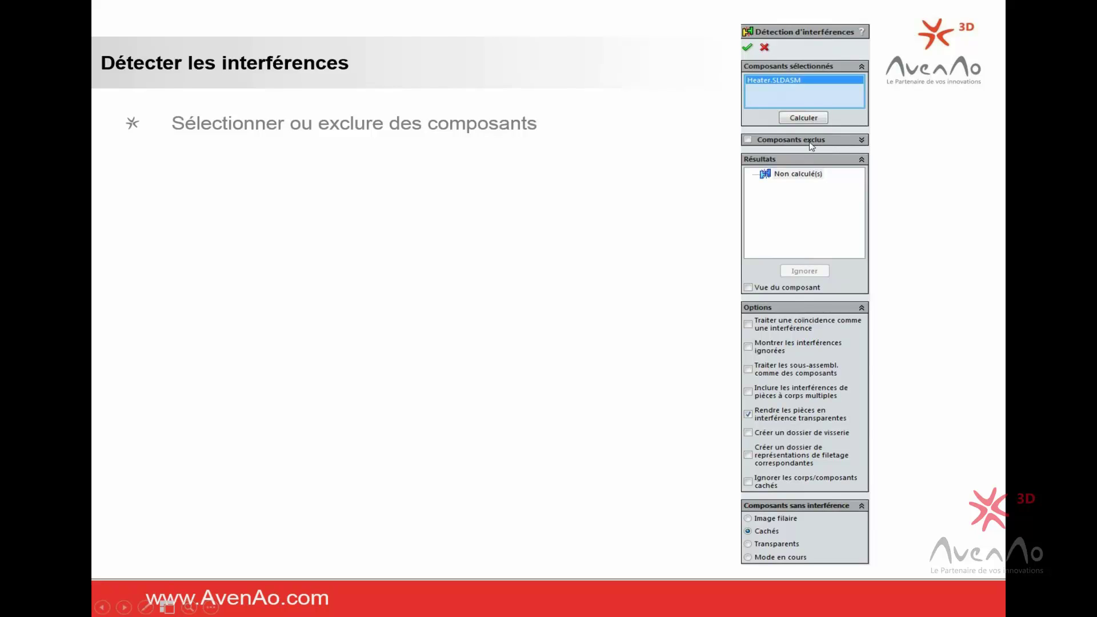
{"action": "left_click", "coordinate": [195, 227]}
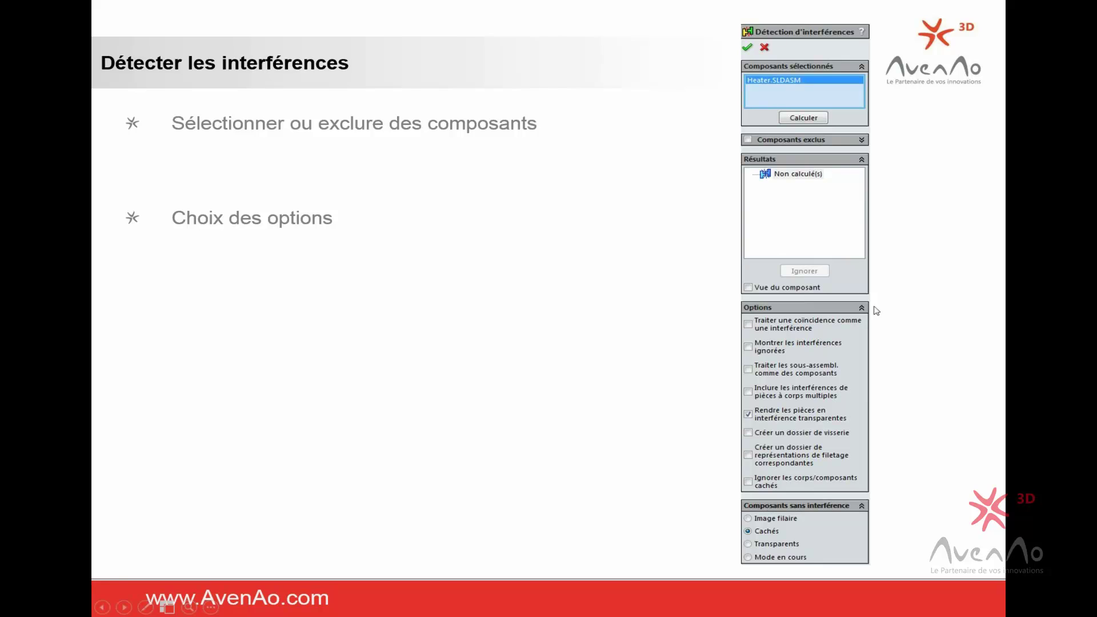
{"action": "left_click", "coordinate": [505, 398]}
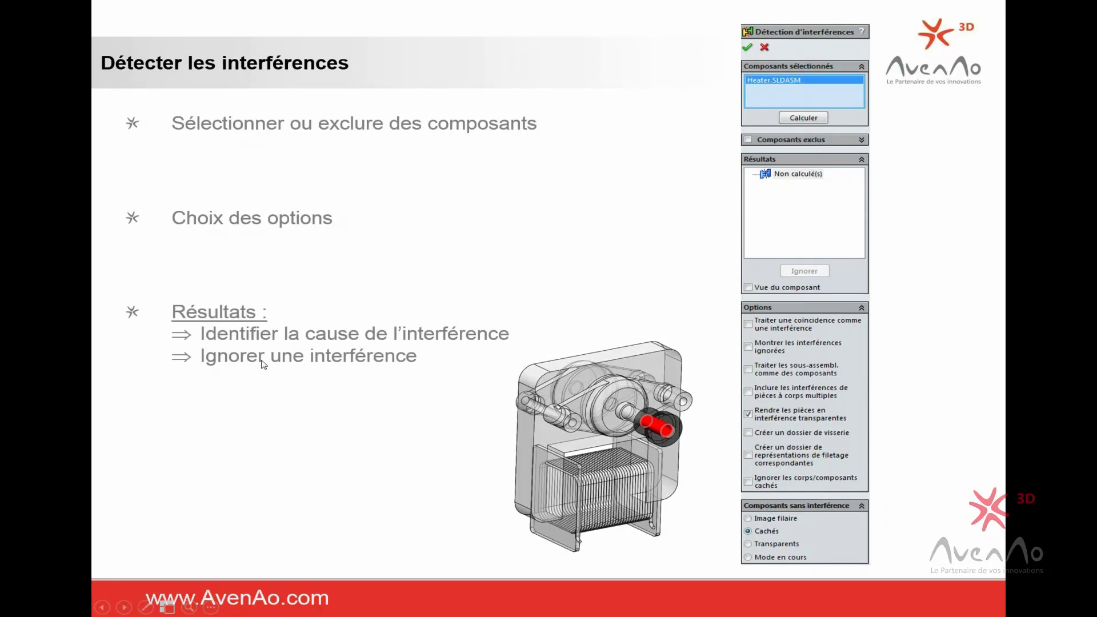